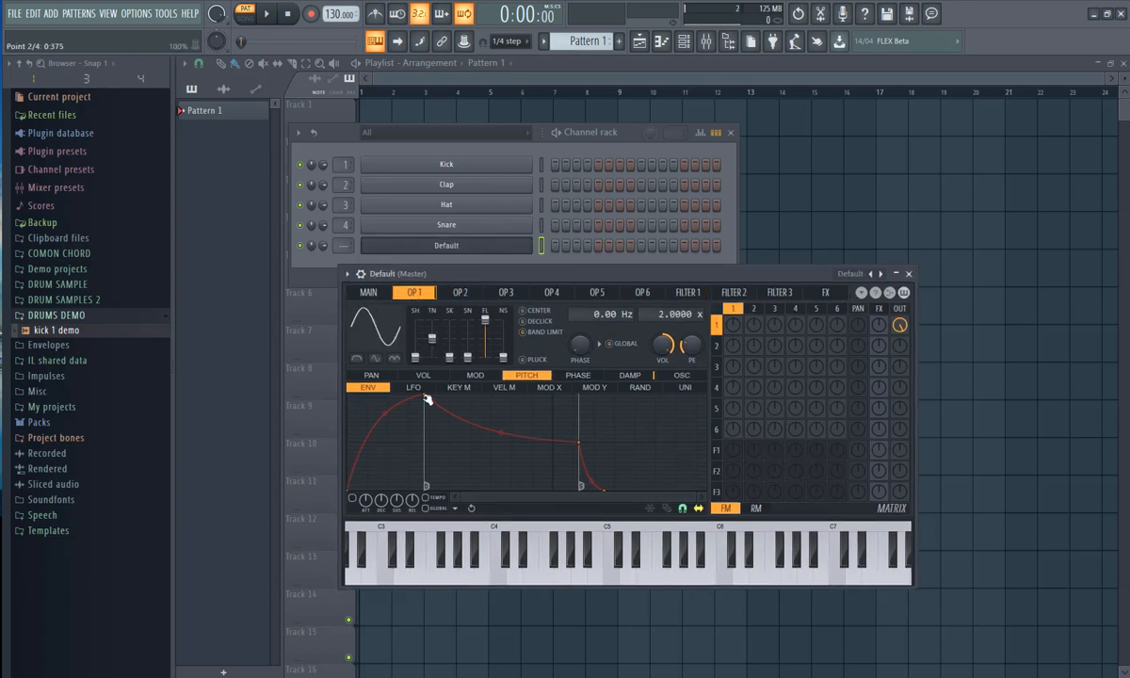
Move the peak of operator 1's pitch envelope to its start, shorten the decay, delete the last point, and audition the sound
{"action": "left_click_drag", "start_coordinate": [426, 400], "coordinate": [250, 384]}
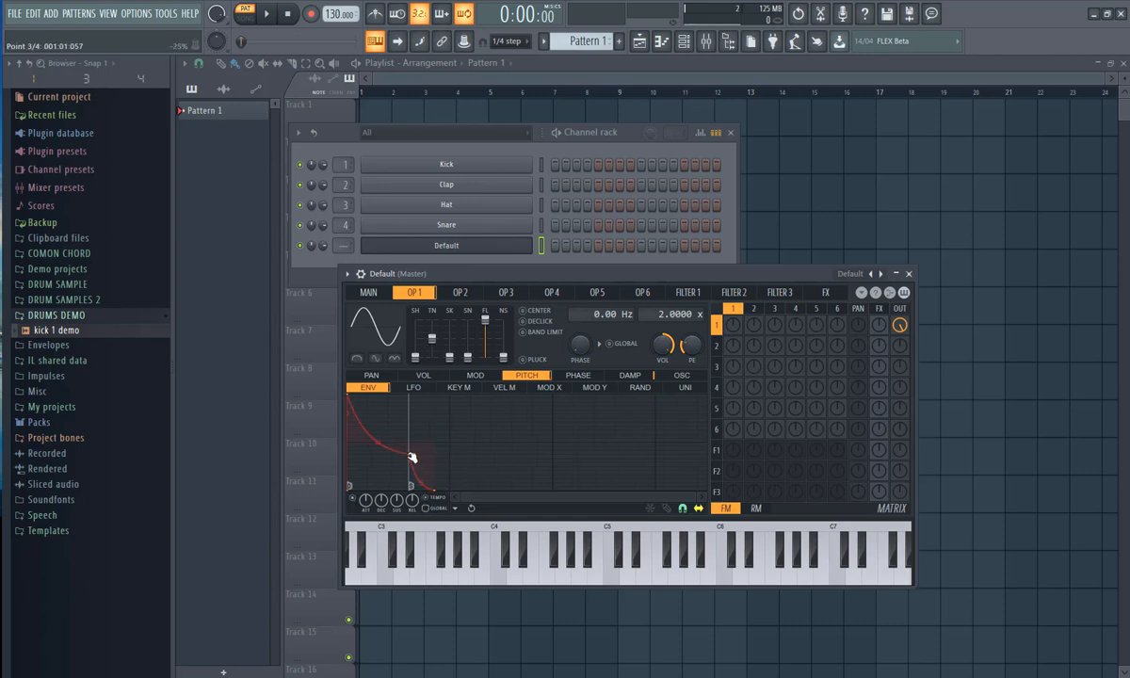
{"action": "right_click", "coordinate": [428, 492]}
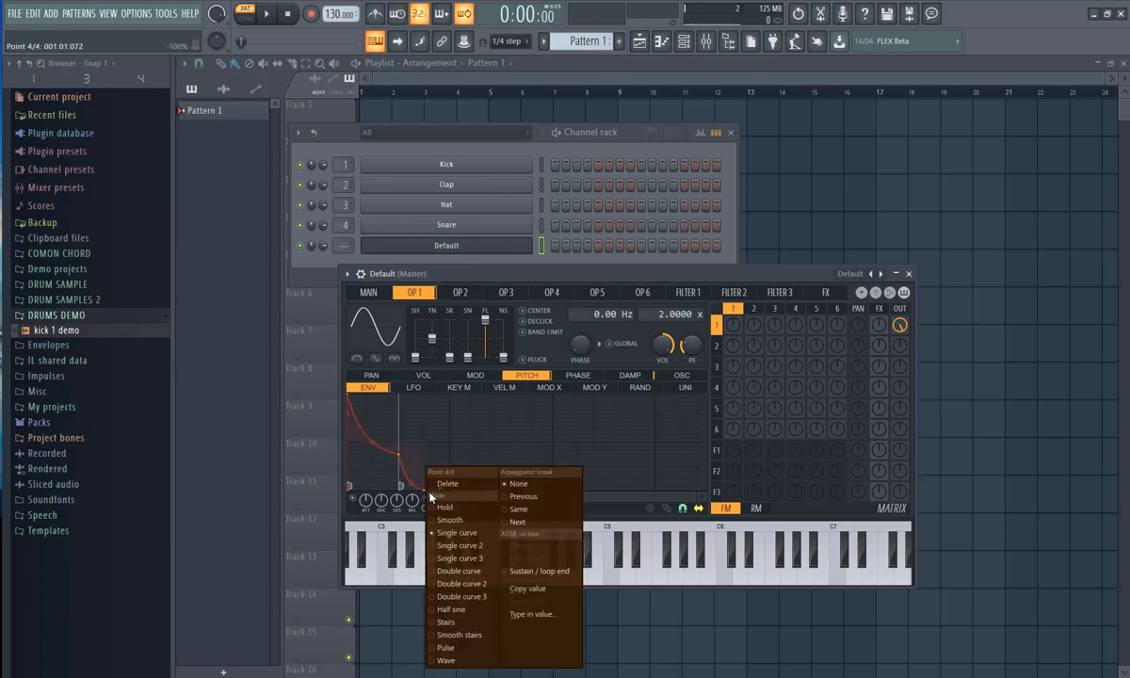
{"action": "left_click", "coordinate": [439, 485]}
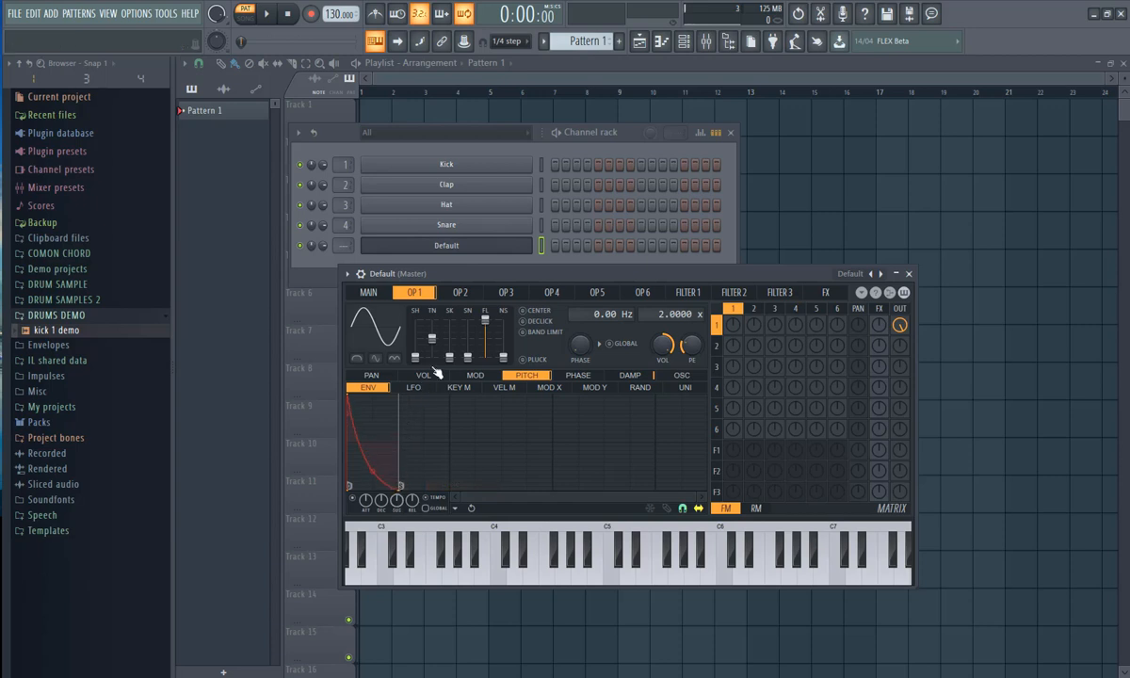
{"action": "left_click", "coordinate": [614, 562]}
{"action": "left_click", "coordinate": [613, 569]}
Open the Default channel's piano roll, place a C5 note at the start of bar 1, and play it back
{"action": "right_click", "coordinate": [516, 253]}
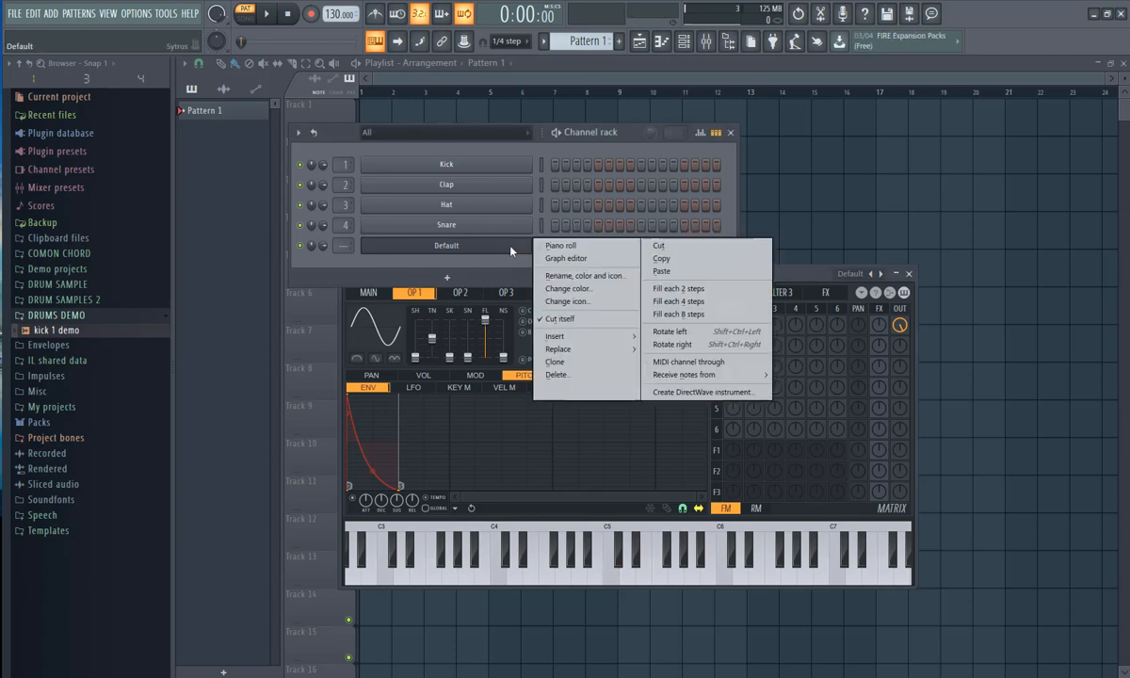
{"action": "left_click", "coordinate": [559, 246]}
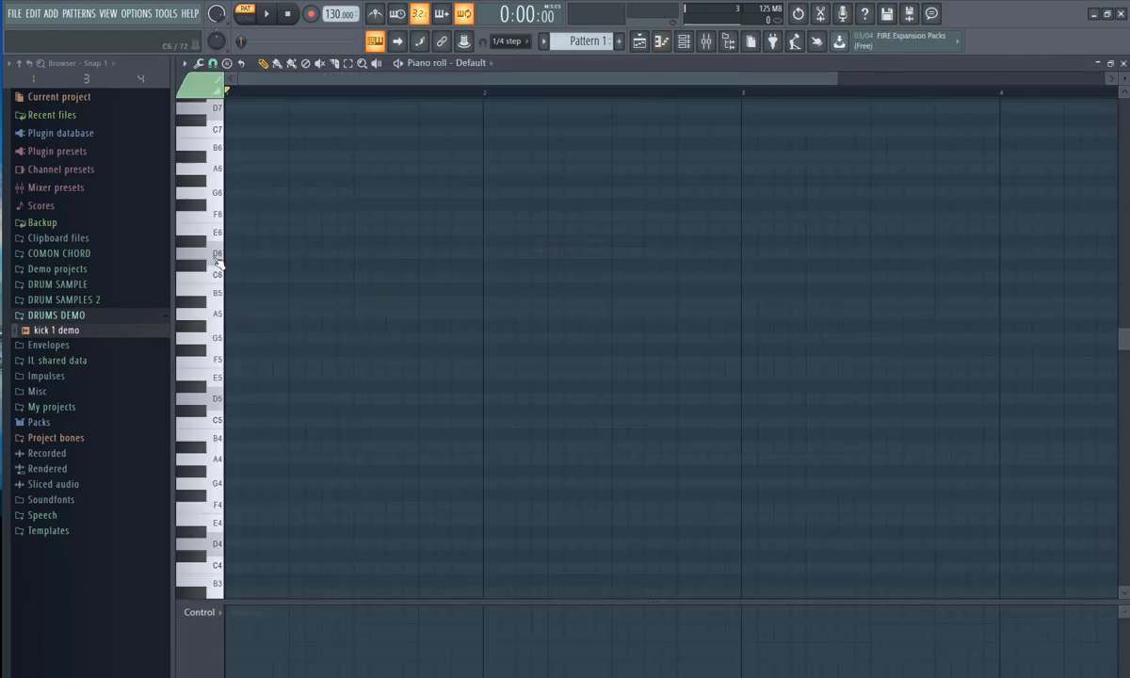
{"action": "left_click", "coordinate": [232, 422]}
{"action": "key", "text": "space"}
{"action": "key", "text": "space"}
Try a rhythm of C5 notes on steps 6, 8, 11 and 15 of bar 1 and steps 1 and 4 of bar 2
{"action": "left_click", "coordinate": [282, 423]}
{"action": "left_click_drag", "start_coordinate": [281, 423], "coordinate": [314, 423]}
{"action": "key", "text": "space"}
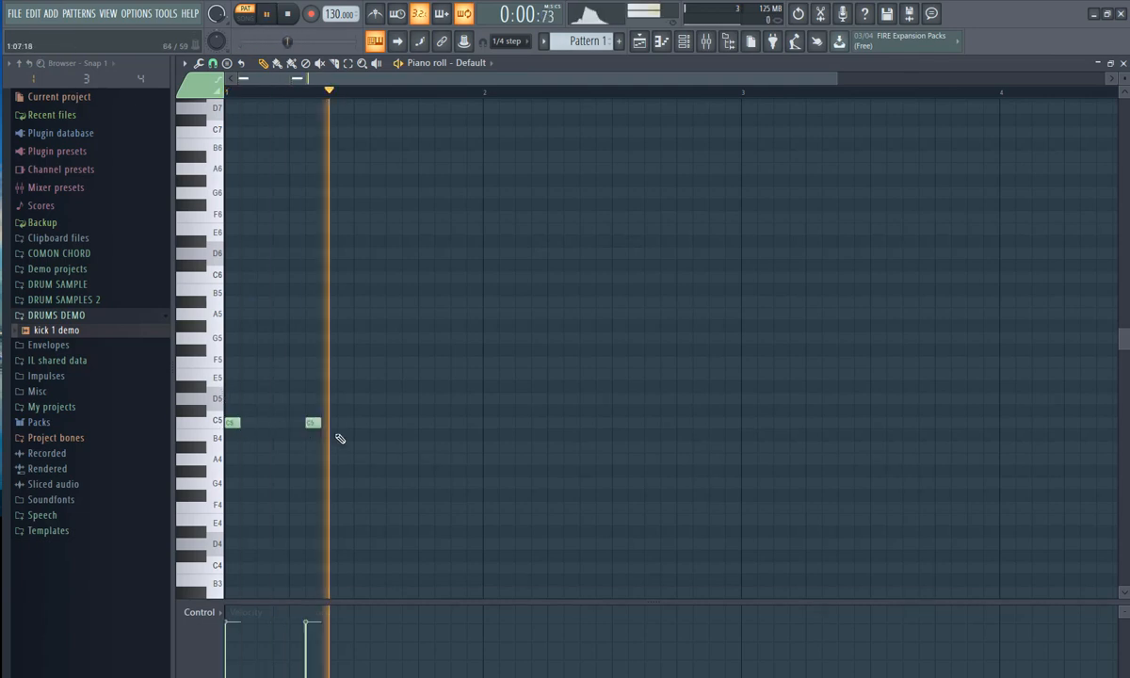
{"action": "key", "text": "space"}
{"action": "left_click", "coordinate": [345, 423]}
{"action": "left_click", "coordinate": [393, 423]}
{"action": "left_click", "coordinate": [457, 423]}
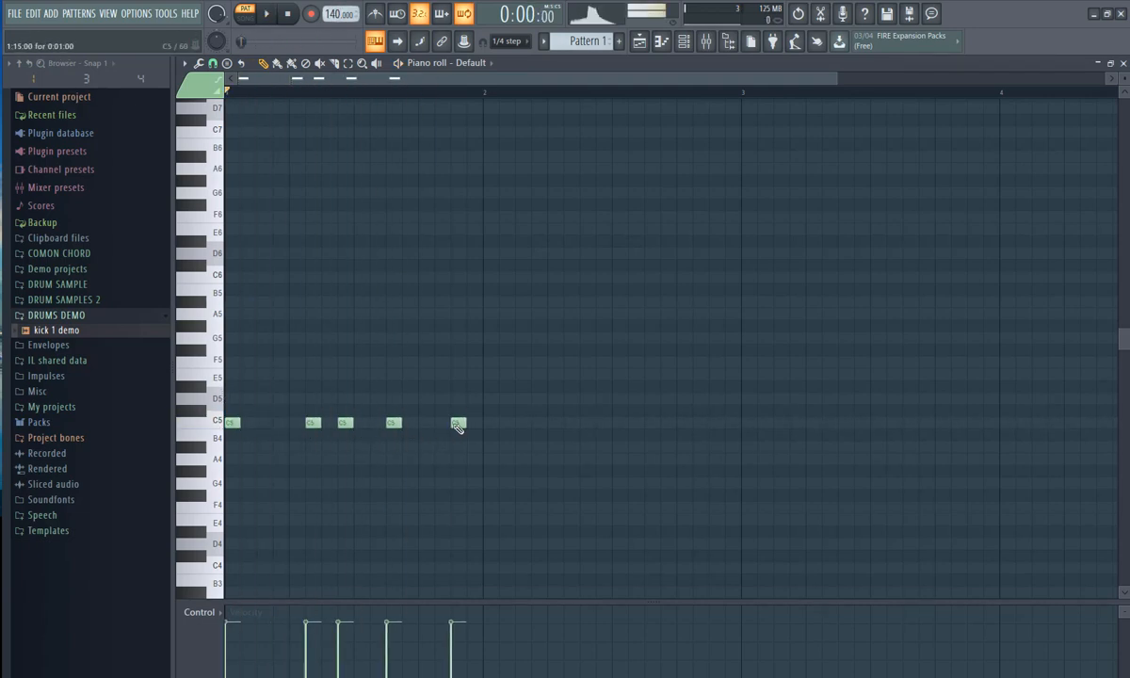
{"action": "left_click", "coordinate": [489, 423]}
{"action": "key", "text": "space"}
{"action": "left_click", "coordinate": [539, 423]}
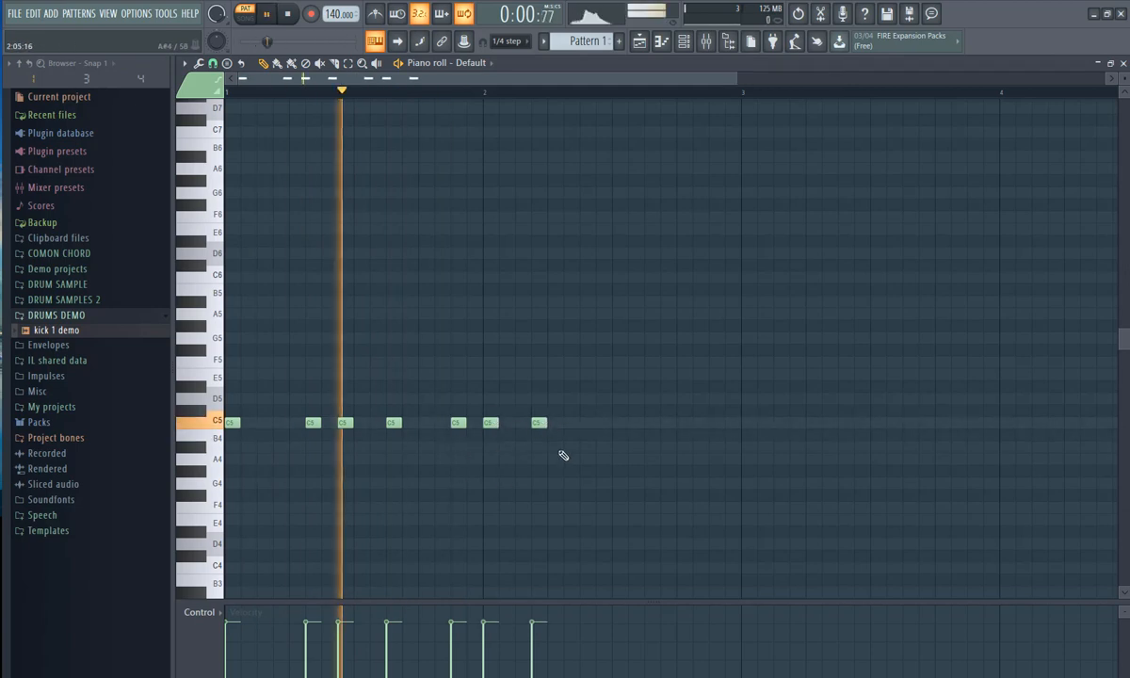
{"action": "key", "text": "space"}
Erase every C5 note after the first one and play the pattern with the metronome on
{"action": "left_click", "coordinate": [374, 14]}
{"action": "left_click_drag", "start_coordinate": [543, 423], "coordinate": [289, 424]}
{"action": "key", "text": "space"}
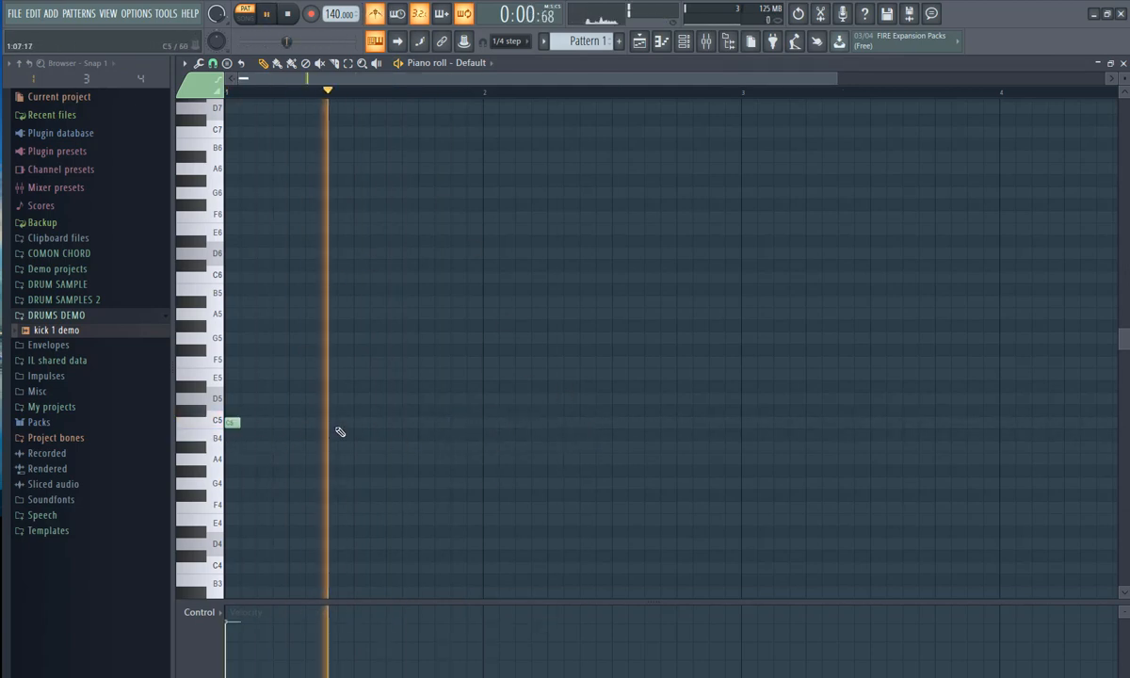
Add C5 notes on steps 7, 9 and 13 of bar 1 and steps 3, 5, 9, 13 and 15 of bar 2
{"action": "left_click", "coordinate": [328, 422]}
{"action": "left_click", "coordinate": [360, 423]}
{"action": "left_click", "coordinate": [425, 423]}
{"action": "left_click", "coordinate": [522, 423]}
{"action": "left_click", "coordinate": [554, 423]}
{"action": "left_click", "coordinate": [619, 422]}
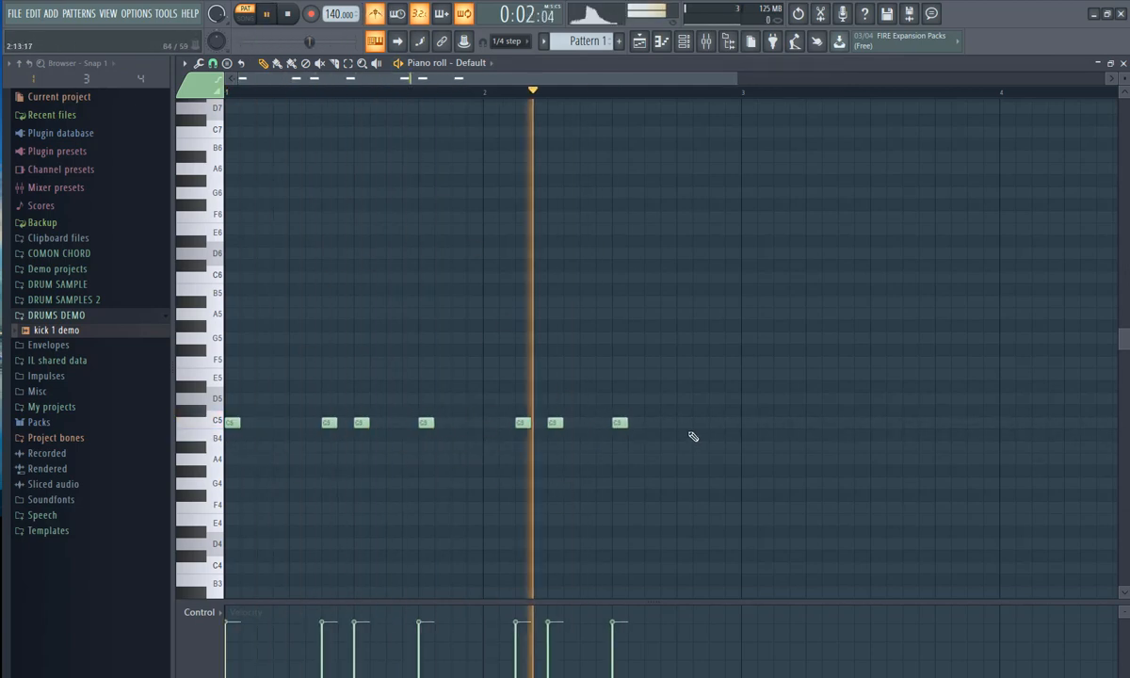
{"action": "left_click", "coordinate": [684, 423]}
{"action": "left_click", "coordinate": [715, 423]}
Open the Default channel's synth, move the peak of operator 1's volume envelope to time 0, and play the pattern briefly
{"action": "left_click", "coordinate": [446, 246]}
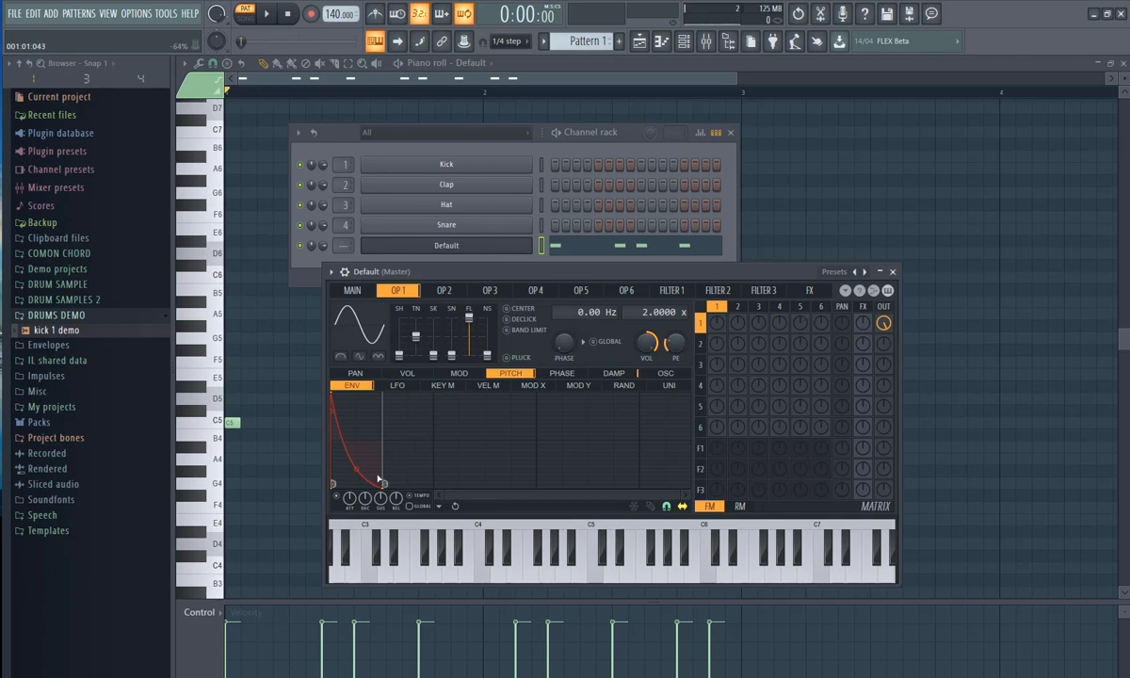
{"action": "left_click", "coordinate": [407, 373]}
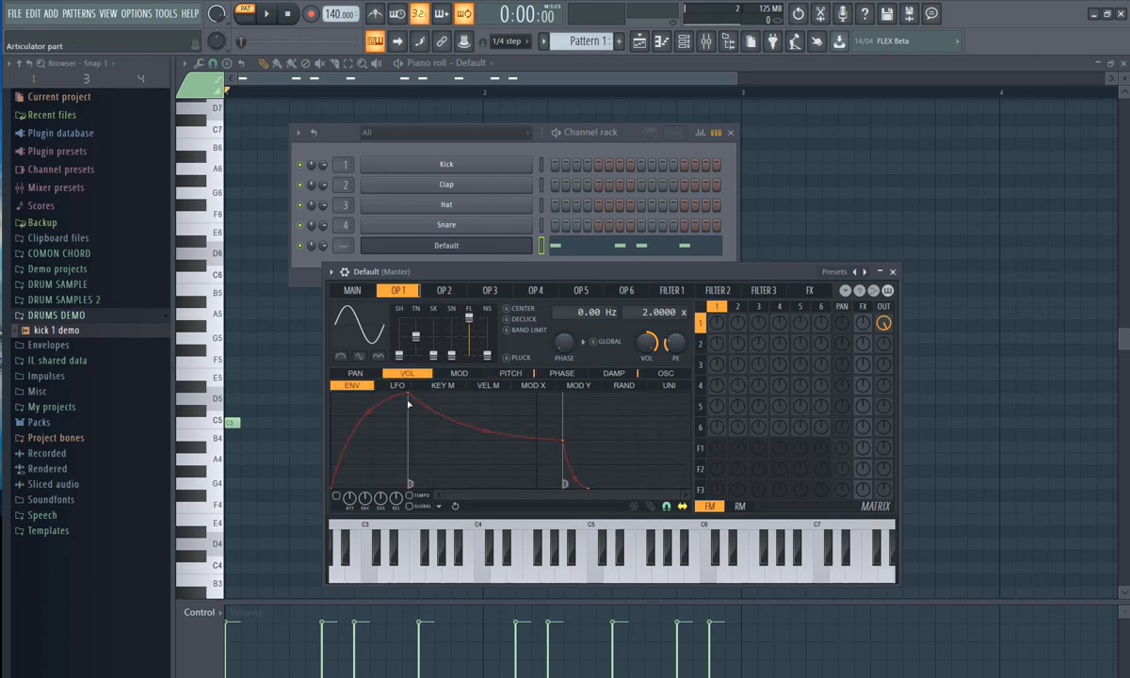
{"action": "left_click_drag", "start_coordinate": [412, 396], "coordinate": [299, 384]}
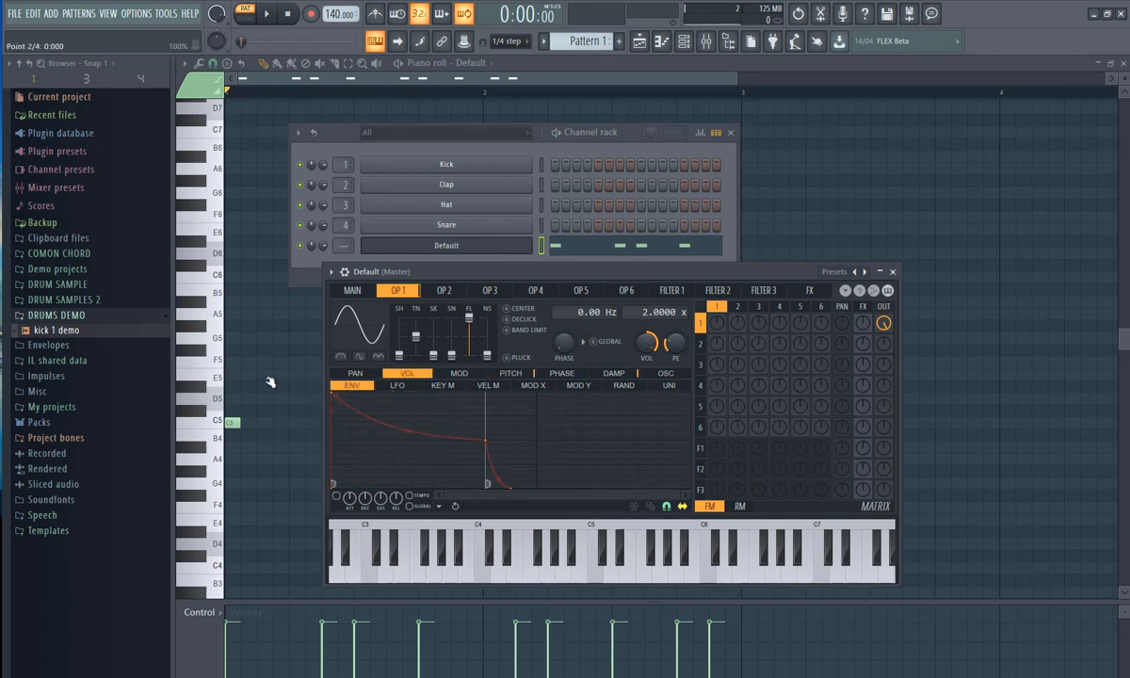
{"action": "key", "text": "space"}
{"action": "key", "text": "space"}
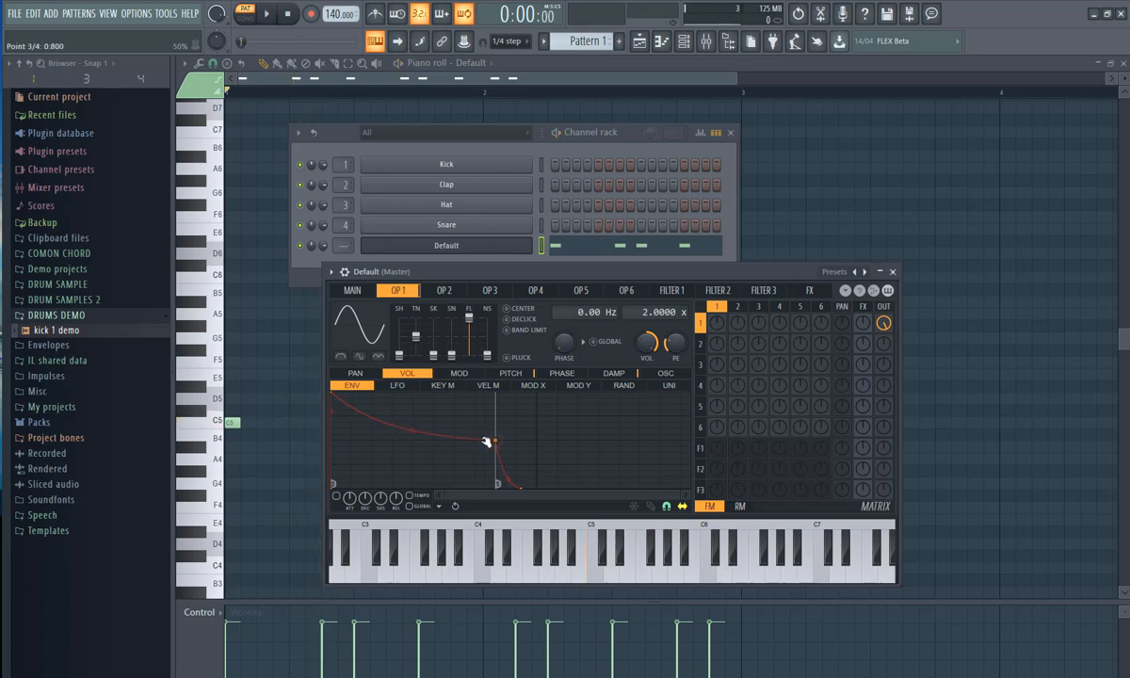
Delete the last point of operator 1's volume envelope and adjust the length of its short decay while playing the pattern
{"action": "right_click", "coordinate": [401, 491]}
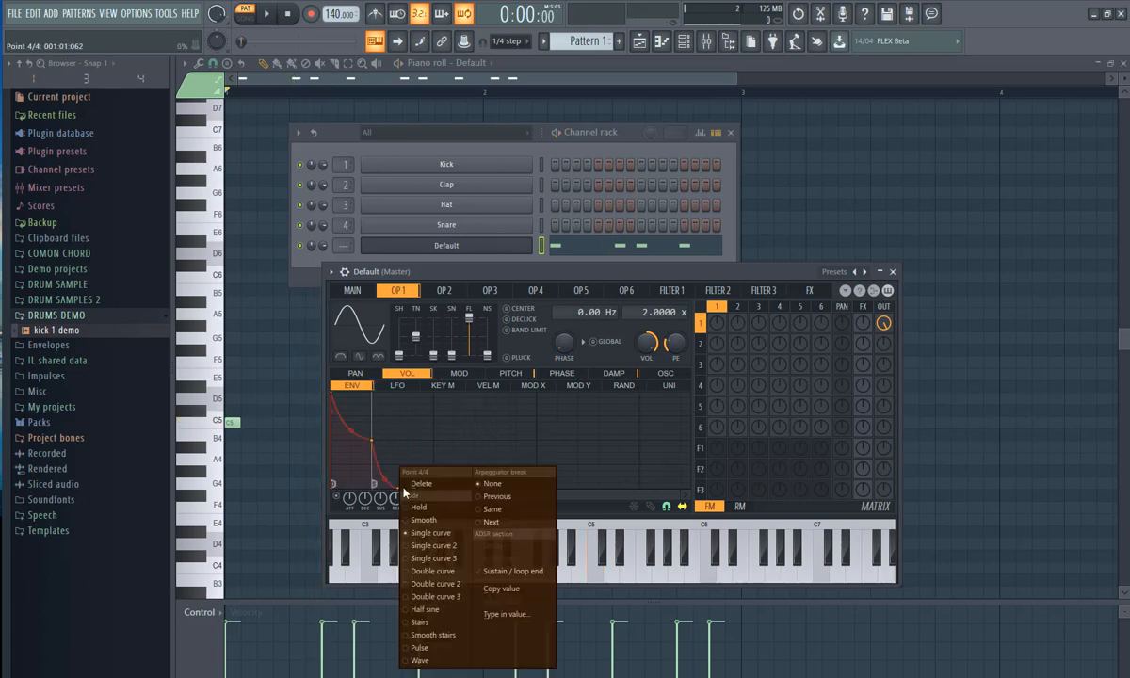
{"action": "left_click", "coordinate": [407, 487]}
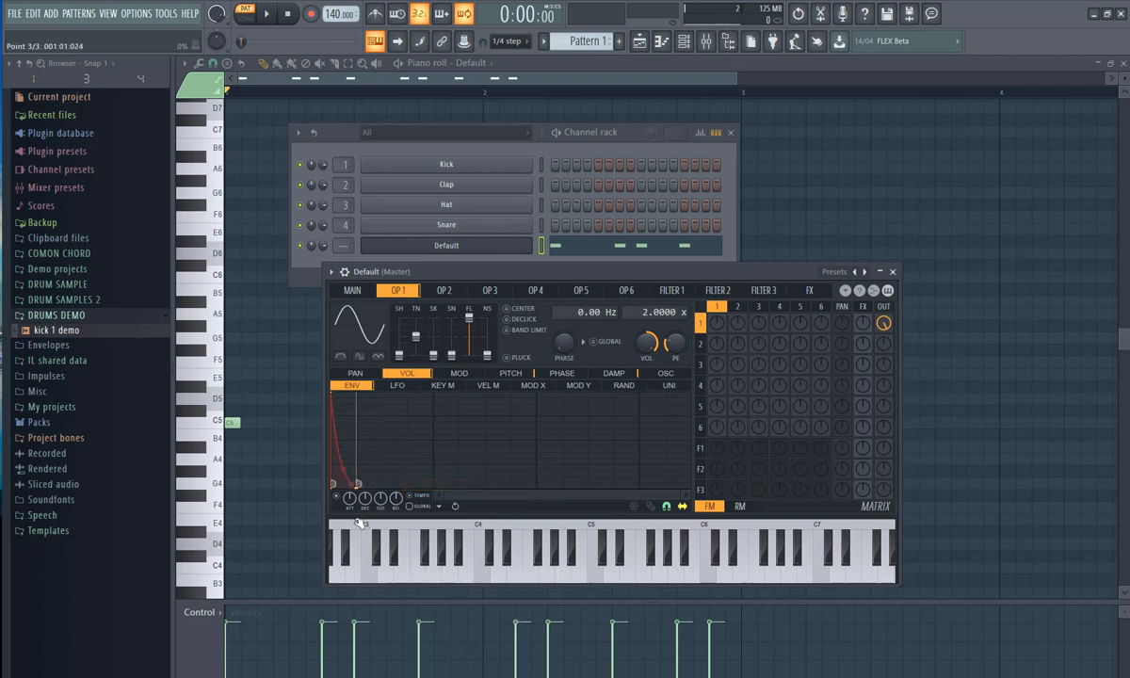
{"action": "key", "text": "space"}
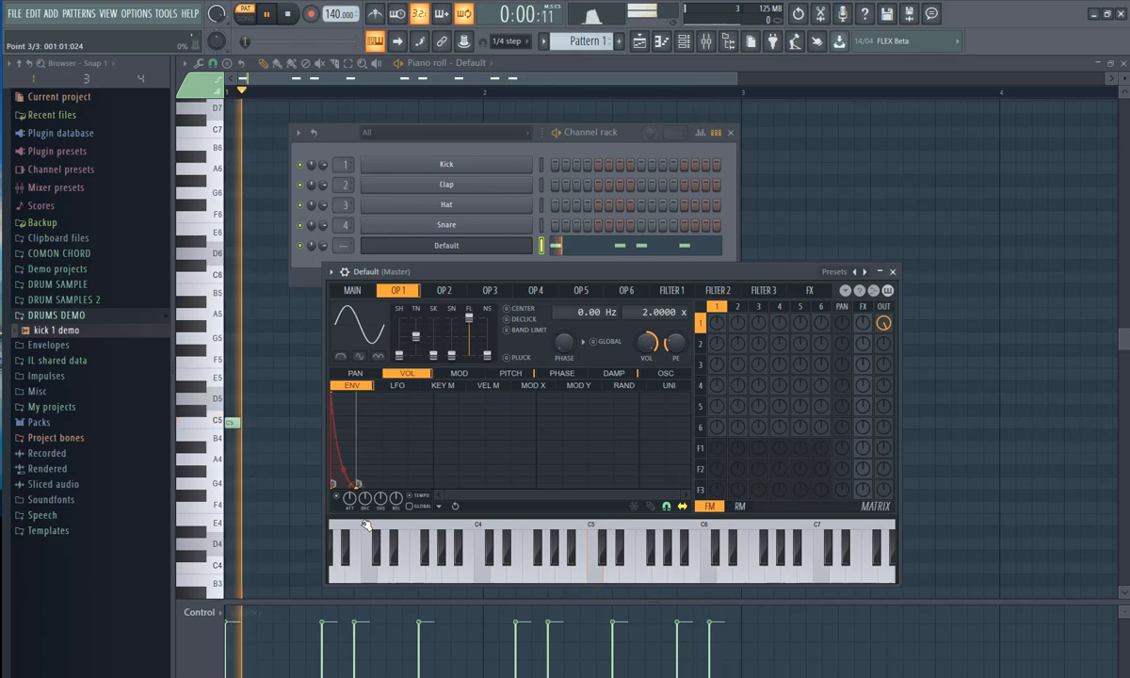
{"action": "left_click_drag", "start_coordinate": [366, 524], "coordinate": [379, 525]}
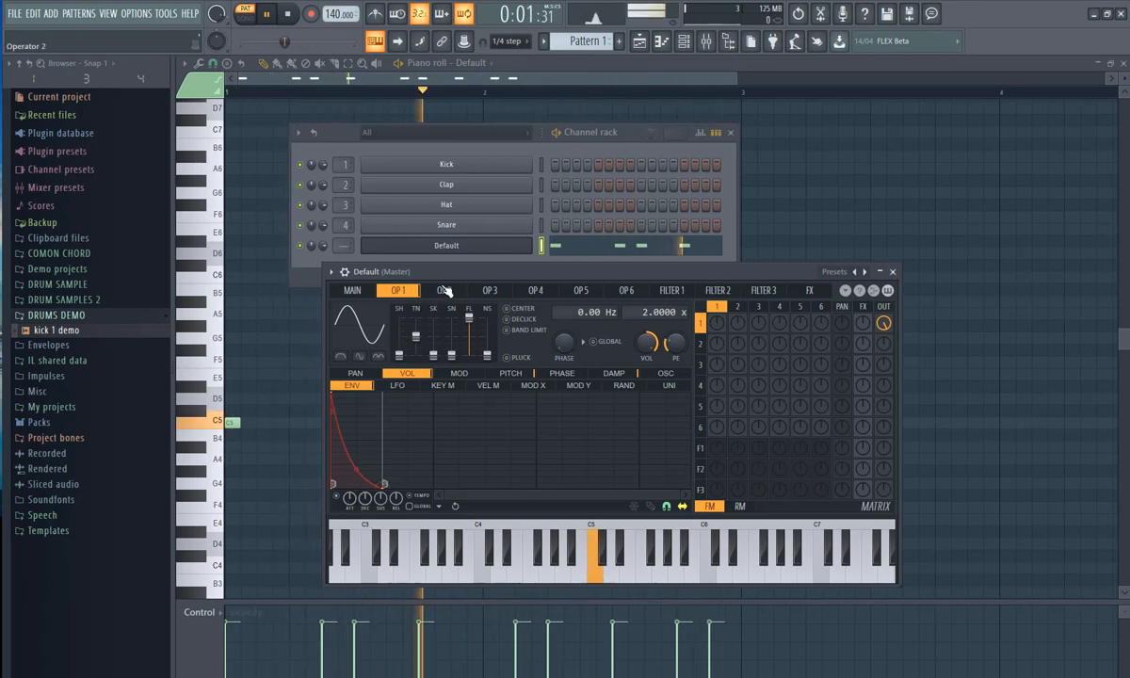
Give operator 1's pitch envelope a shorter, steeper decay that ends at 0% and time 001:01:024, checking it with playback
{"action": "left_click", "coordinate": [510, 373]}
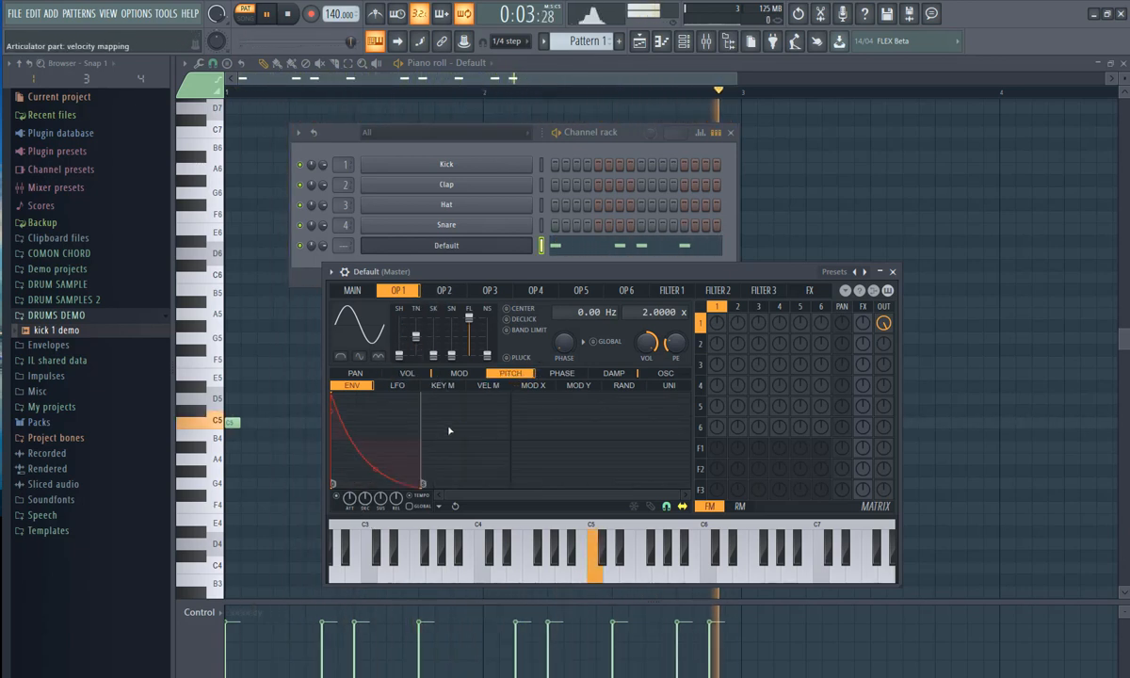
{"action": "key", "text": "space"}
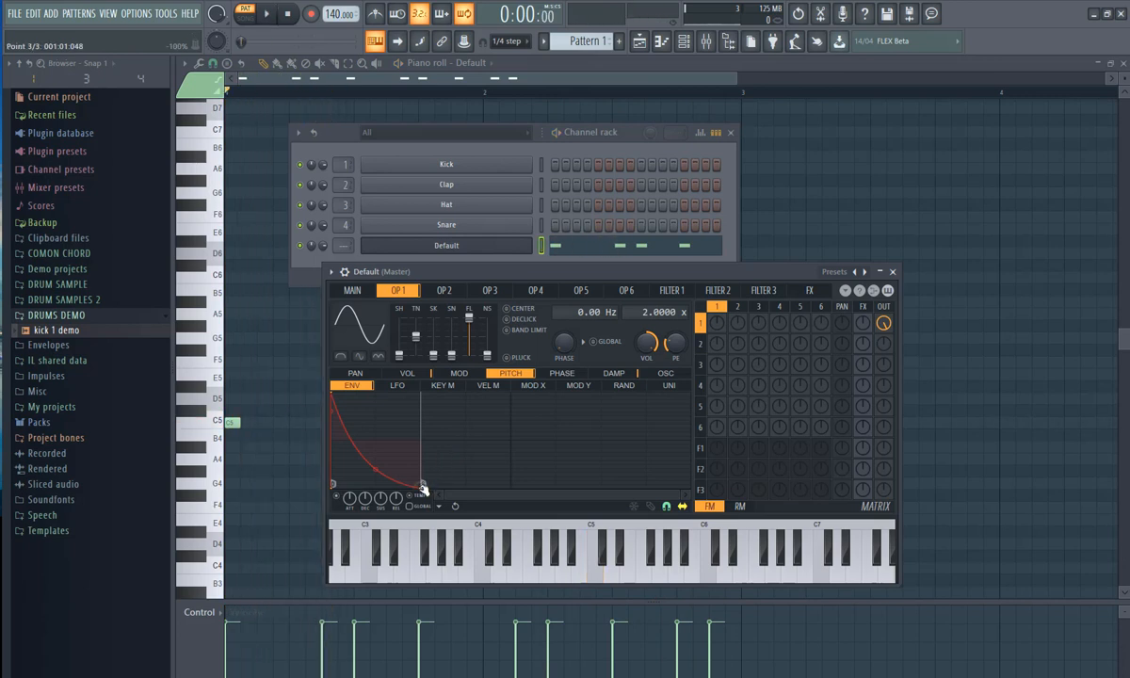
{"action": "left_click_drag", "start_coordinate": [422, 486], "coordinate": [399, 490]}
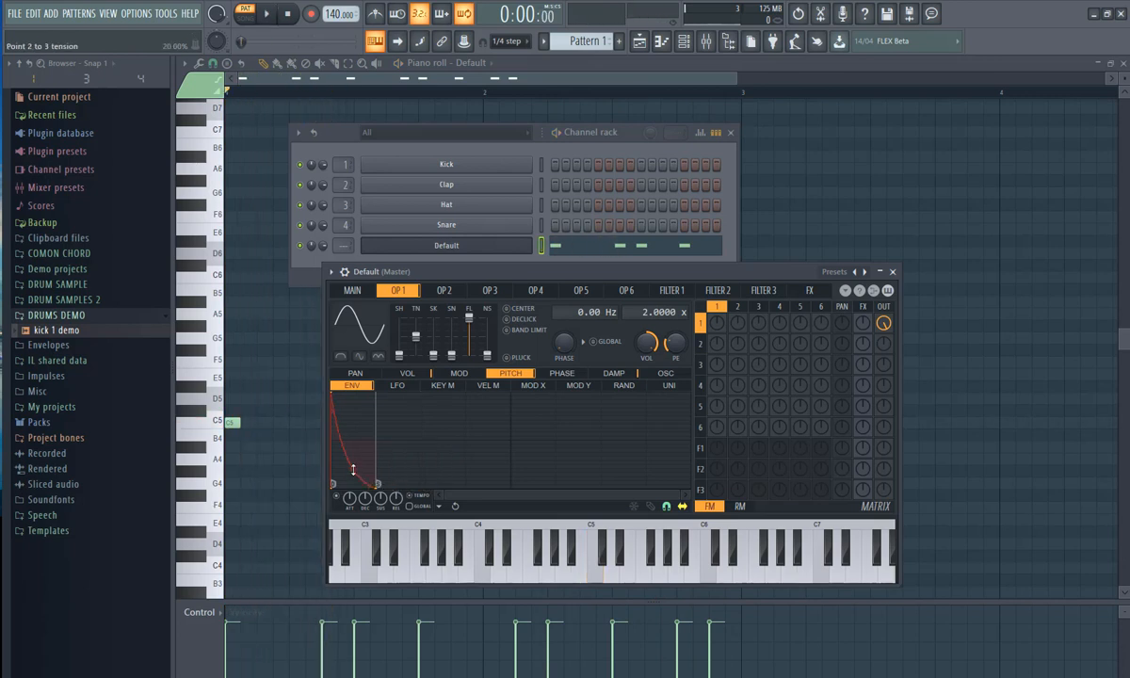
{"action": "key", "text": "space"}
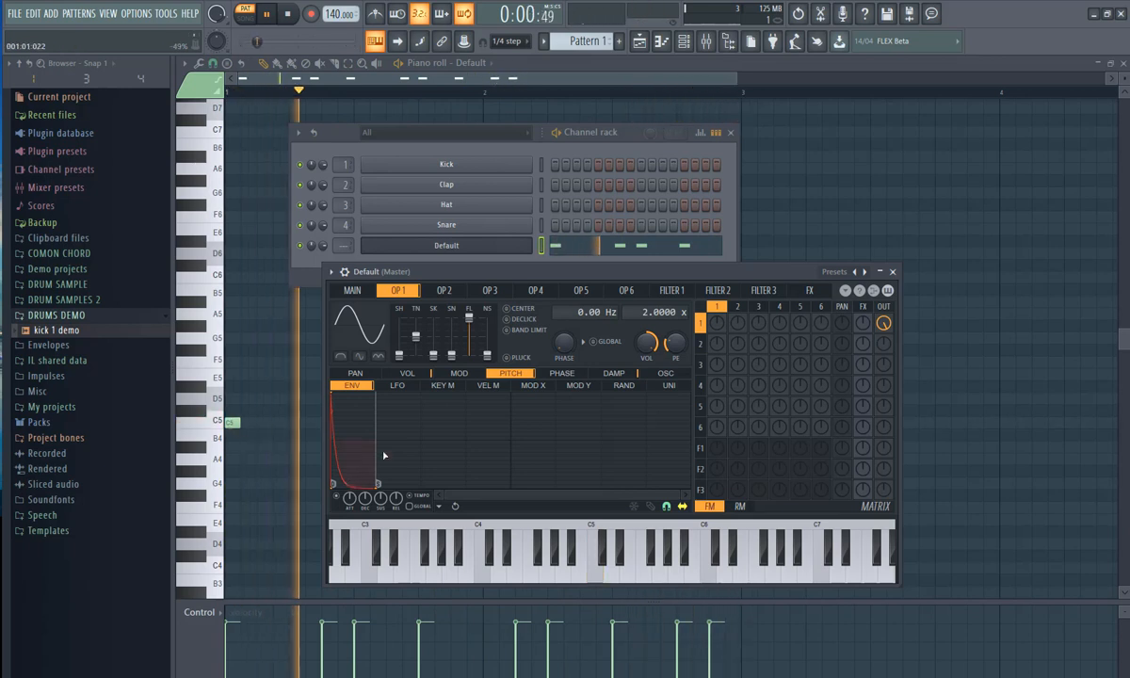
{"action": "key", "text": "space"}
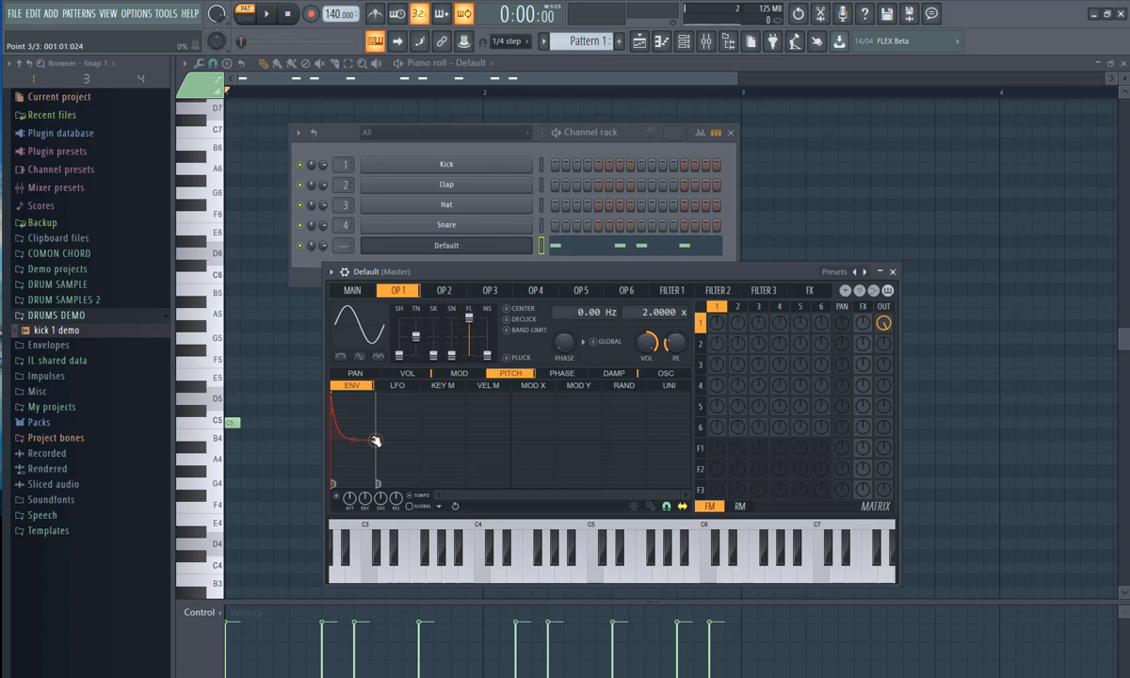
{"action": "key", "text": "space"}
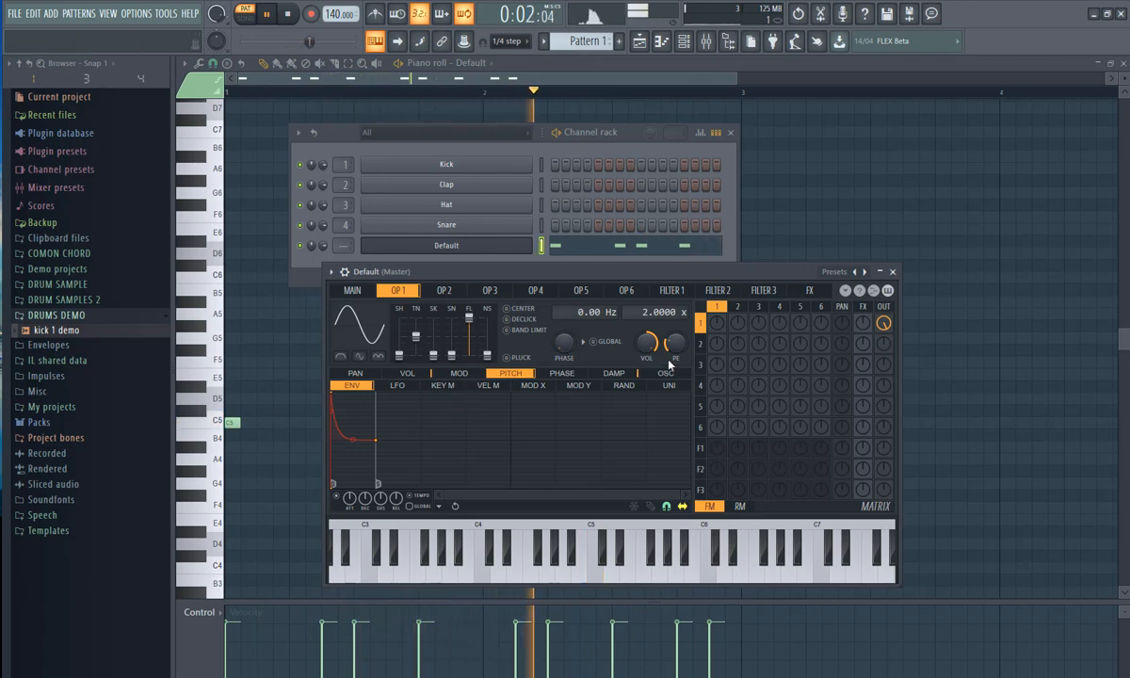
Set operator 1's frequency ratio to 0.5000x and raise its pitch envelope amount while listening to the pattern
{"action": "key", "text": "space"}
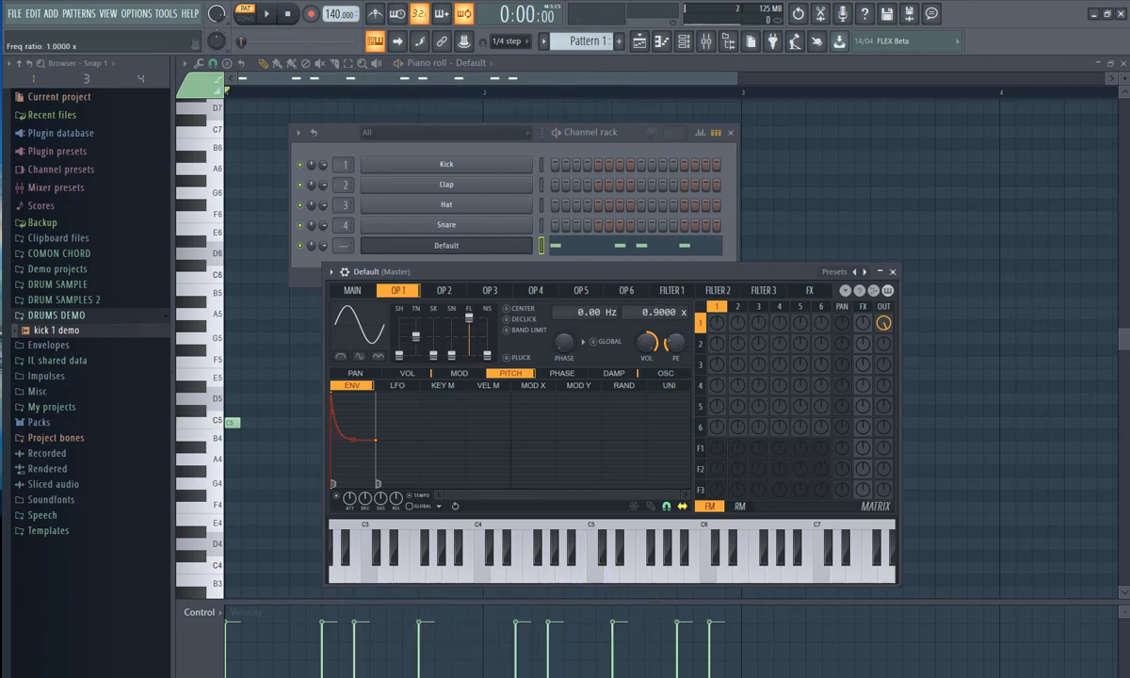
{"action": "key", "text": "space"}
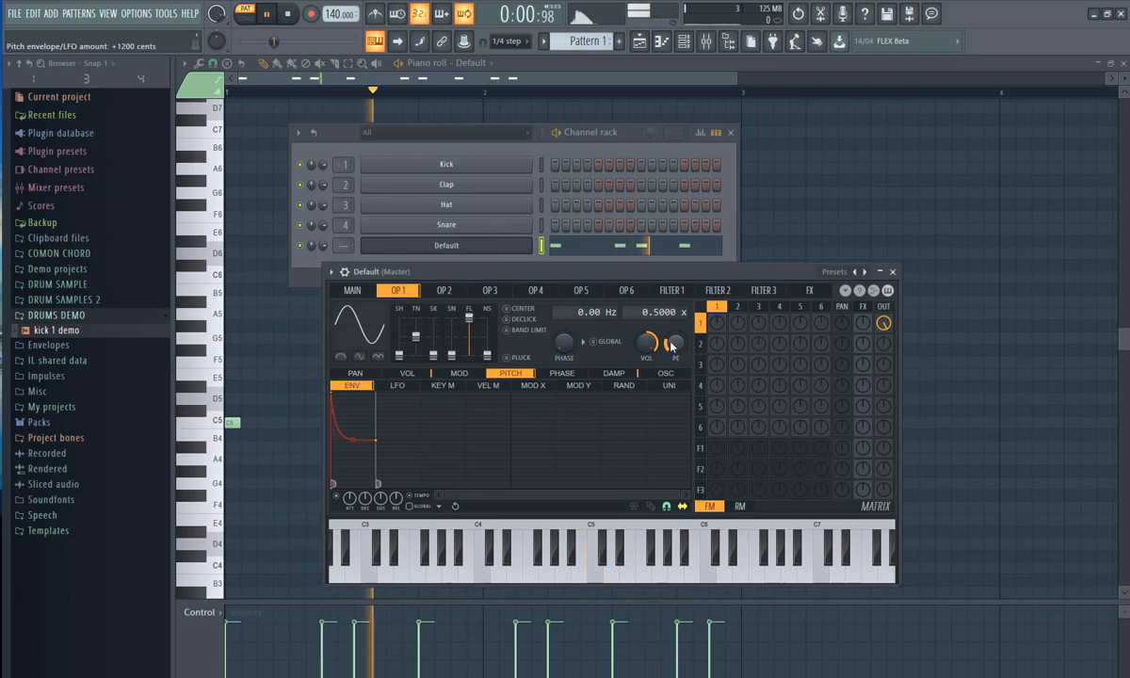
{"action": "left_click_drag", "start_coordinate": [675, 345], "coordinate": [675, 296]}
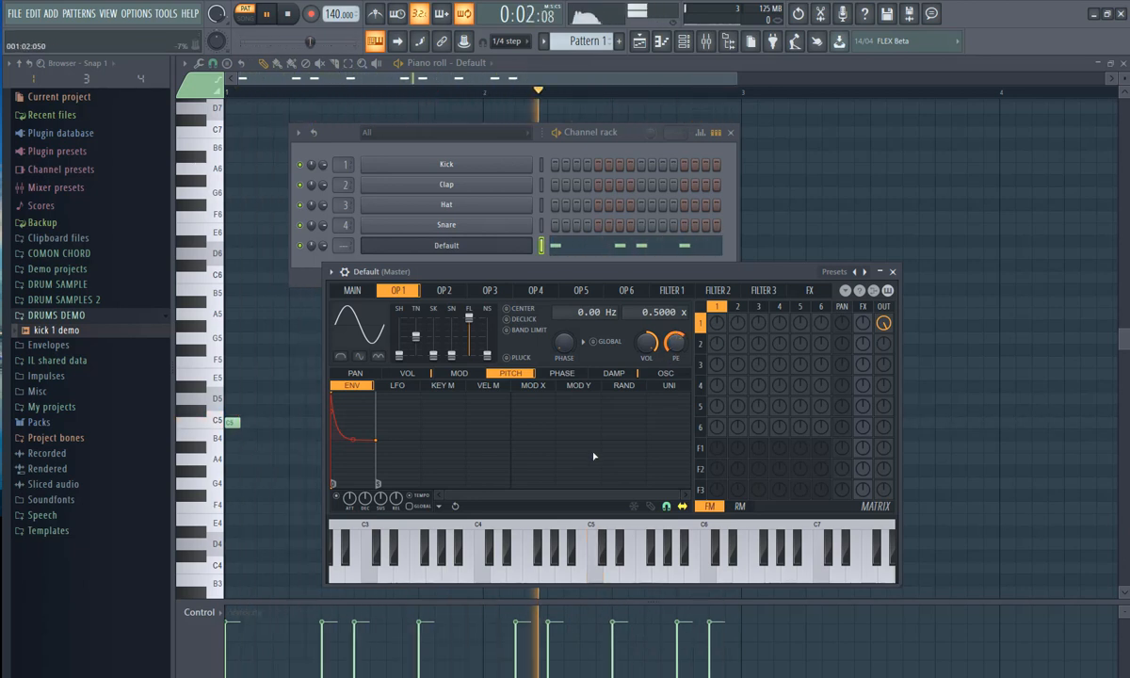
{"action": "key", "text": "space"}
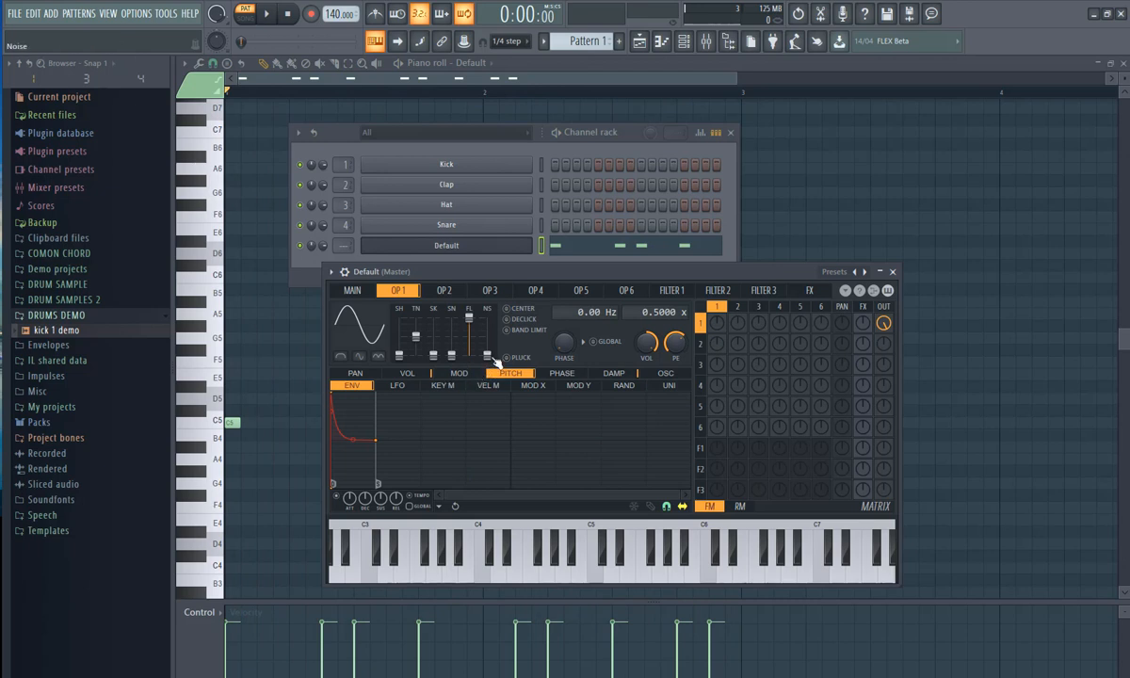
Raise operator 1's noise level, set its frequency offset to 50.00 Hz, and play the pattern
{"action": "left_click_drag", "start_coordinate": [487, 345], "coordinate": [487, 338]}
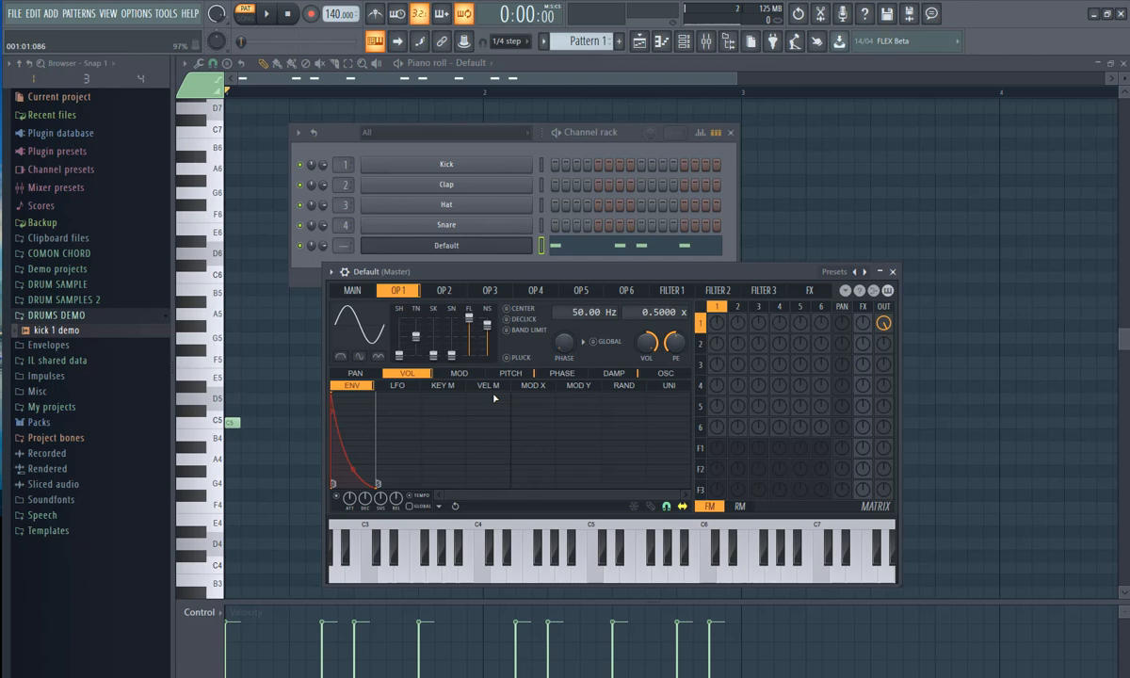
{"action": "key", "text": "space"}
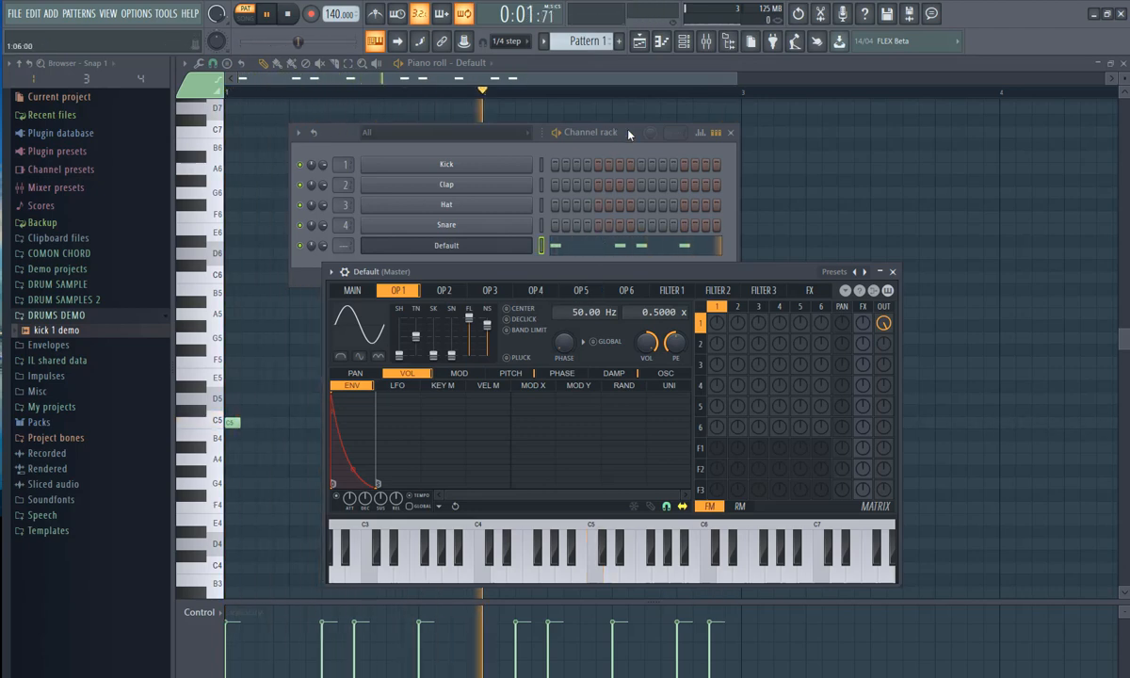
Try an extra C5 note on step 14 of bar 2, and return to the Default channel's synth
{"action": "left_click", "coordinate": [593, 130]}
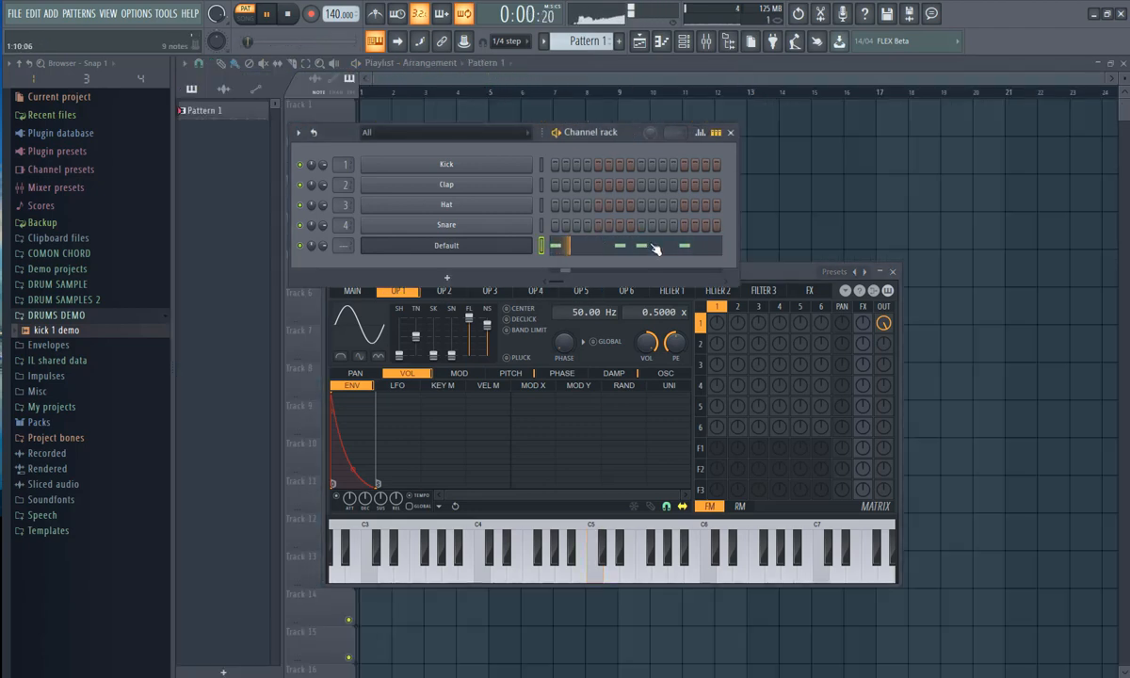
{"action": "left_click", "coordinate": [659, 246]}
{"action": "left_click", "coordinate": [698, 423]}
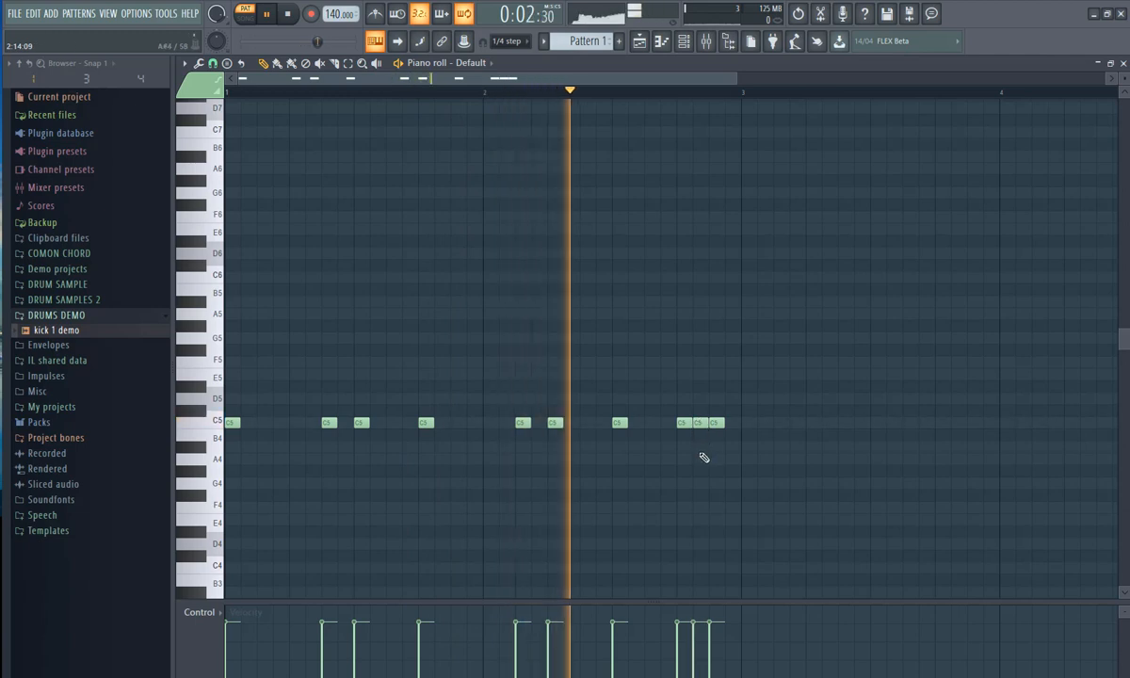
{"action": "right_click", "coordinate": [701, 424]}
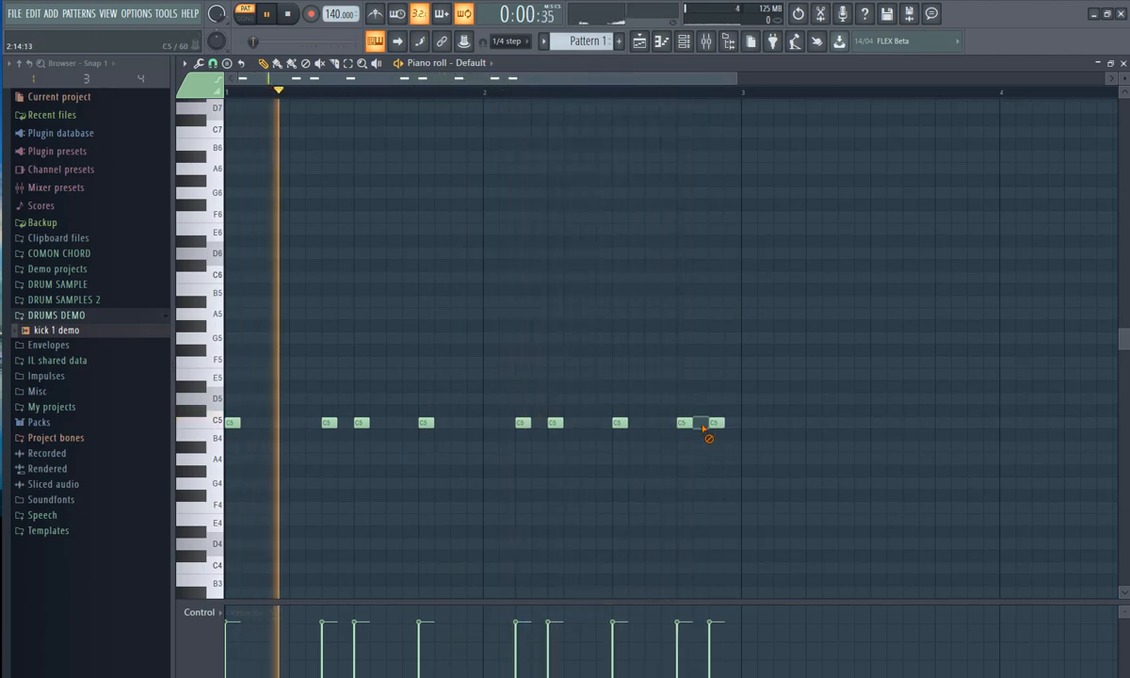
{"action": "left_click", "coordinate": [683, 41]}
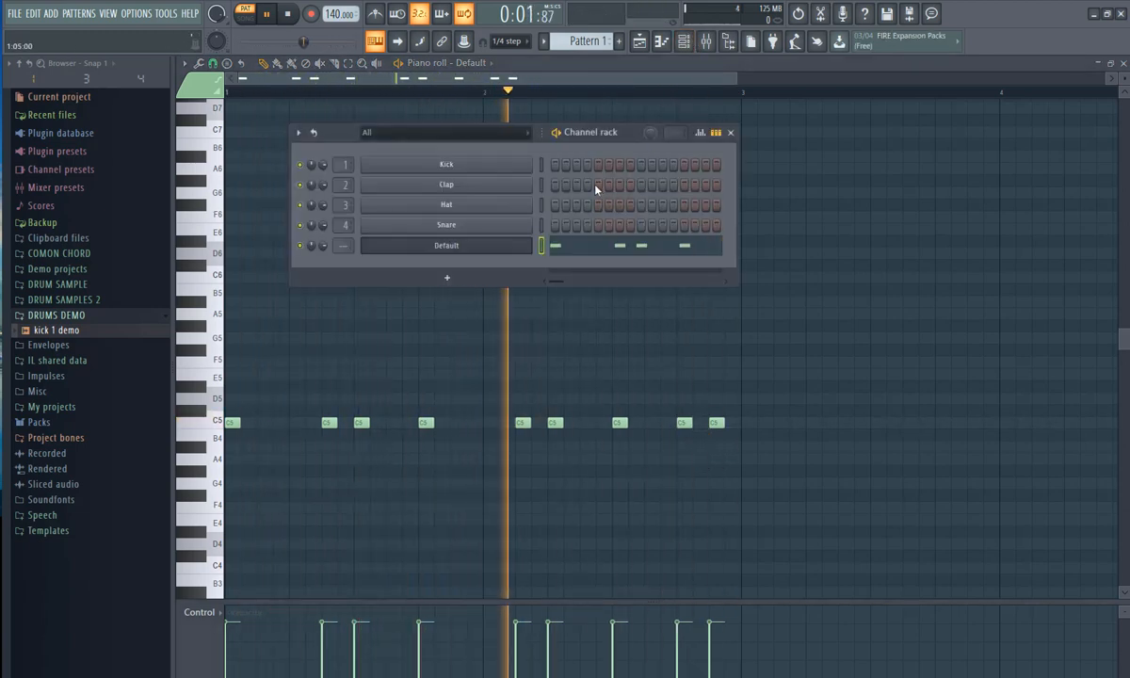
{"action": "left_click", "coordinate": [497, 245]}
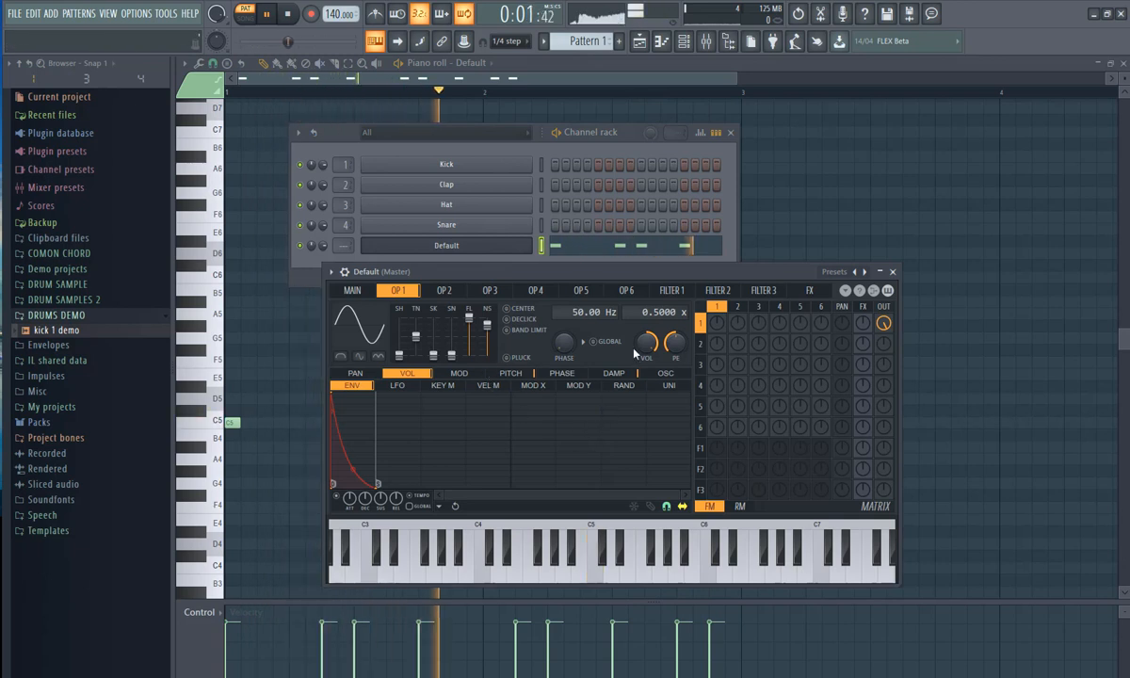
Route the Default channel to mixer insert 1 and load Fruity Parametric EQ 2 in that insert's second effect slot
{"action": "key", "text": "space"}
{"action": "left_click", "coordinate": [346, 272]}
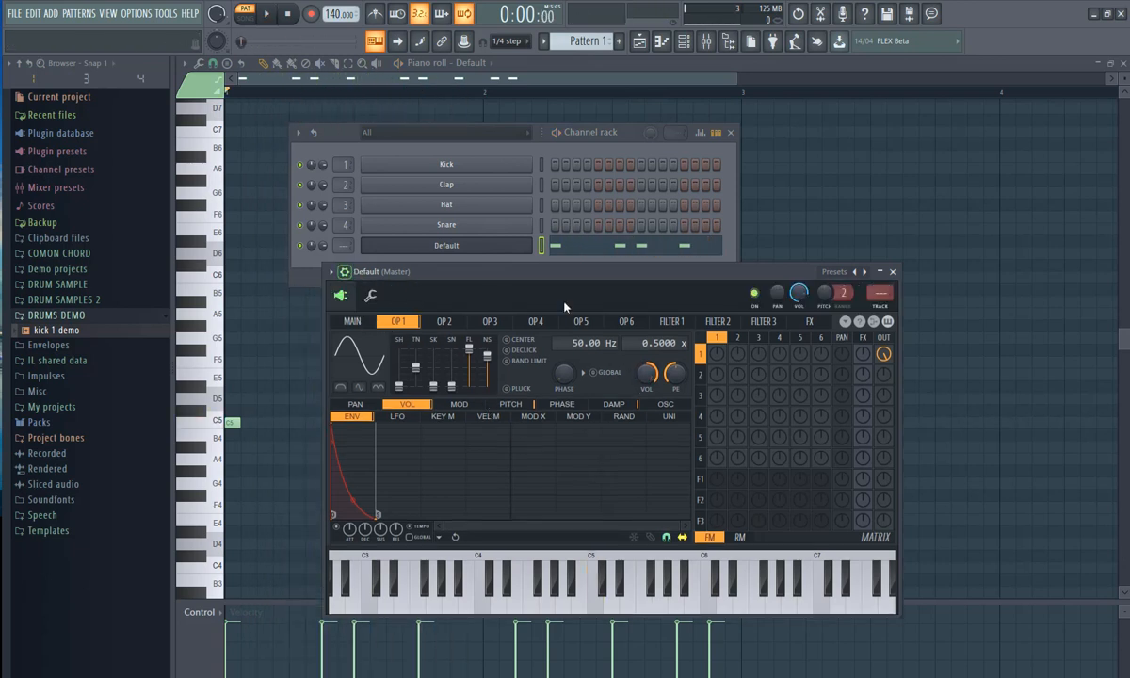
{"action": "left_click", "coordinate": [704, 42]}
{"action": "left_click", "coordinate": [1007, 282]}
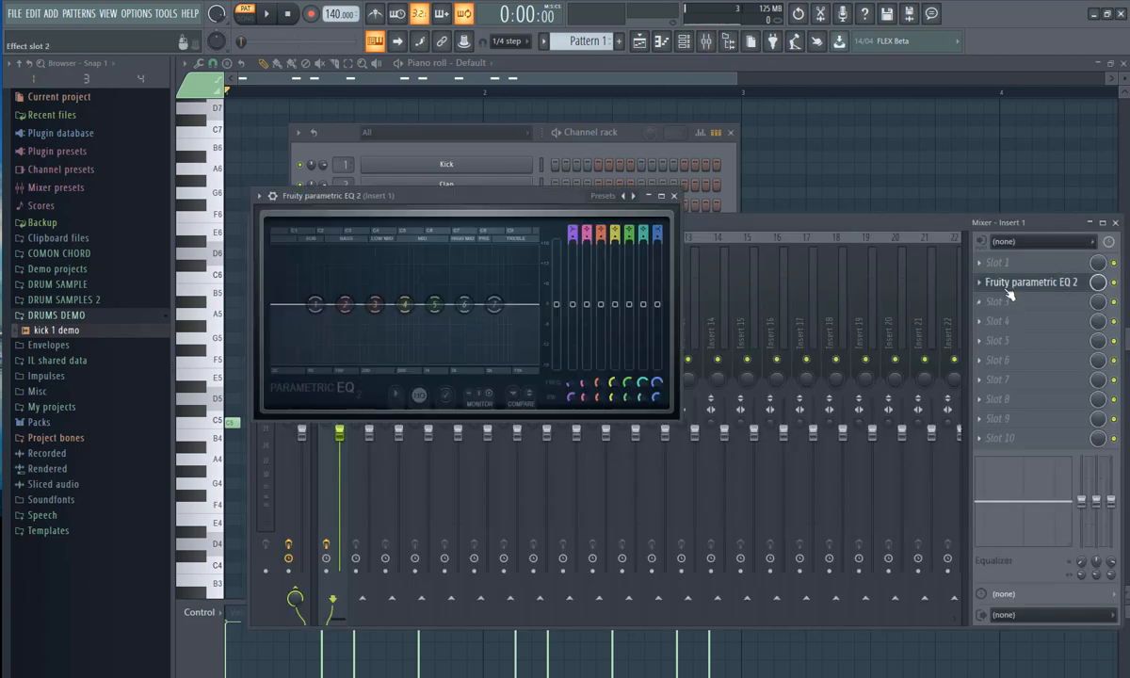
{"action": "left_click", "coordinate": [998, 282]}
{"action": "left_click", "coordinate": [998, 283]}
Shape the EQ during playback: cut the lows with band 1, dip the mids slightly with band 3, and lower treble band 7
{"action": "key", "text": "space"}
{"action": "left_click_drag", "start_coordinate": [375, 303], "coordinate": [403, 319]}
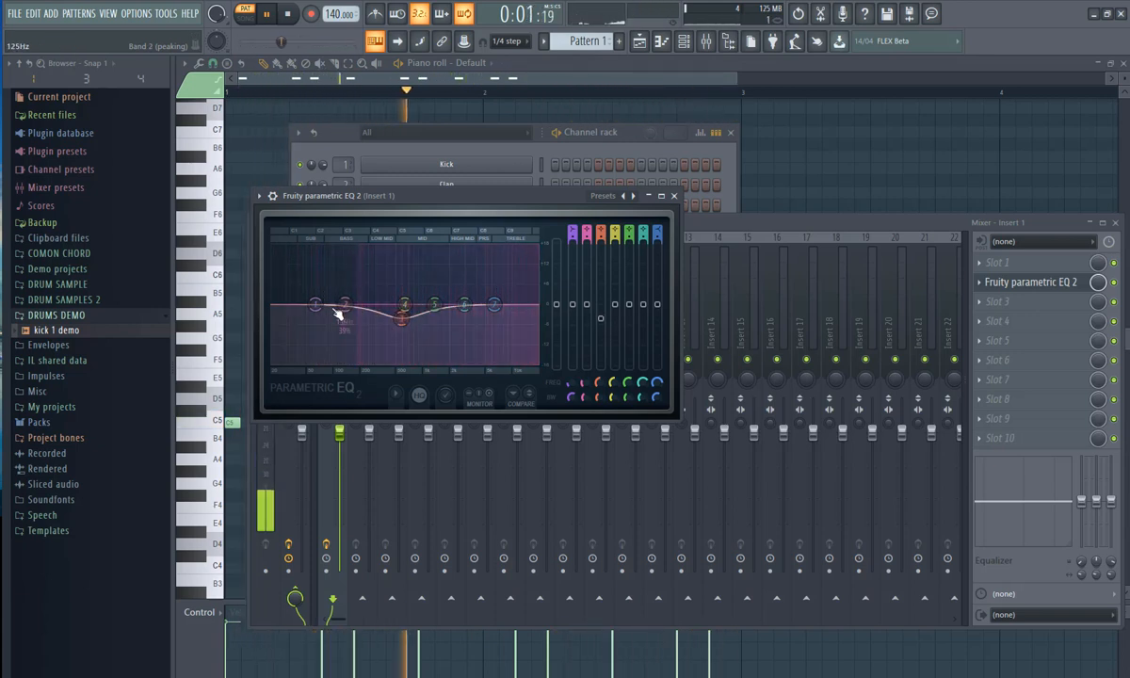
{"action": "left_click_drag", "start_coordinate": [314, 303], "coordinate": [332, 365]}
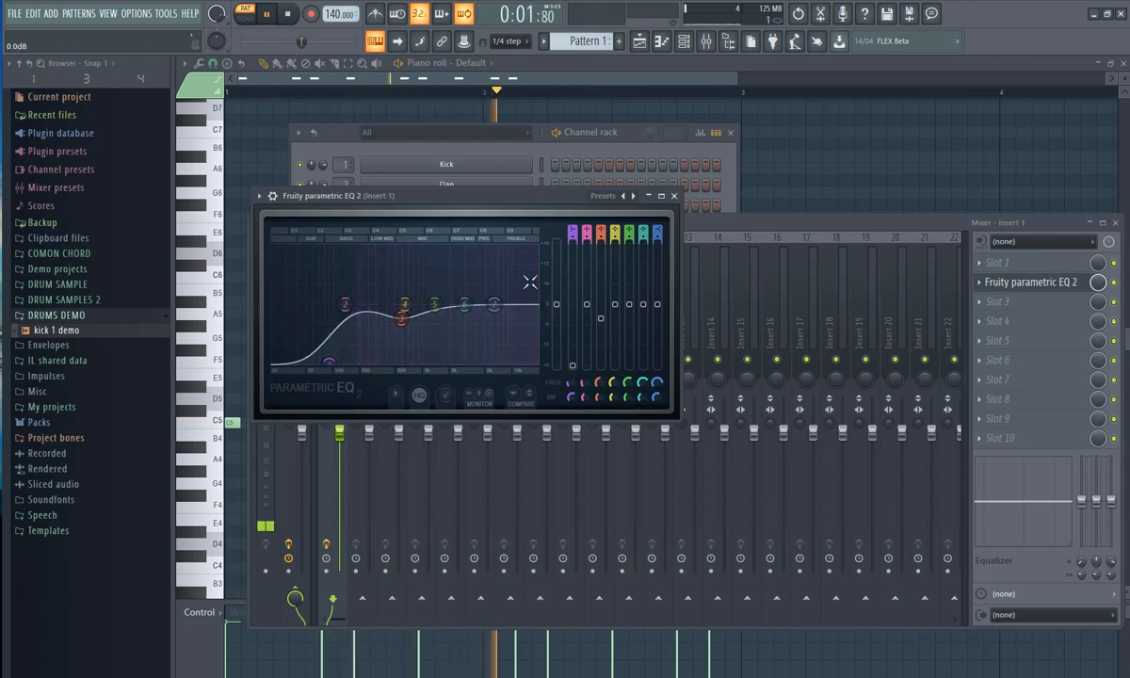
{"action": "left_click_drag", "start_coordinate": [493, 304], "coordinate": [516, 321]}
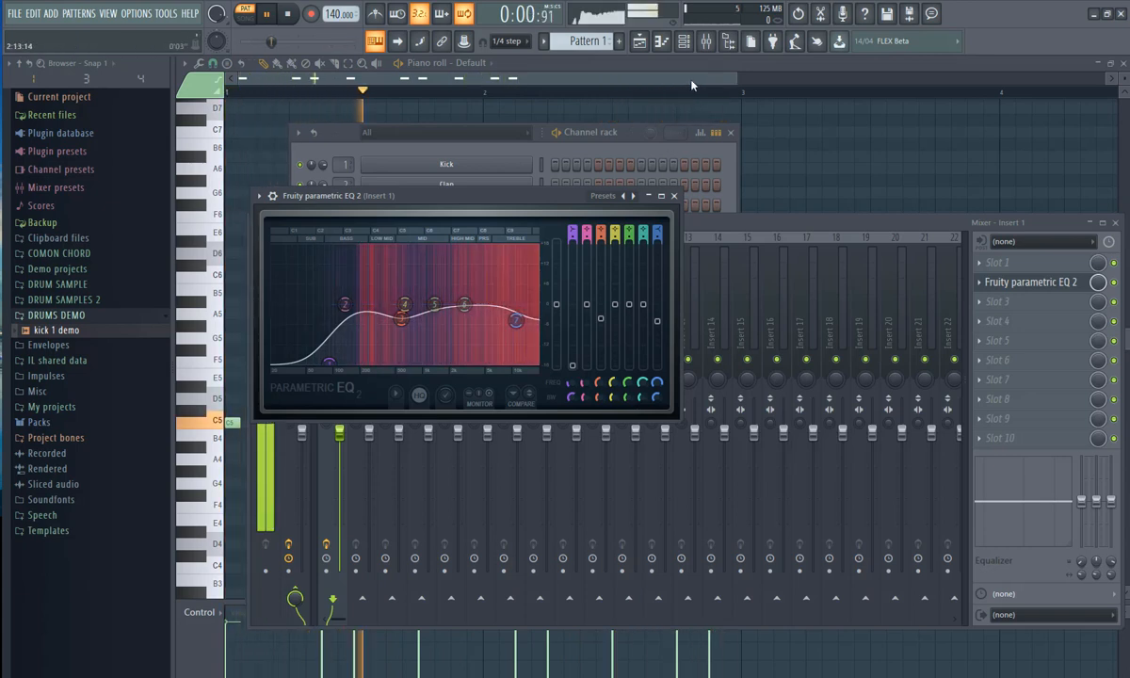
Return to the Default channel's synth, set operator 1's noise level to 77% while the pattern plays, and stop playback
{"action": "left_click", "coordinate": [705, 40]}
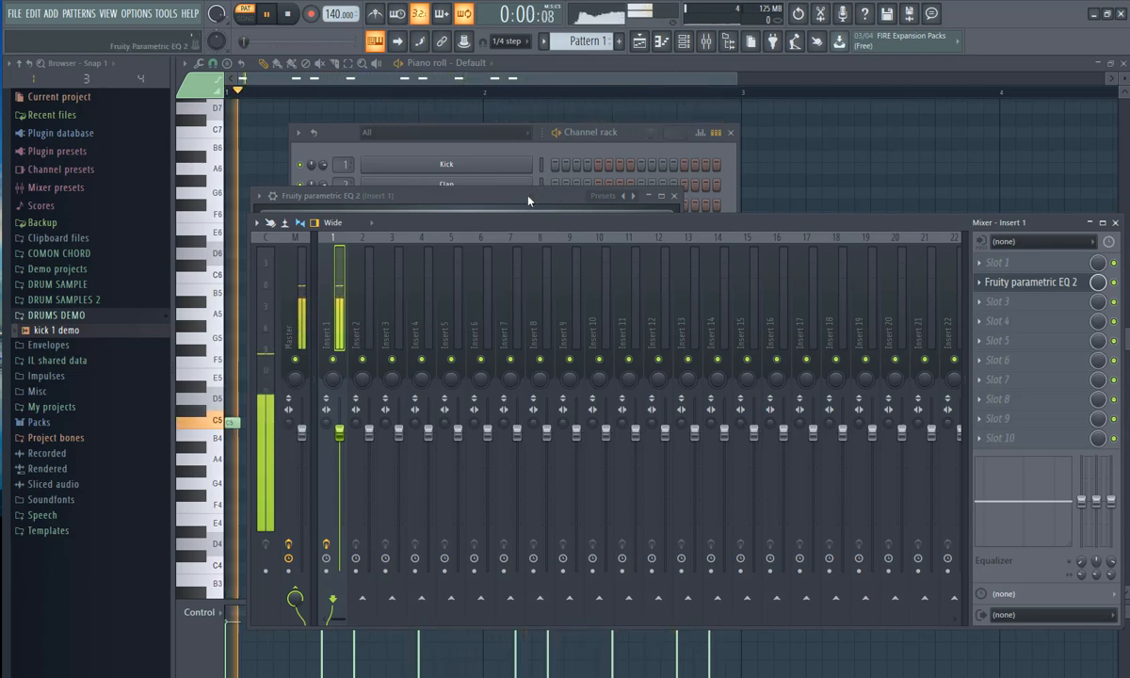
{"action": "left_click", "coordinate": [499, 195]}
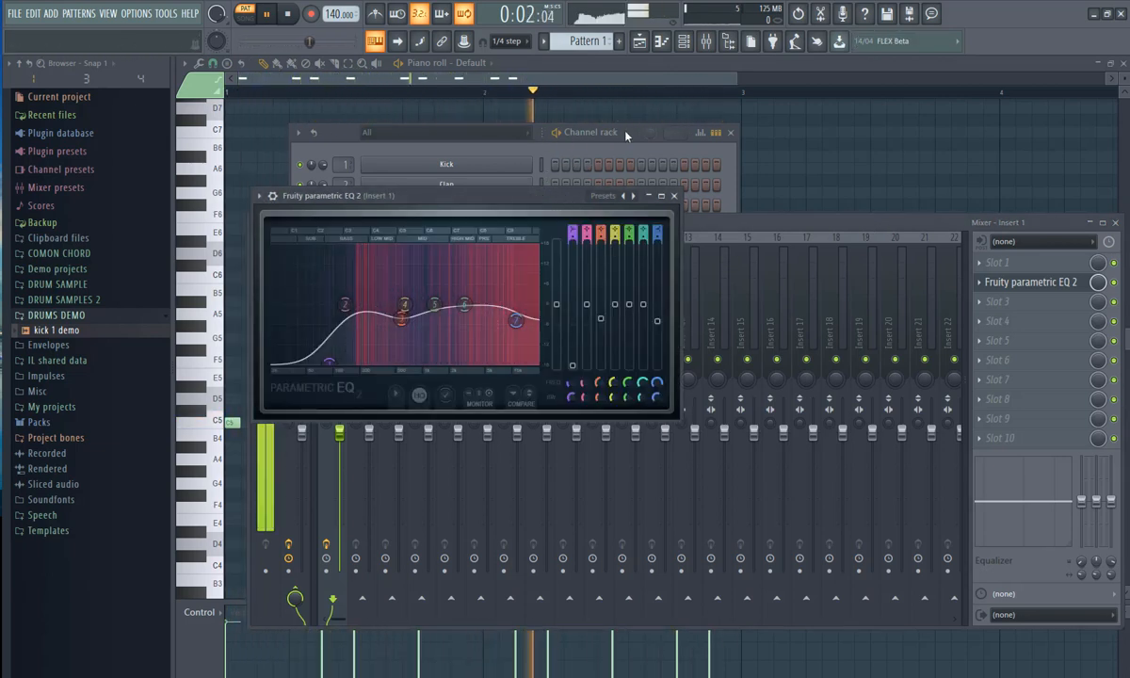
{"action": "left_click", "coordinate": [586, 127]}
{"action": "left_click", "coordinate": [465, 247]}
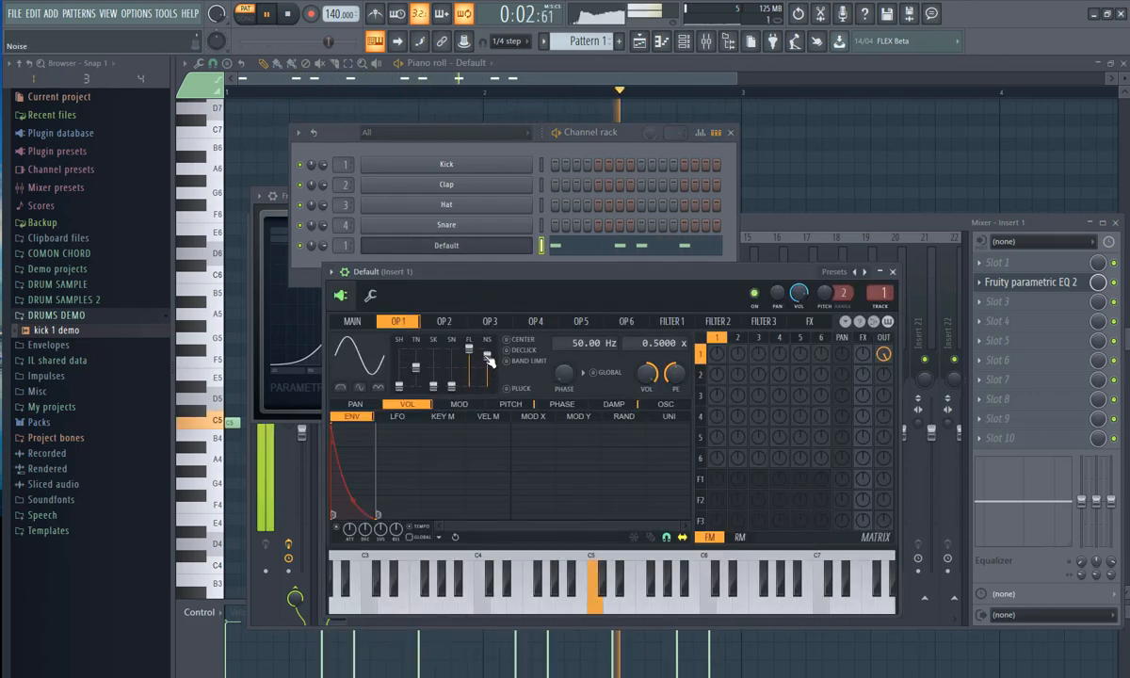
{"action": "left_click_drag", "start_coordinate": [488, 368], "coordinate": [488, 374]}
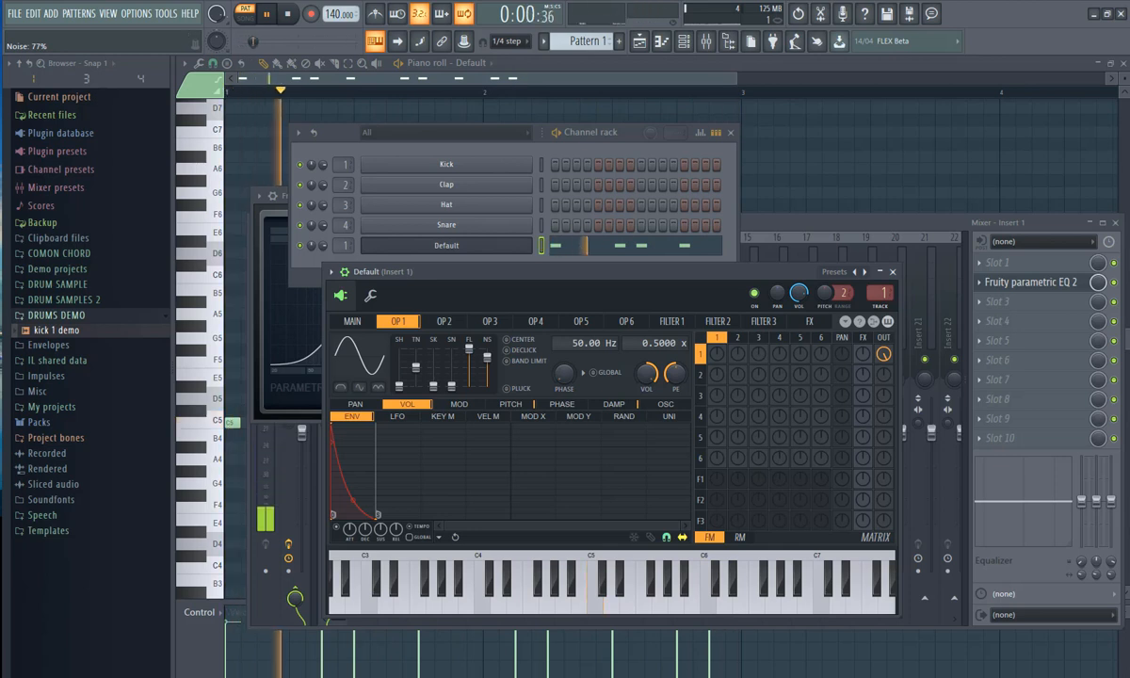
{"action": "key", "text": "space"}
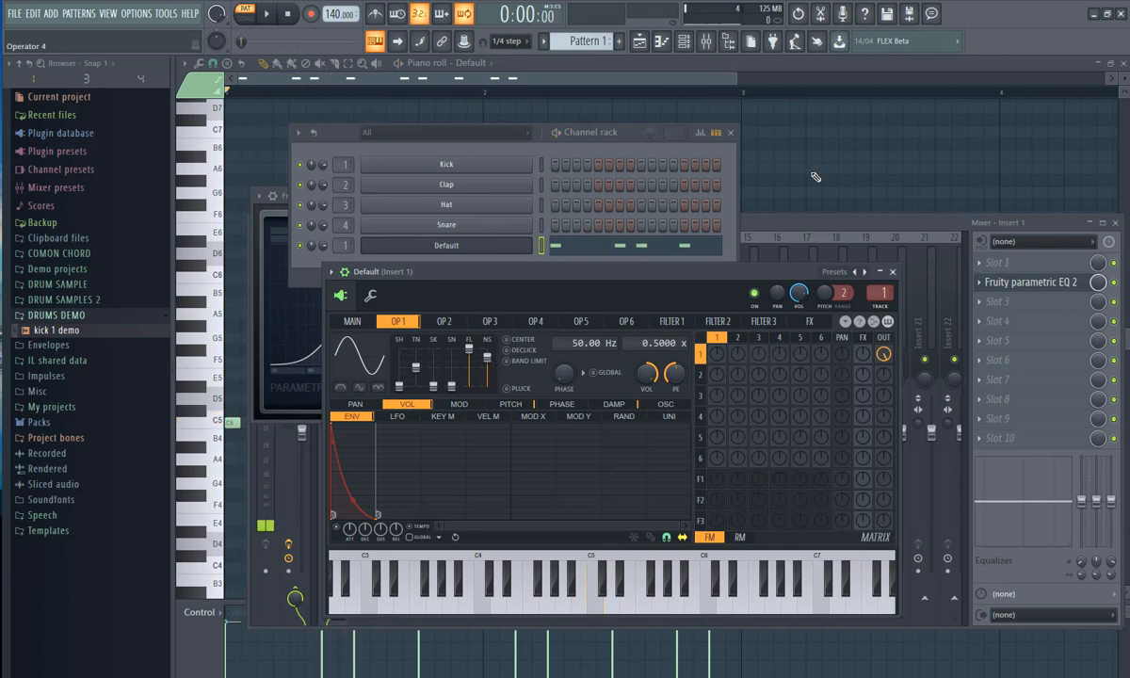
Load Edison's "Record on song playback" preset into the first effect slot of the Master mixer track
{"action": "left_click", "coordinate": [706, 42]}
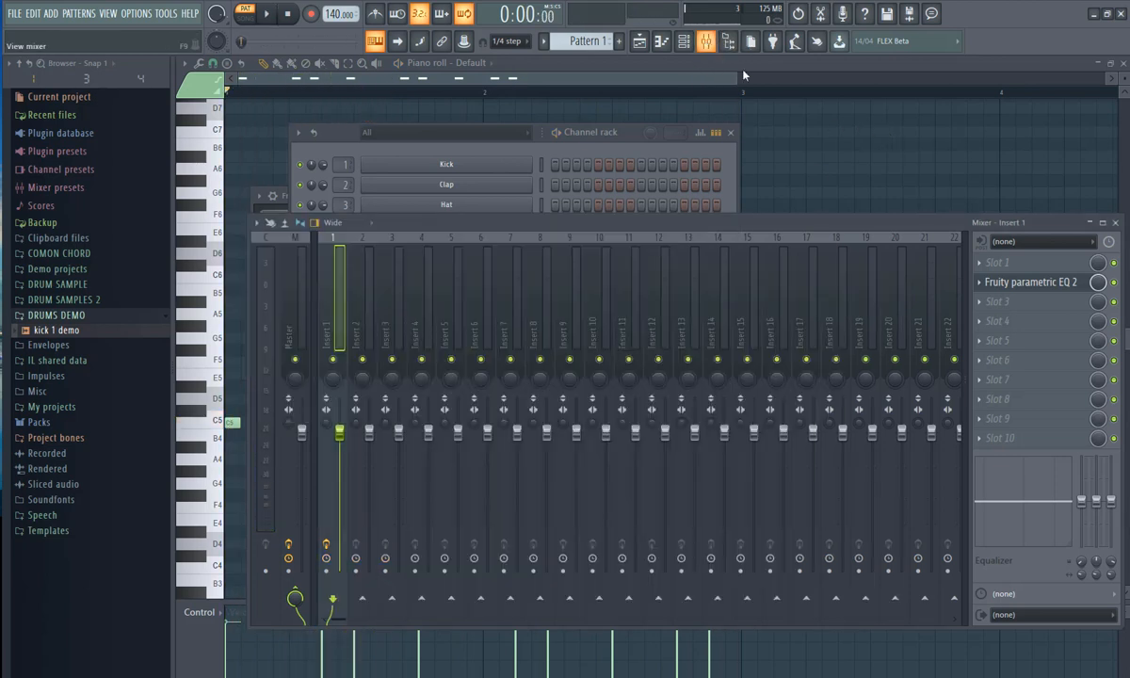
{"action": "left_click", "coordinate": [302, 272]}
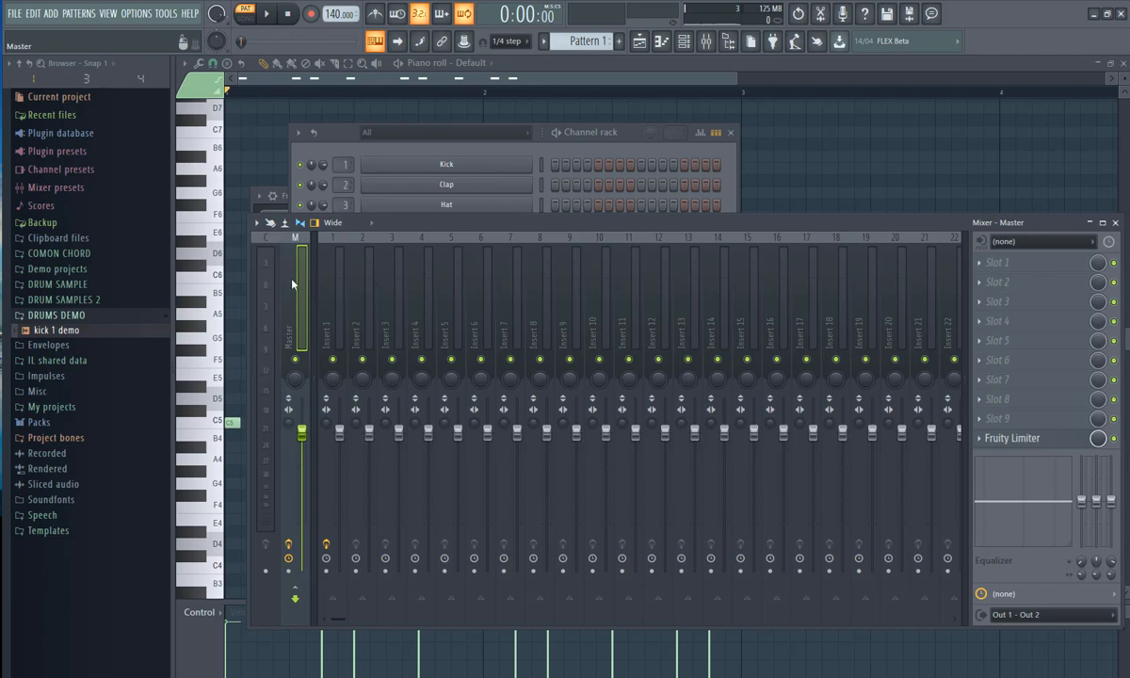
{"action": "left_click", "coordinate": [28, 150]}
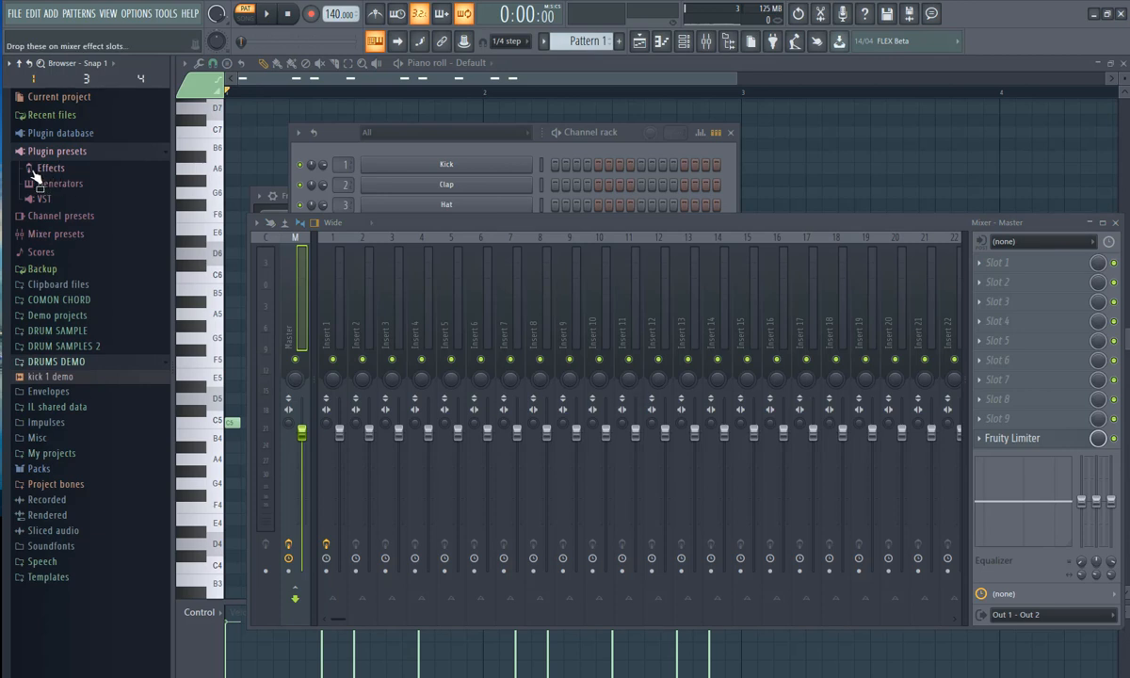
{"action": "left_click", "coordinate": [47, 168]}
{"action": "left_click", "coordinate": [49, 184]}
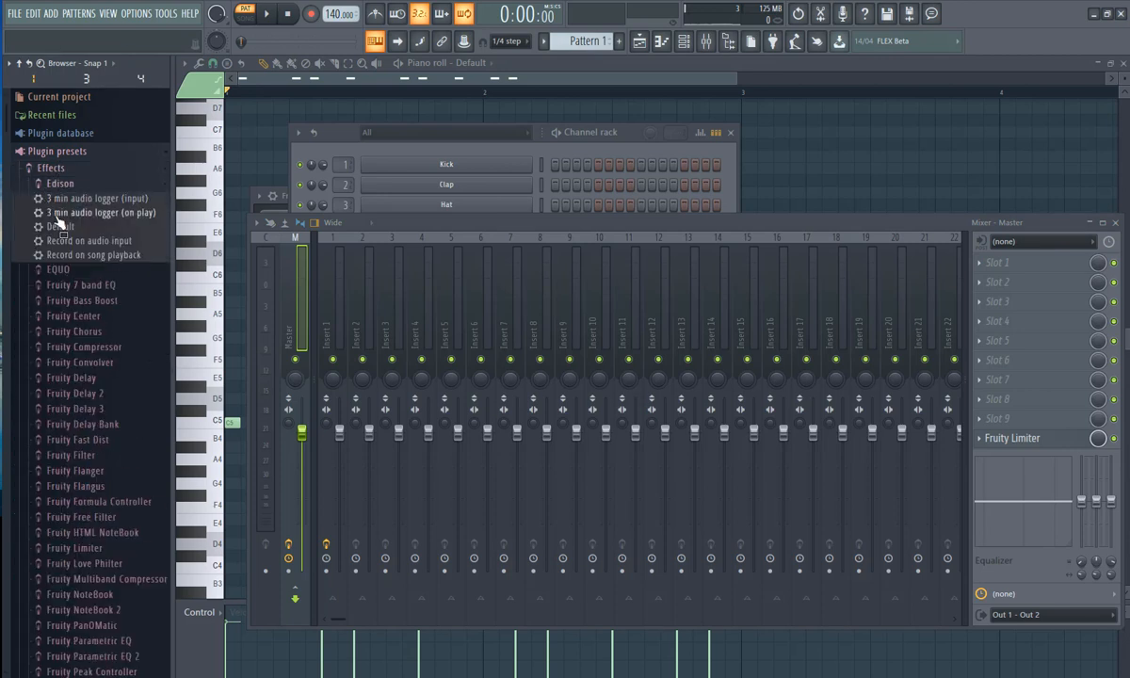
{"action": "left_click_drag", "start_coordinate": [83, 255], "coordinate": [986, 260]}
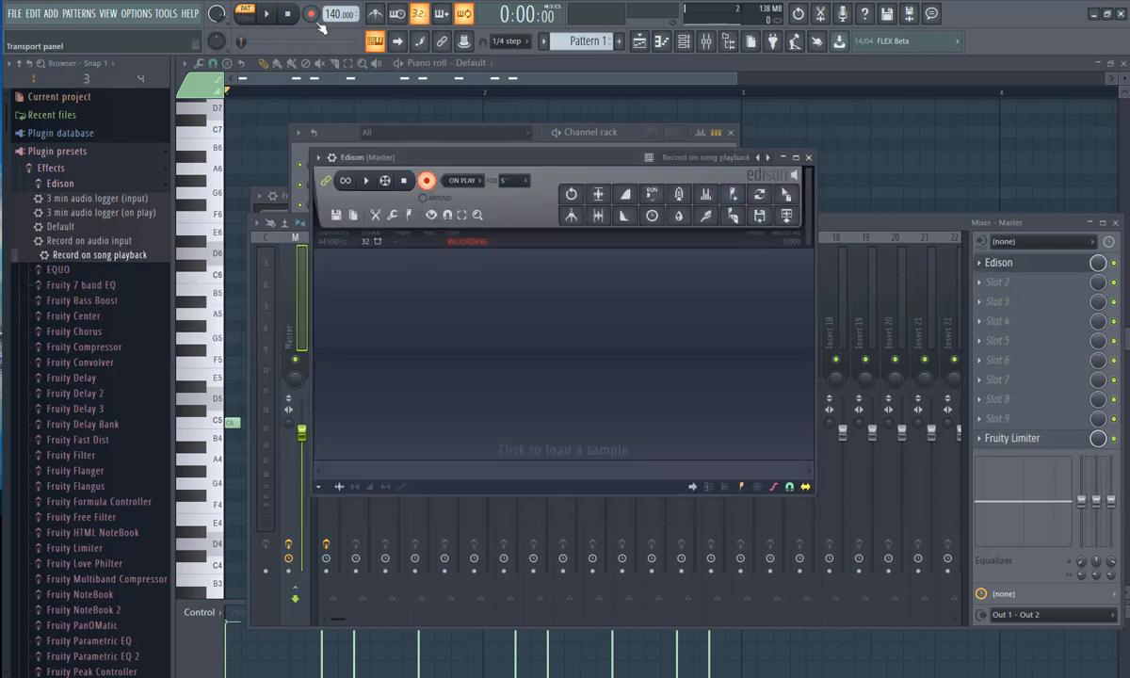
Record a short pass of the pattern into Edison, stopping both playback and recording after four hits
{"action": "left_click", "coordinate": [272, 15]}
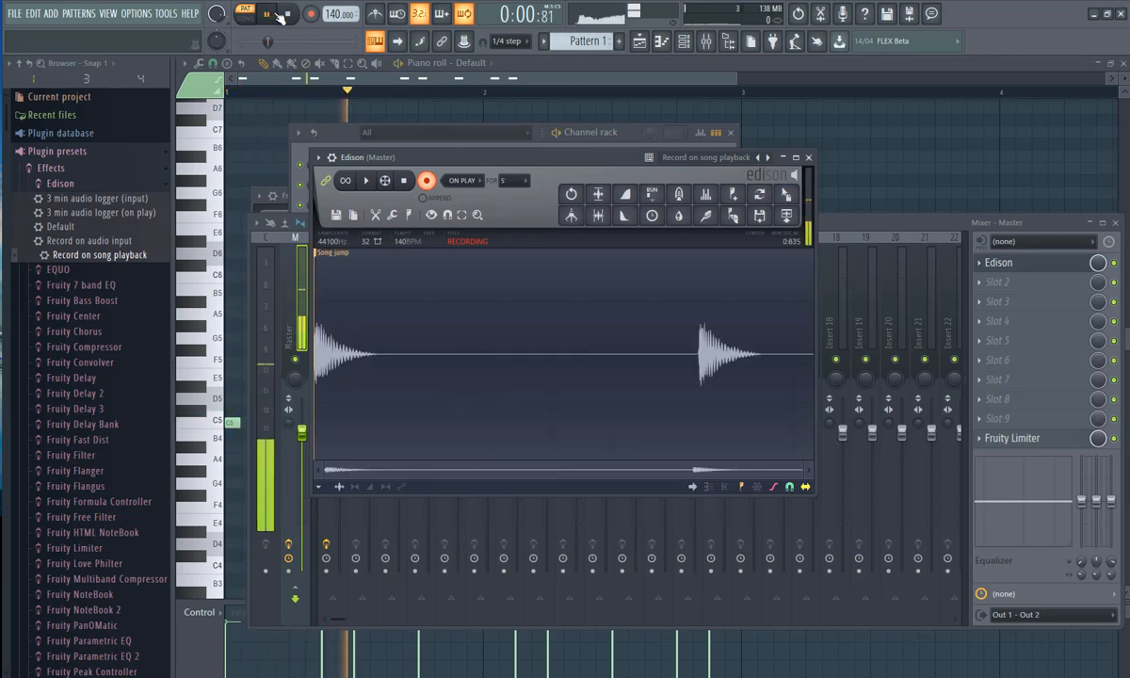
{"action": "left_click", "coordinate": [290, 16]}
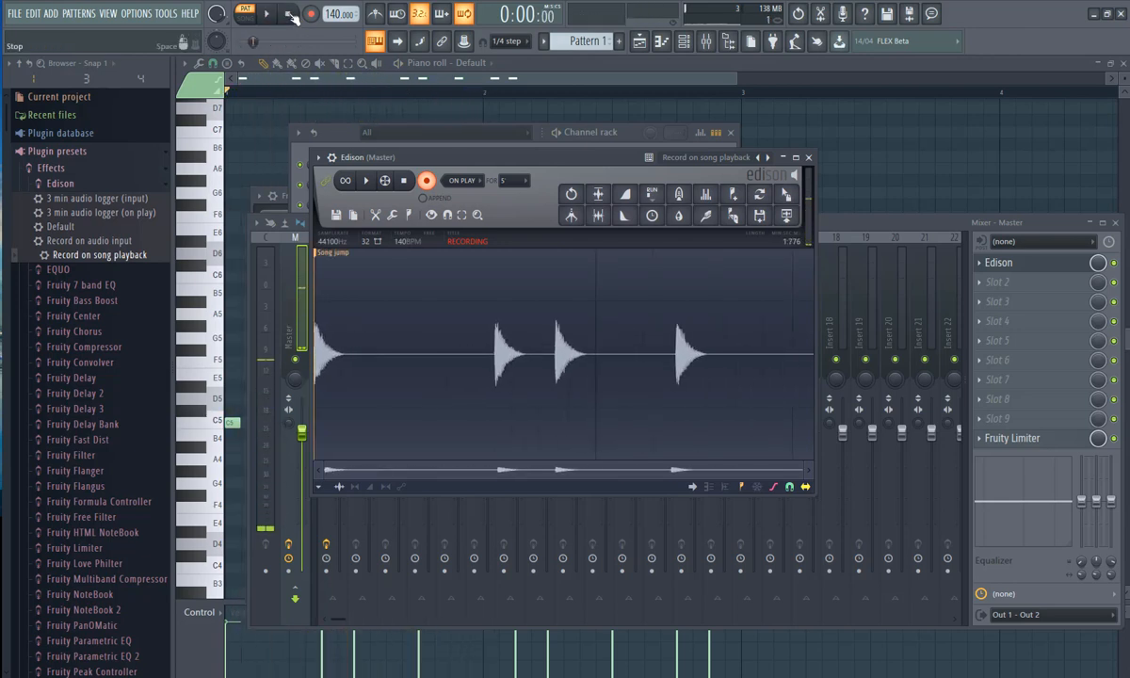
{"action": "left_click", "coordinate": [427, 181]}
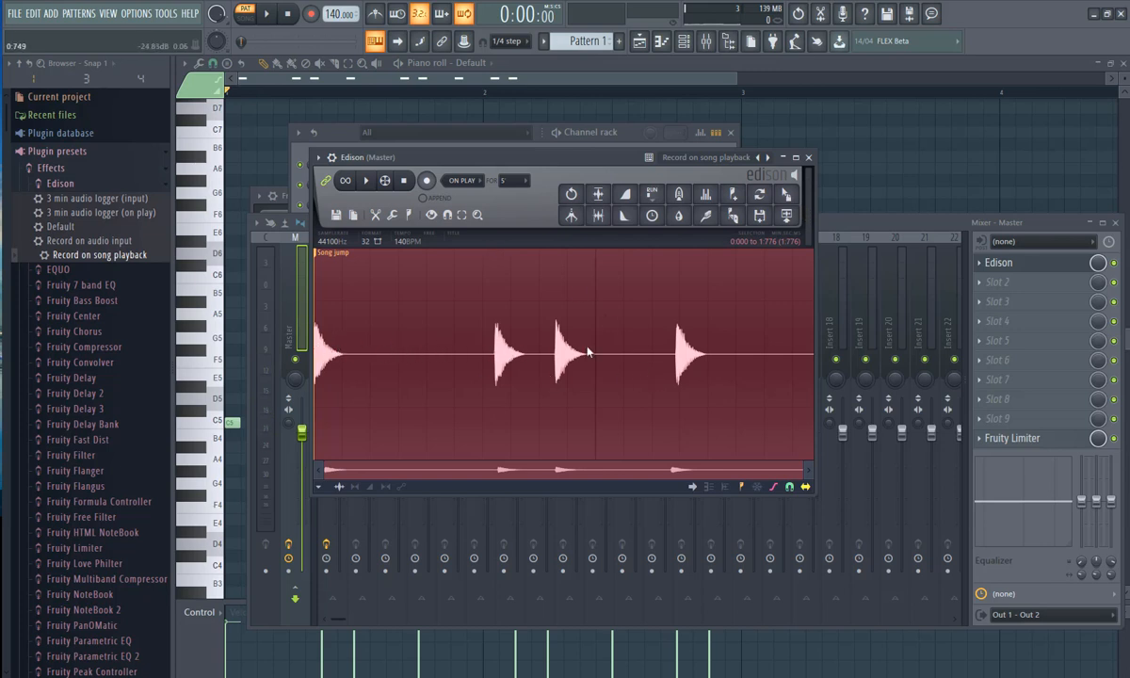
Delete the recording from 0:000 to about 1:148 so only the last hit is kept
{"action": "right_click", "coordinate": [806, 331]}
{"action": "left_click", "coordinate": [777, 314]}
{"action": "mouse_move", "coordinate": [605, 323]}
{"action": "left_mouse_down"}
{"action": "mouse_move", "coordinate": [433, 318]}
{"action": "mouse_move", "coordinate": [605, 344]}
{"action": "left_mouse_up"}
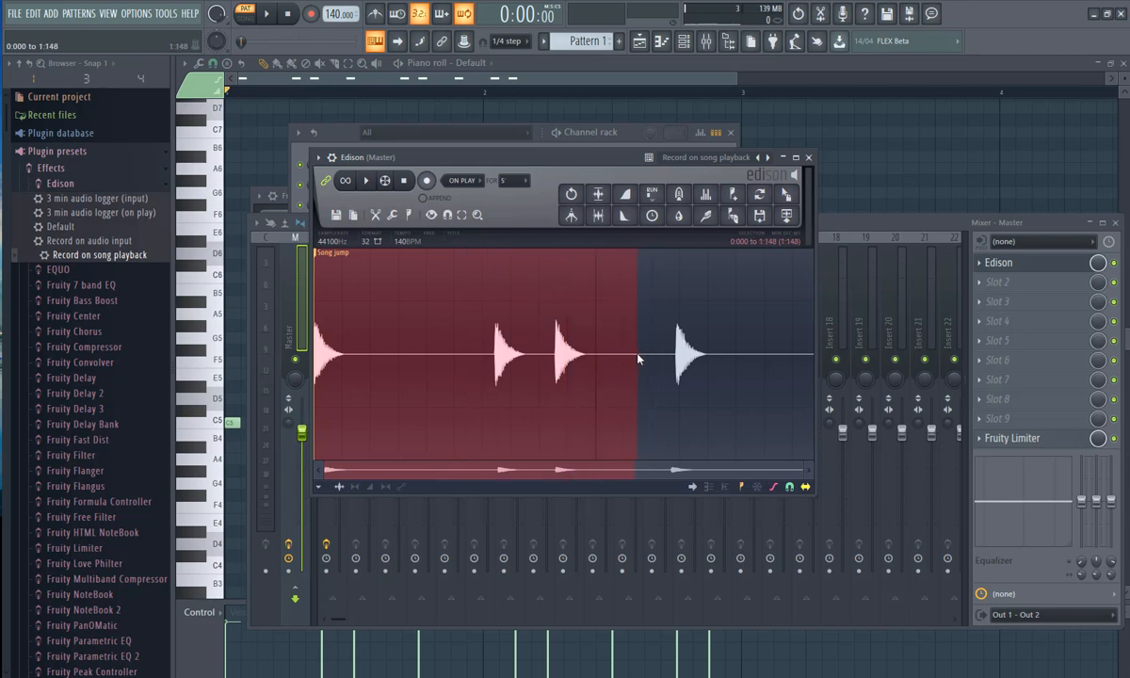
{"action": "key", "text": "Delete"}
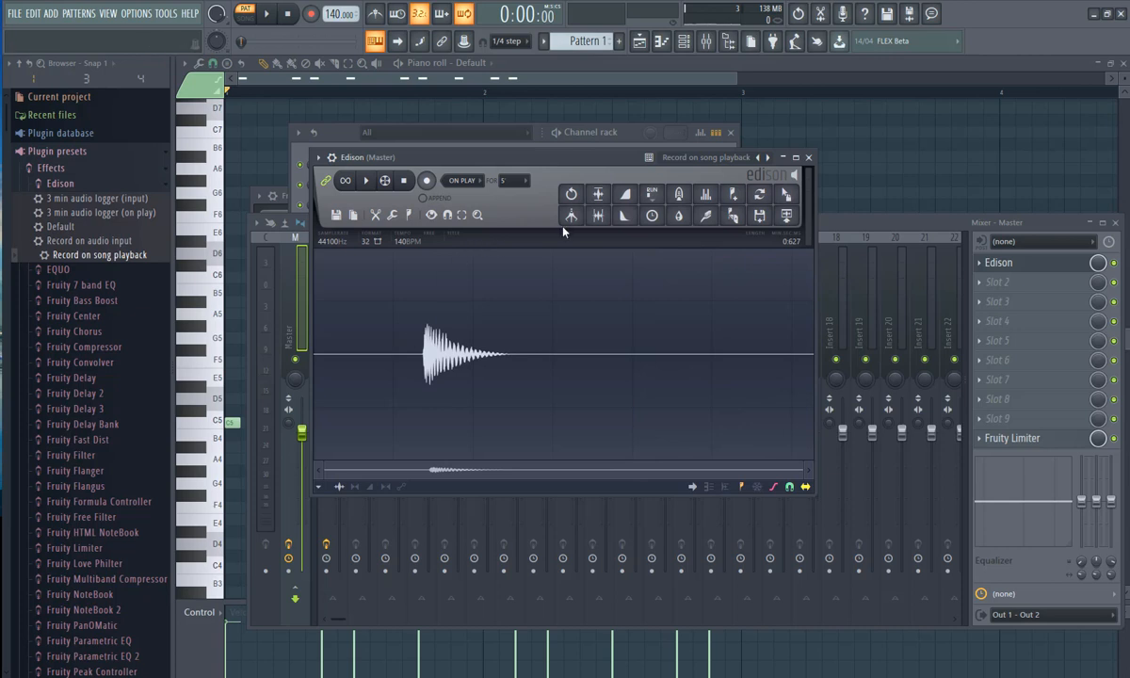
Trim the silence around the remaining hit, normalize it, and play it back
{"action": "left_click", "coordinate": [599, 216]}
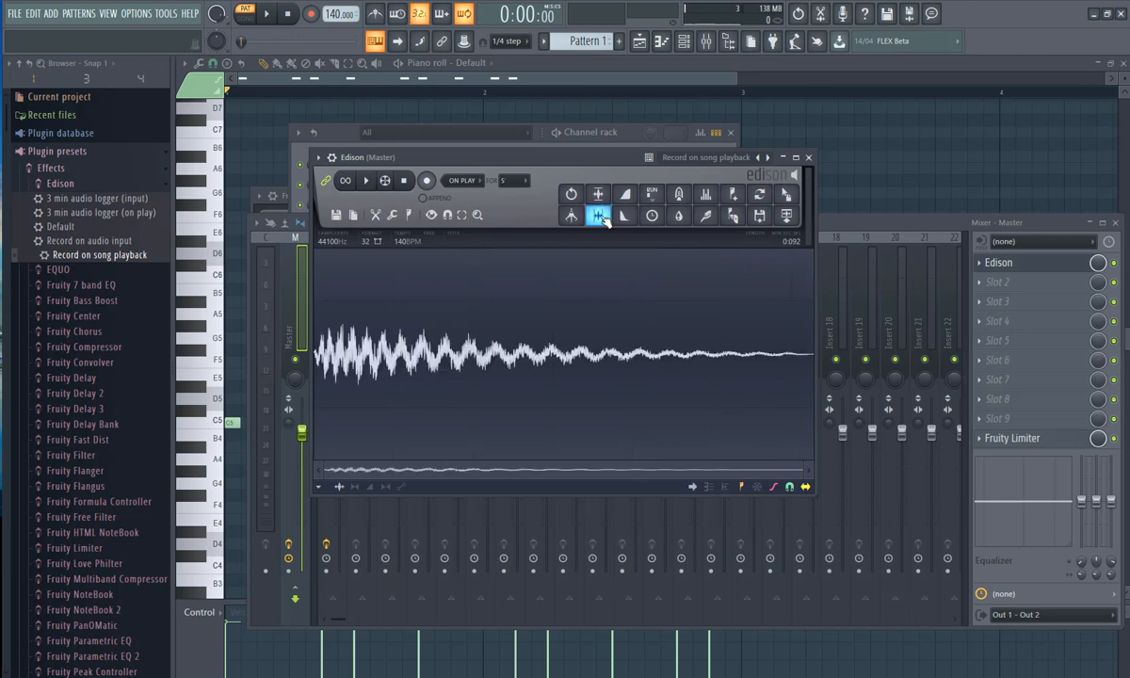
{"action": "left_click", "coordinate": [597, 194]}
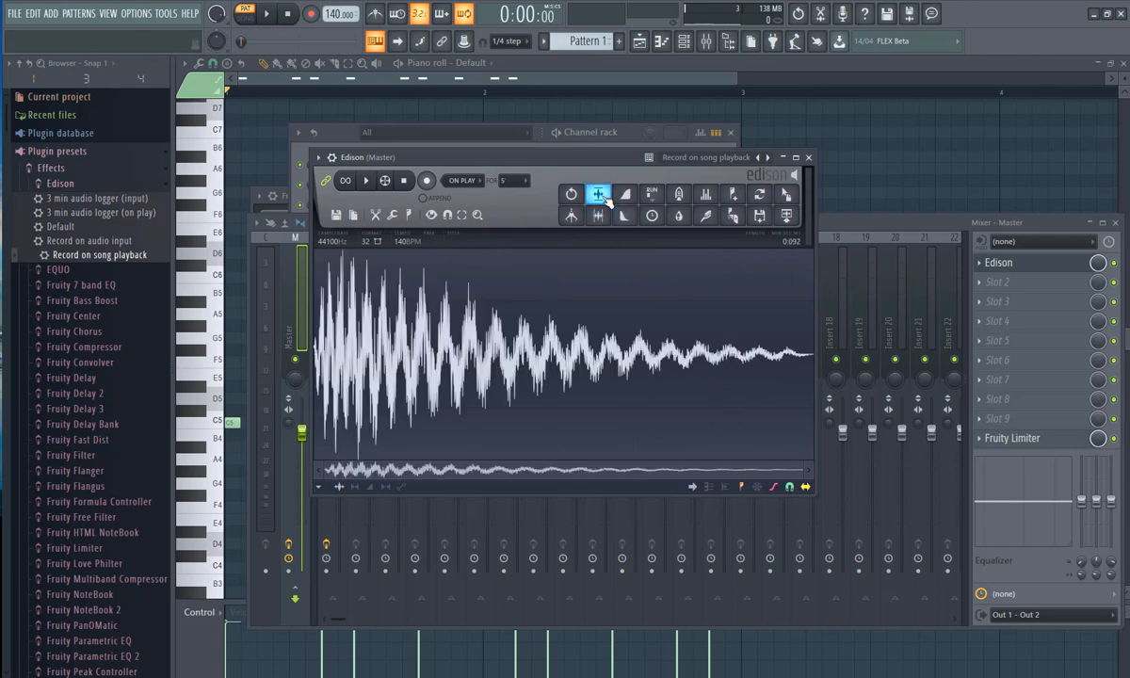
{"action": "left_click", "coordinate": [370, 183]}
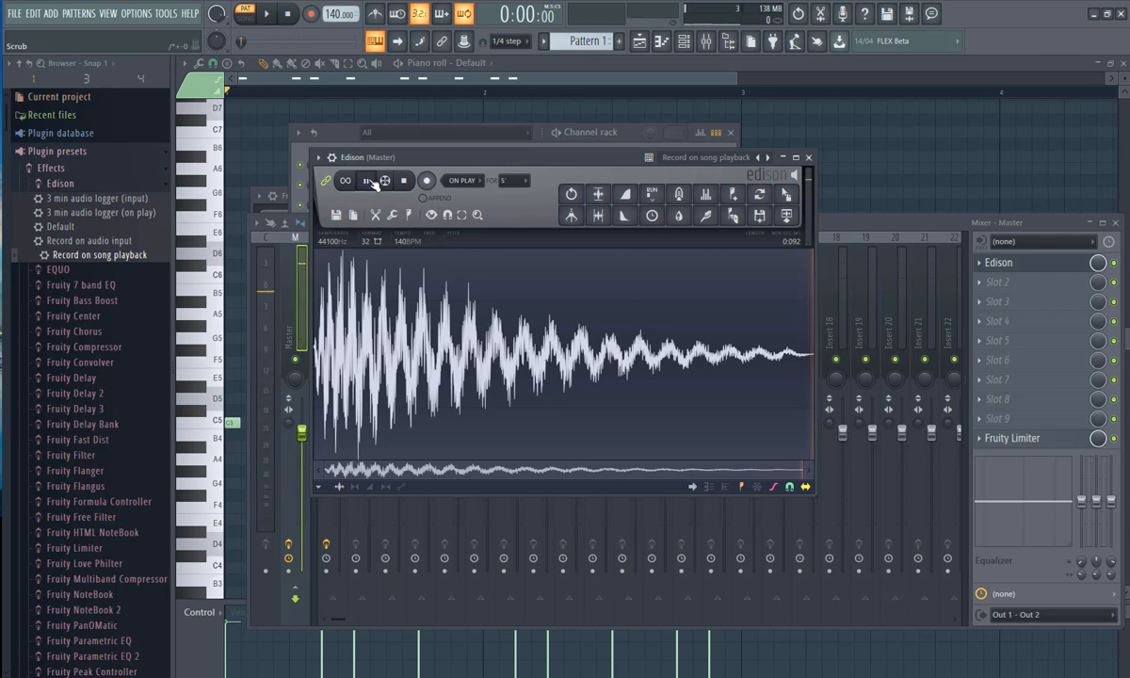
{"action": "left_click", "coordinate": [368, 181]}
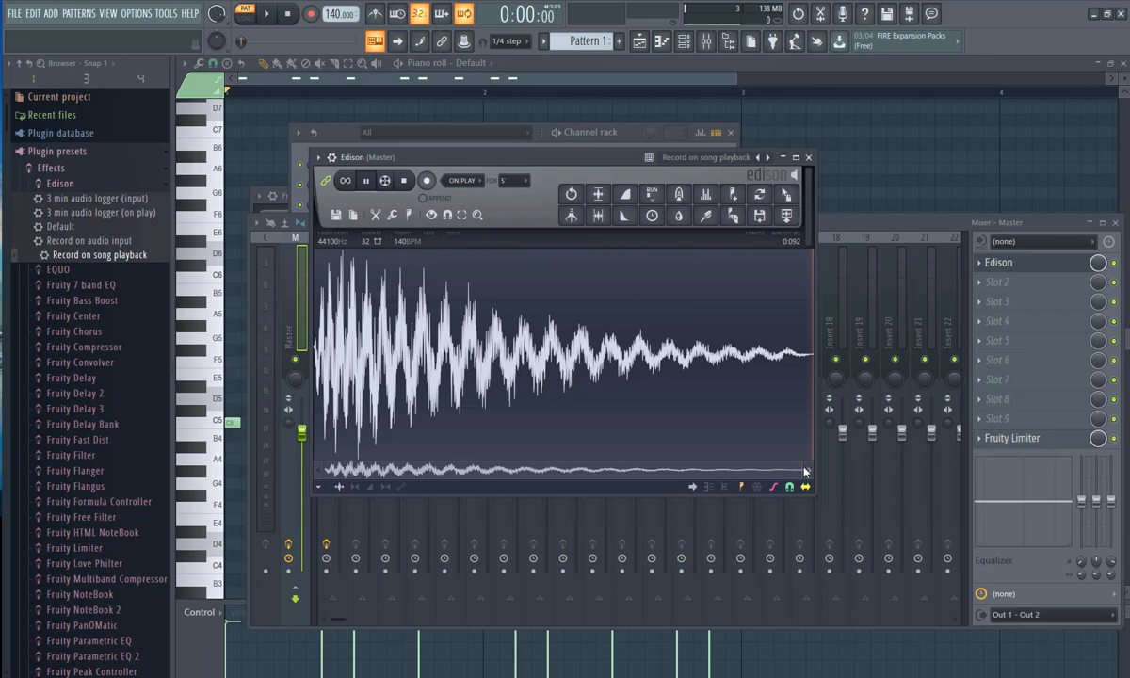
Apply a declick fade-out to the last few samples of the hit, and check its tail and playback
{"action": "left_click_drag", "start_coordinate": [801, 467], "coordinate": [237, 444]}
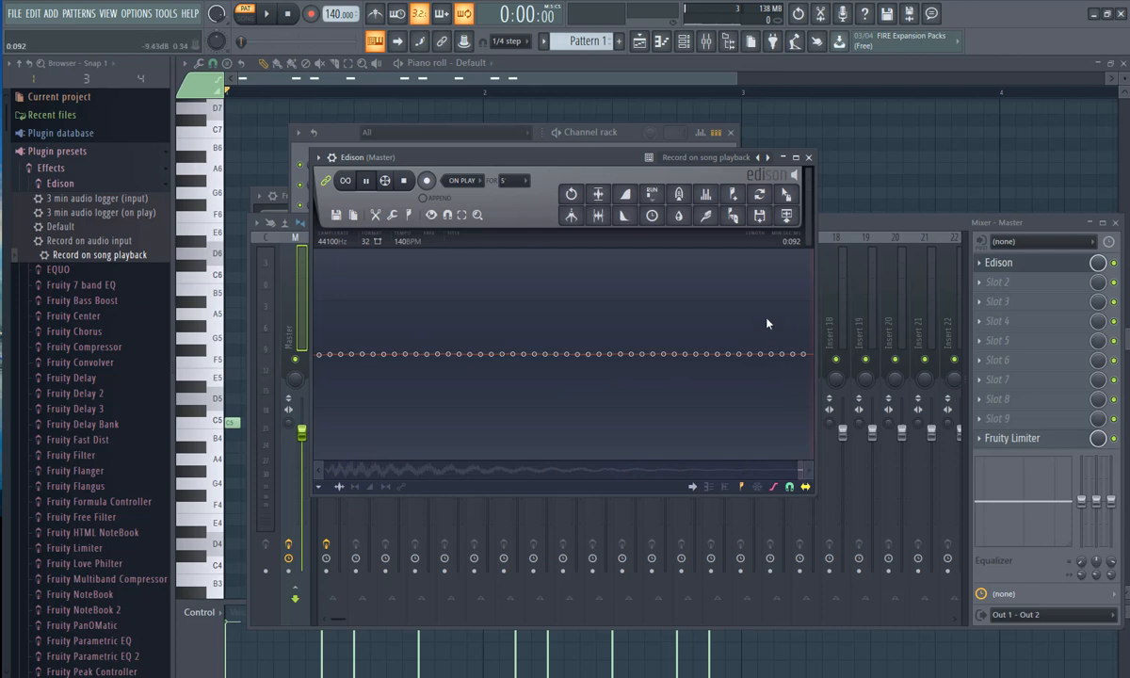
{"action": "left_click_drag", "start_coordinate": [767, 320], "coordinate": [862, 348]}
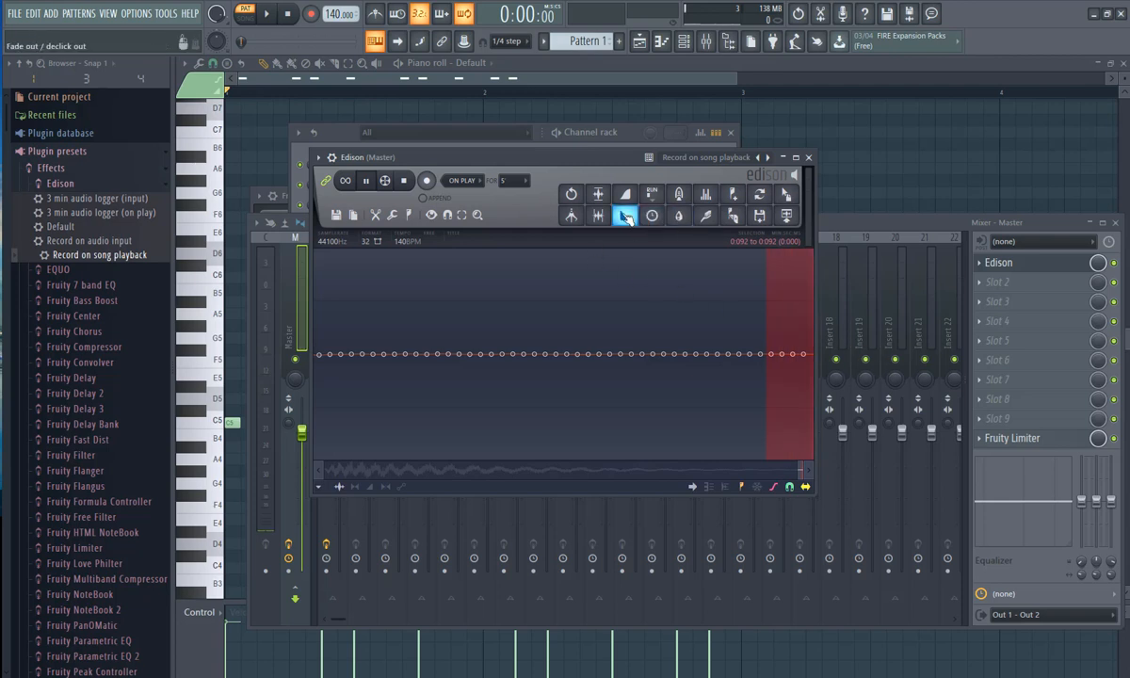
{"action": "left_click", "coordinate": [759, 403]}
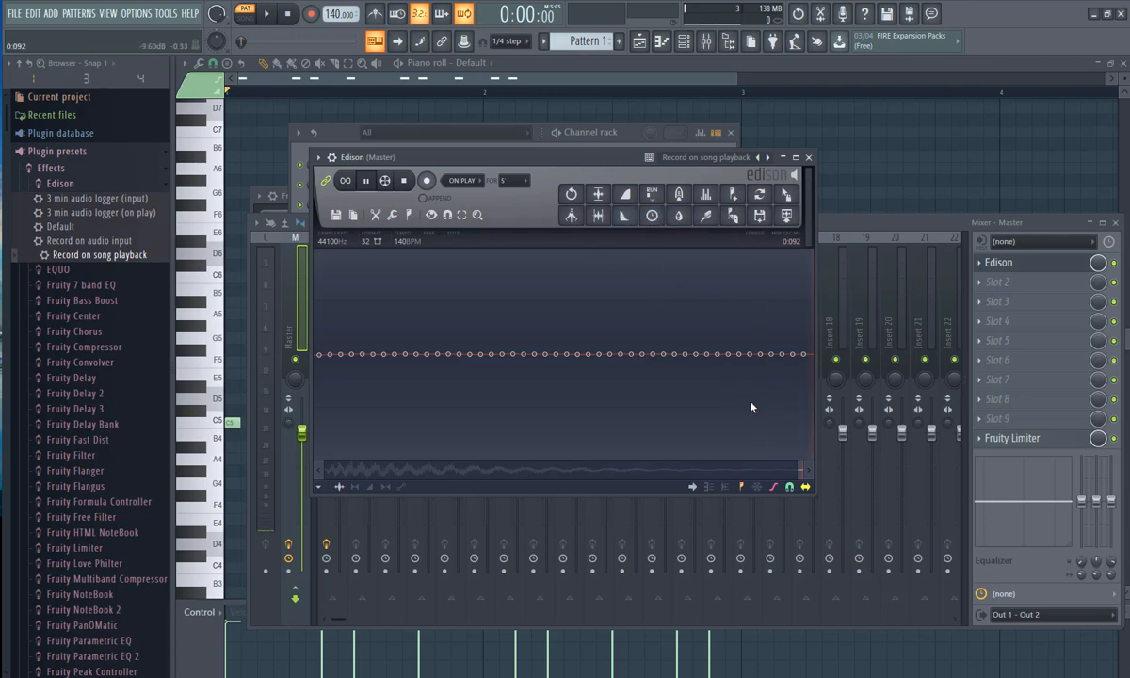
{"action": "left_click_drag", "start_coordinate": [798, 473], "coordinate": [183, 397]}
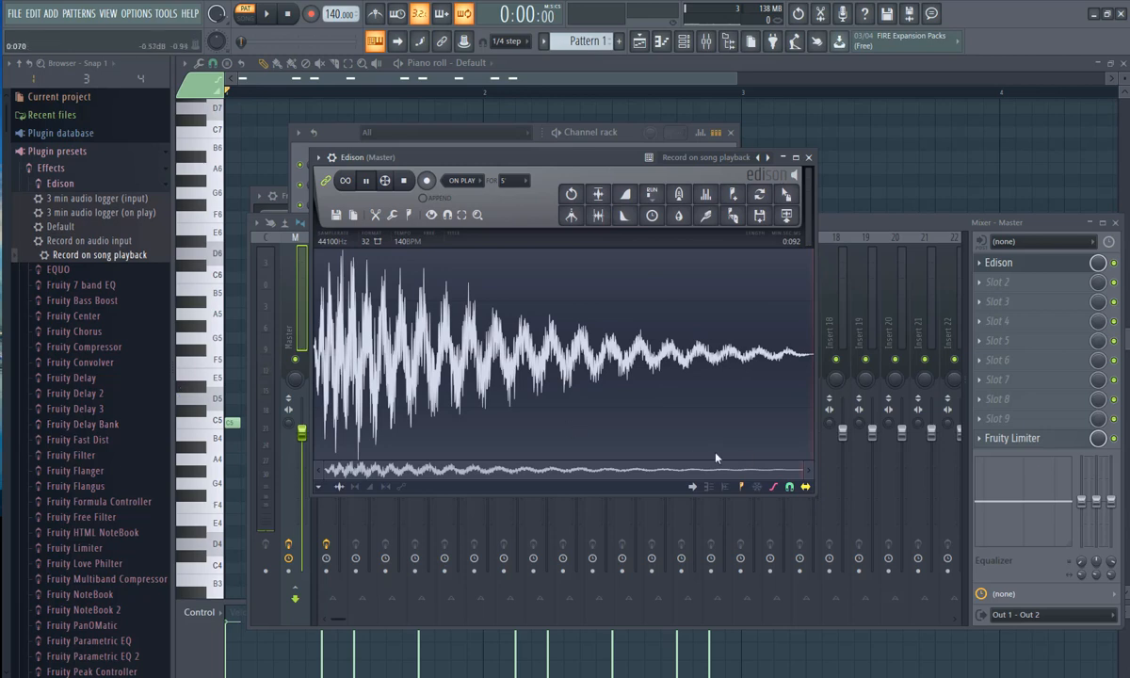
{"action": "left_click_drag", "start_coordinate": [800, 474], "coordinate": [156, 443]}
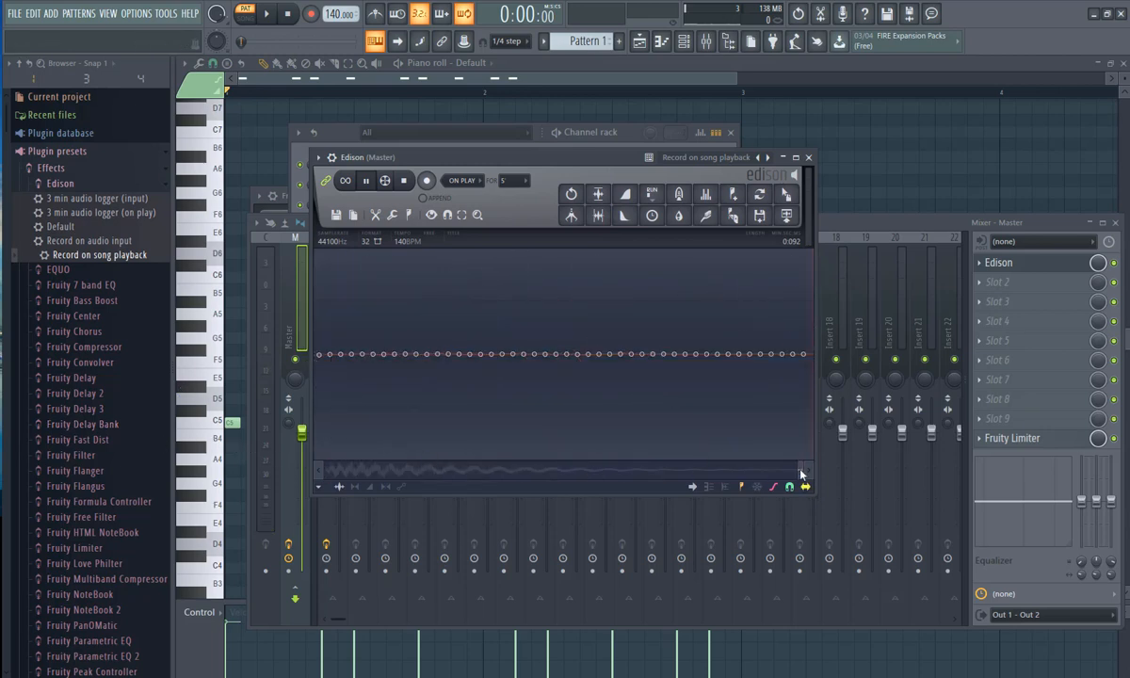
{"action": "left_click_drag", "start_coordinate": [800, 473], "coordinate": [302, 455]}
{"action": "left_click", "coordinate": [452, 318]}
{"action": "key", "text": "space"}
{"action": "left_click_drag", "start_coordinate": [797, 468], "coordinate": [210, 442]}
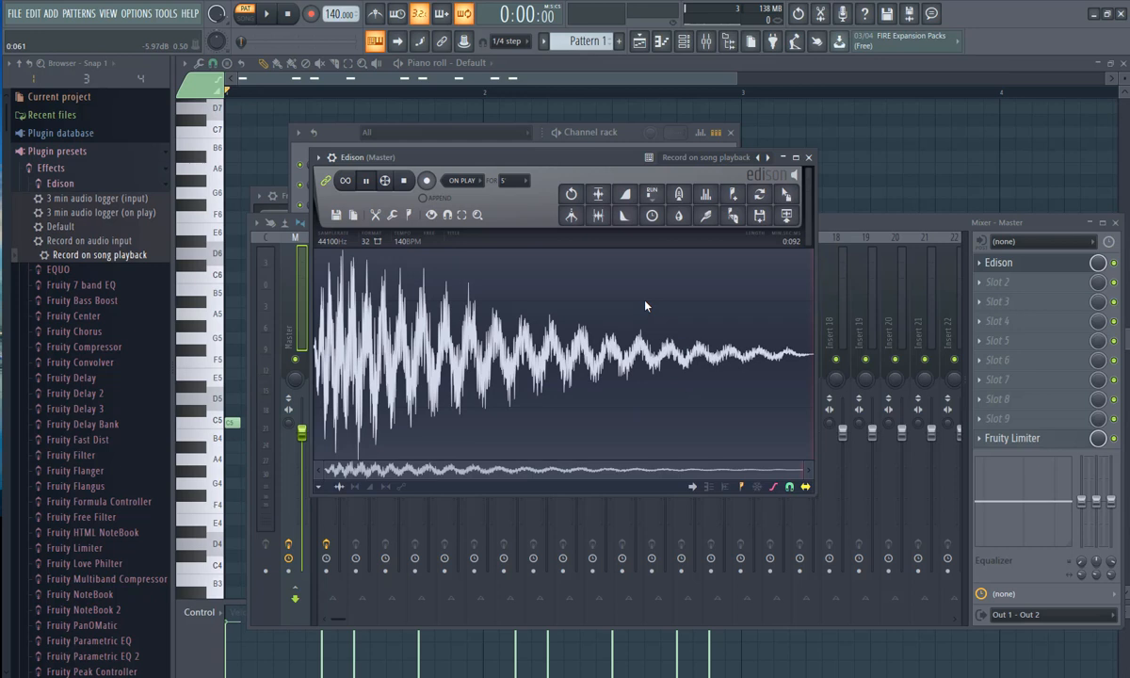
Select only the first few samples at the start of the hit, fade them in, and play back the whole sample
{"action": "key", "text": "ctrl+a"}
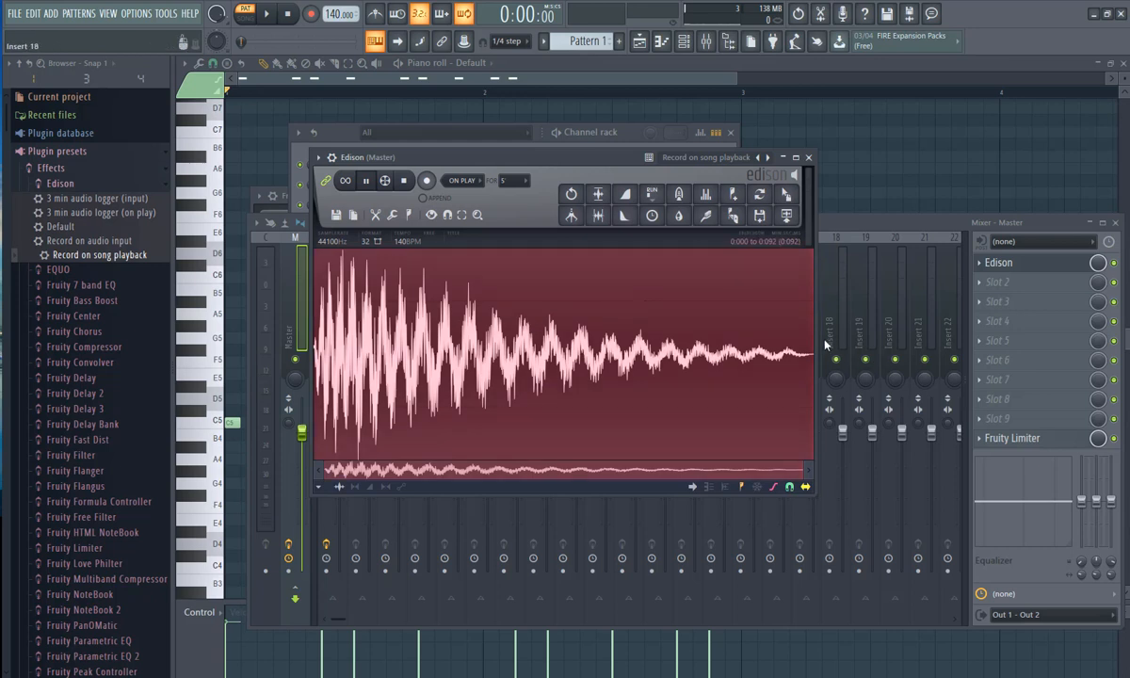
{"action": "left_click_drag", "start_coordinate": [759, 311], "coordinate": [339, 388]}
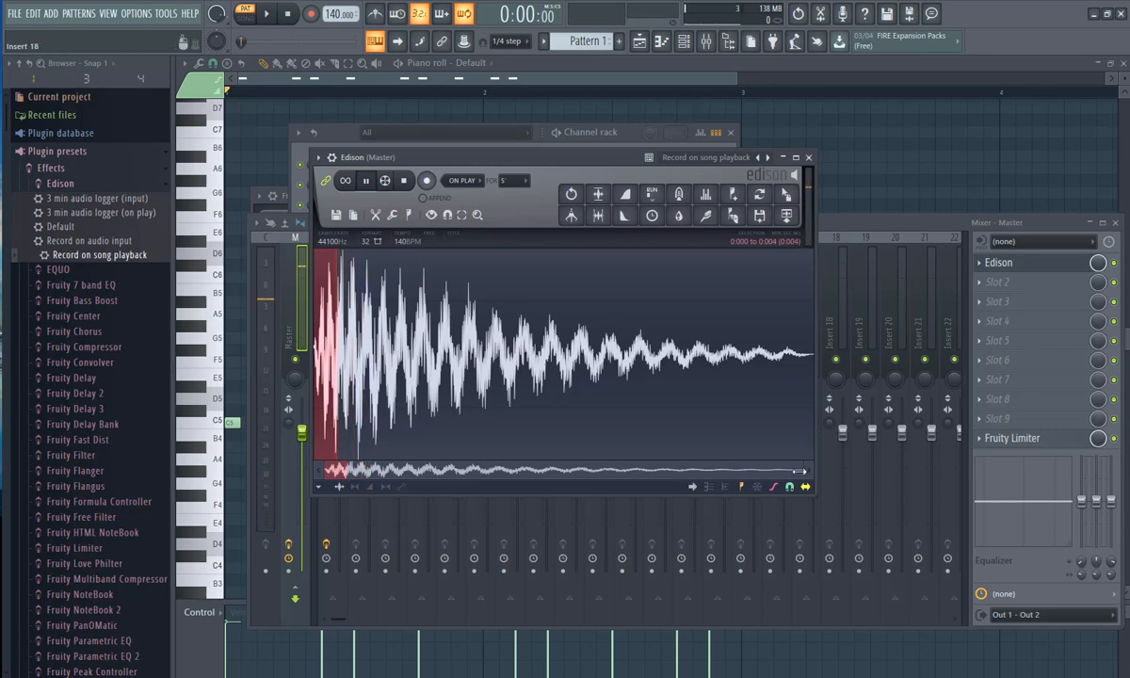
{"action": "left_click_drag", "start_coordinate": [798, 475], "coordinate": [346, 456]}
{"action": "scroll", "coordinate": [686, 329], "scroll_direction": "up", "scroll_amount": 1}
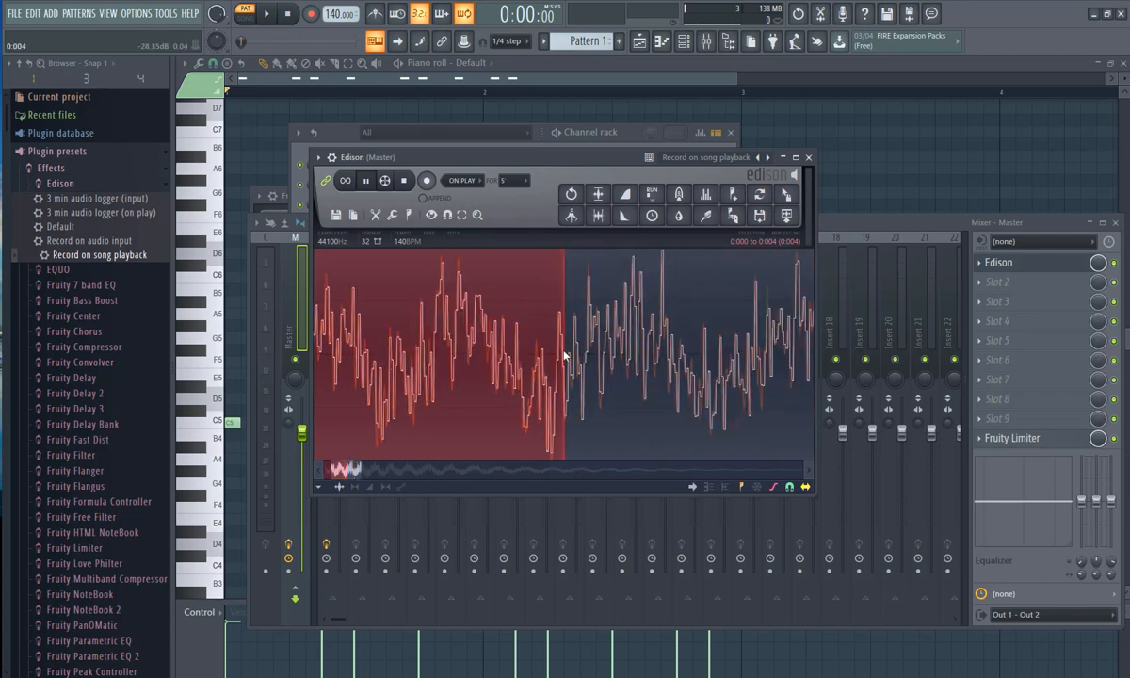
{"action": "left_click_drag", "start_coordinate": [563, 351], "coordinate": [330, 362]}
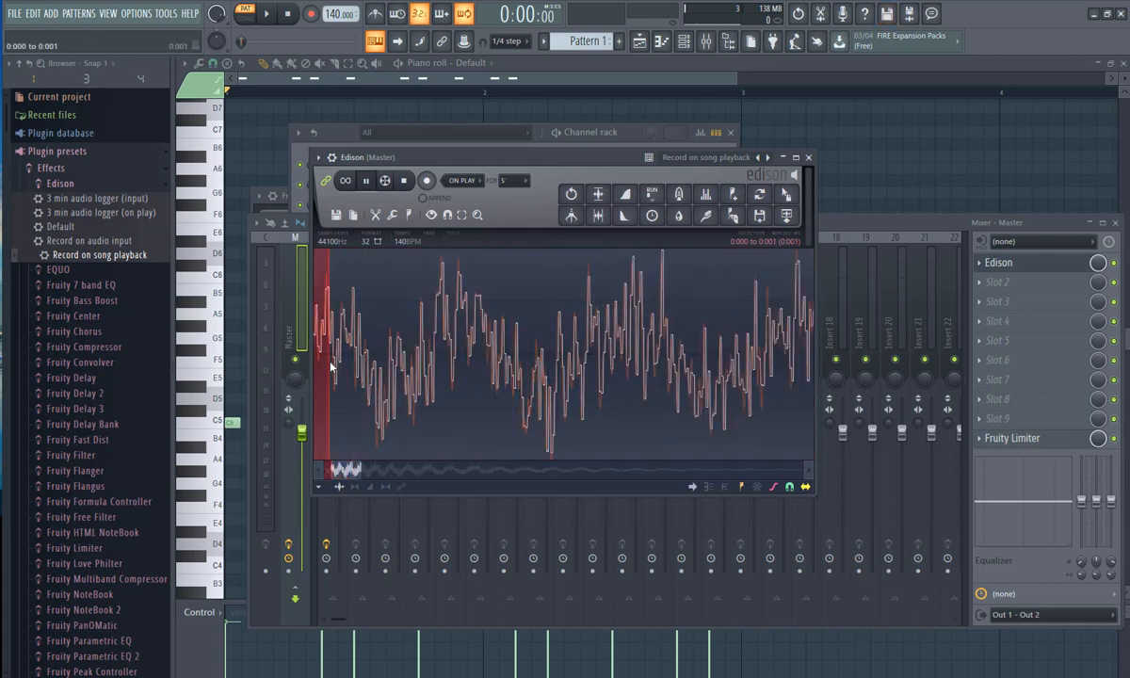
{"action": "scroll", "coordinate": [331, 362], "scroll_direction": "up", "scroll_amount": 1}
{"action": "left_click_drag", "start_coordinate": [350, 468], "coordinate": [337, 468]}
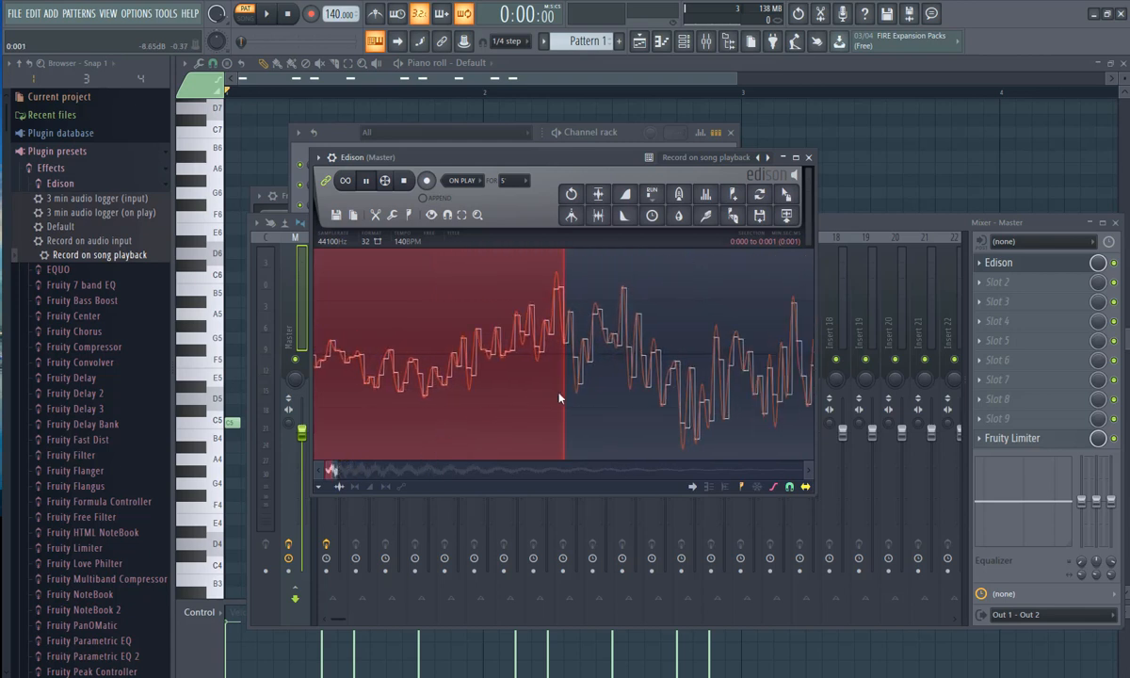
{"action": "left_click_drag", "start_coordinate": [563, 401], "coordinate": [335, 397]}
{"action": "scroll", "coordinate": [336, 393], "scroll_direction": "up", "scroll_amount": 1}
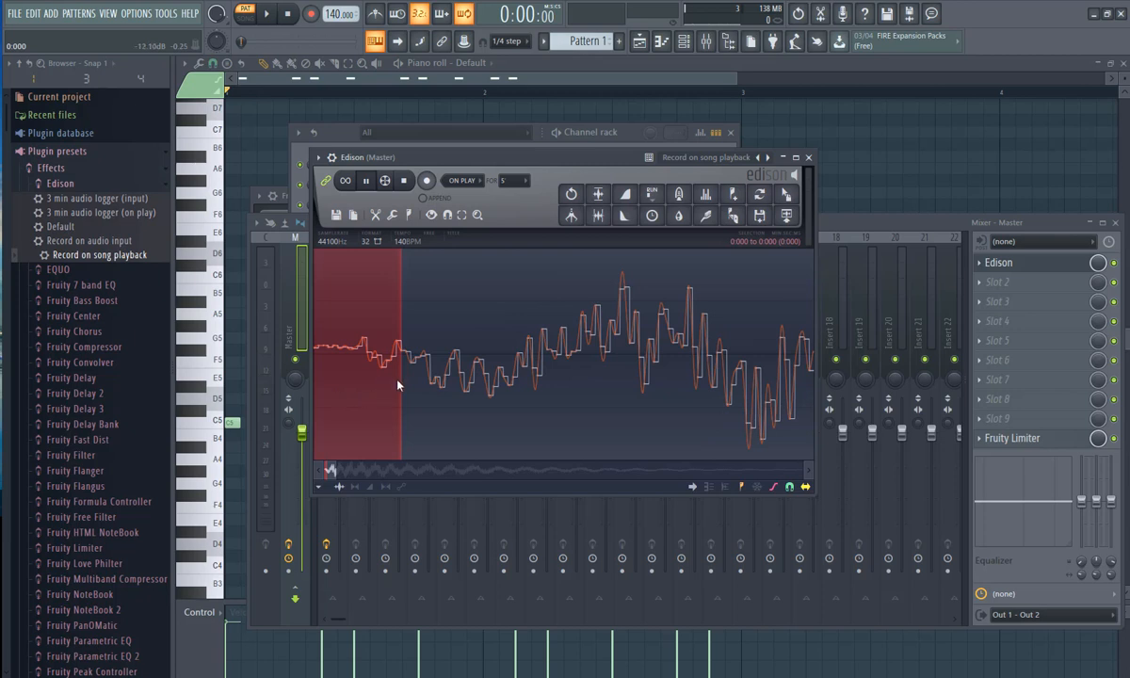
{"action": "left_click_drag", "start_coordinate": [397, 379], "coordinate": [369, 387]}
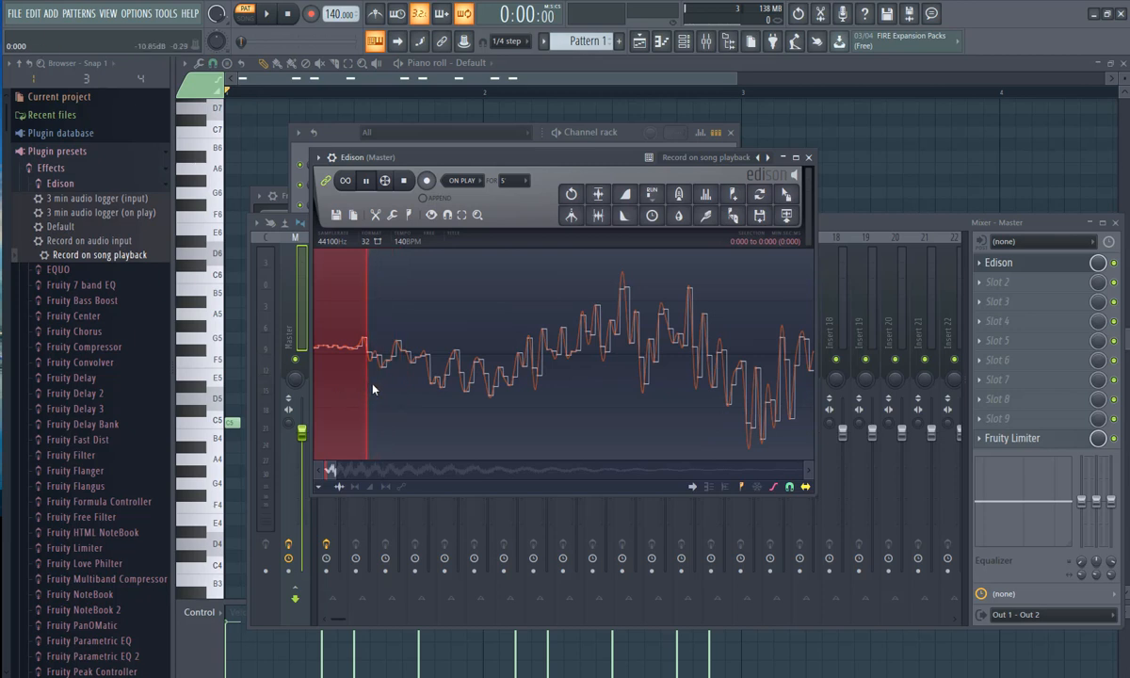
{"action": "left_click", "coordinate": [625, 196]}
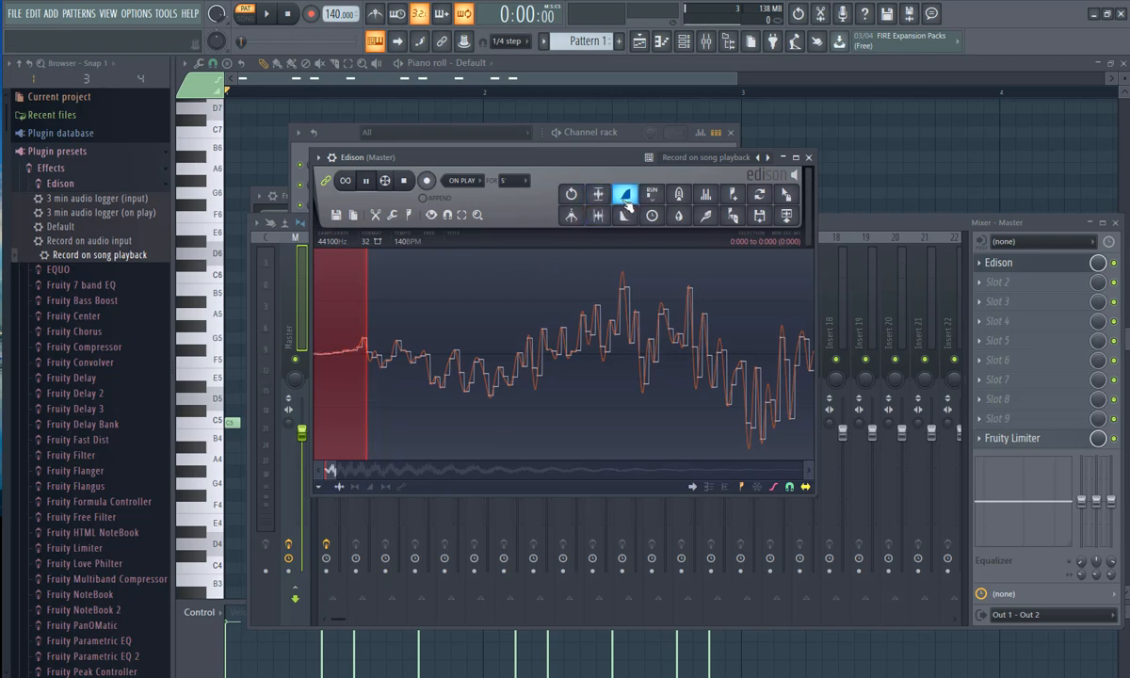
{"action": "left_click_drag", "start_coordinate": [335, 470], "coordinate": [807, 475]}
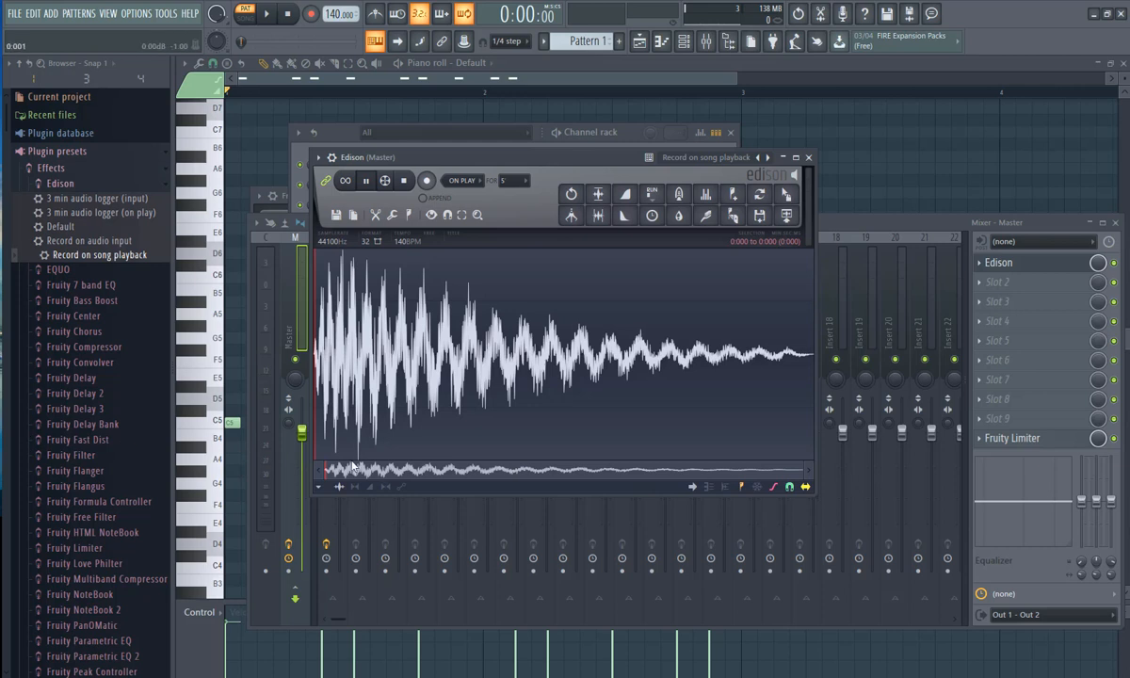
{"action": "right_click", "coordinate": [332, 415]}
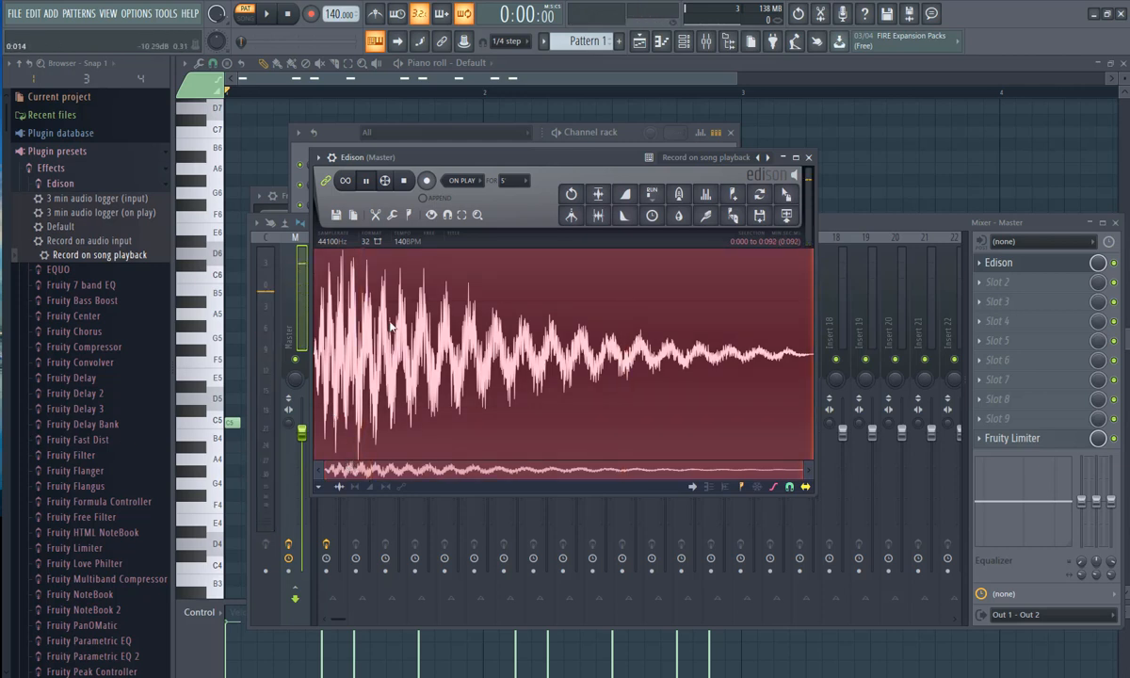
Save the sample as a Microsoft wave file named "snare 1" in Edison's DRUMZ DEMO samples folder
{"action": "left_click", "coordinate": [337, 219]}
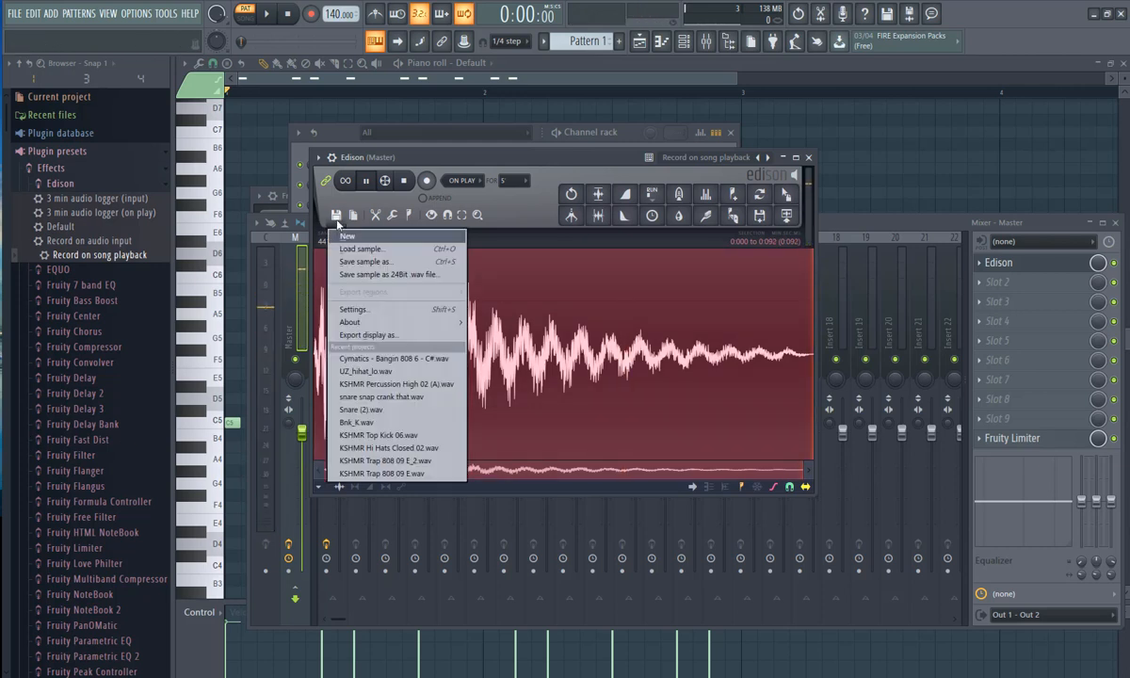
{"action": "left_click", "coordinate": [359, 264]}
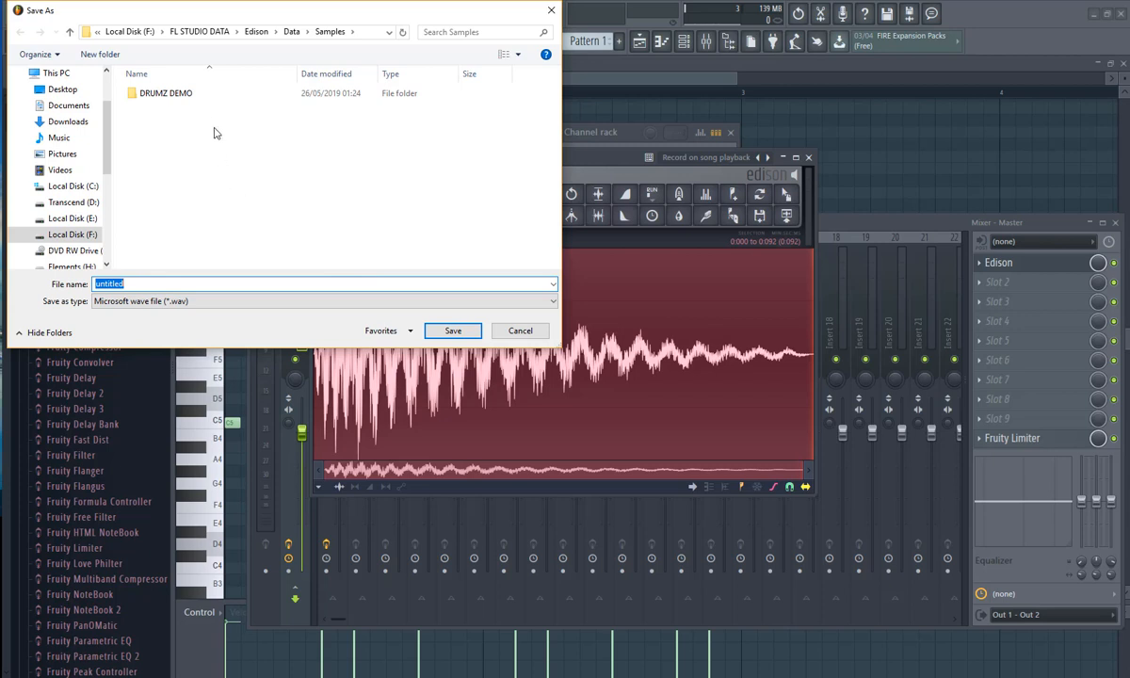
{"action": "double_click", "coordinate": [200, 95]}
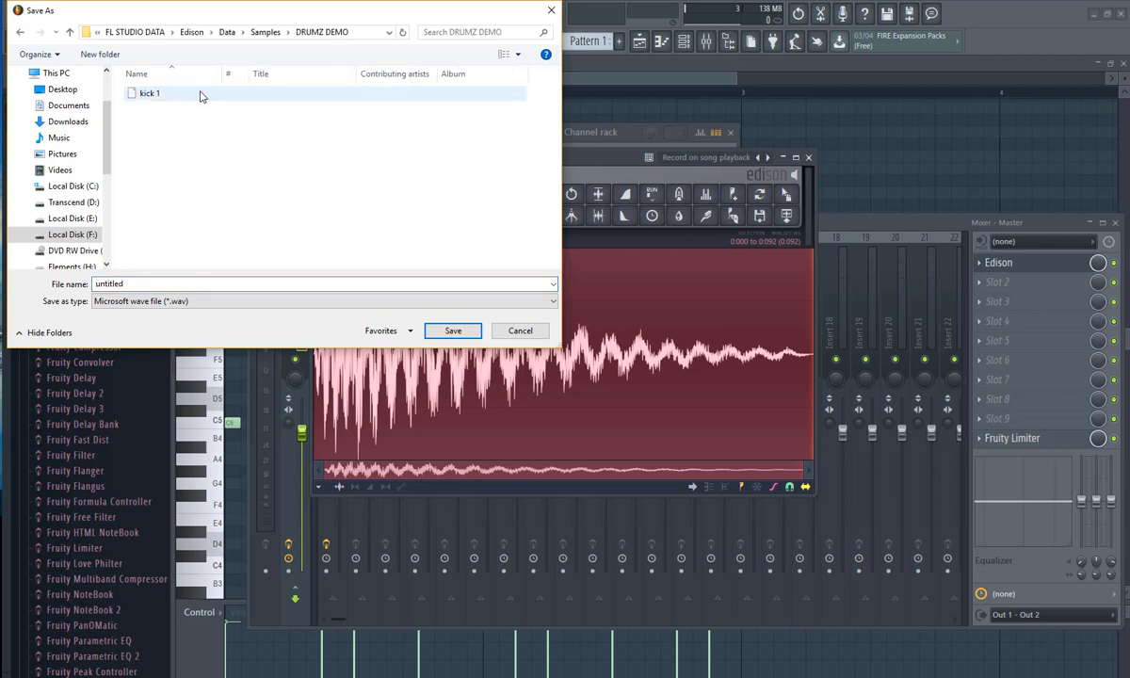
{"action": "double_click", "coordinate": [150, 283]}
{"action": "type", "text": "s"}
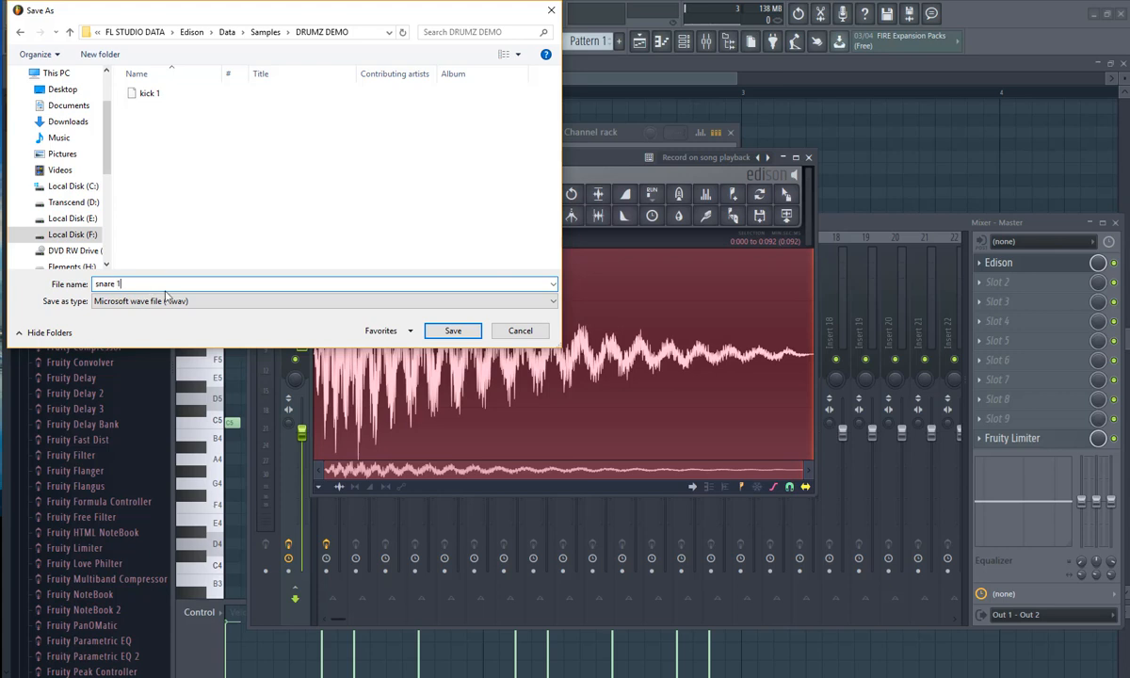
{"action": "type", "text": "nare 1"}
{"action": "left_click", "coordinate": [440, 322]}
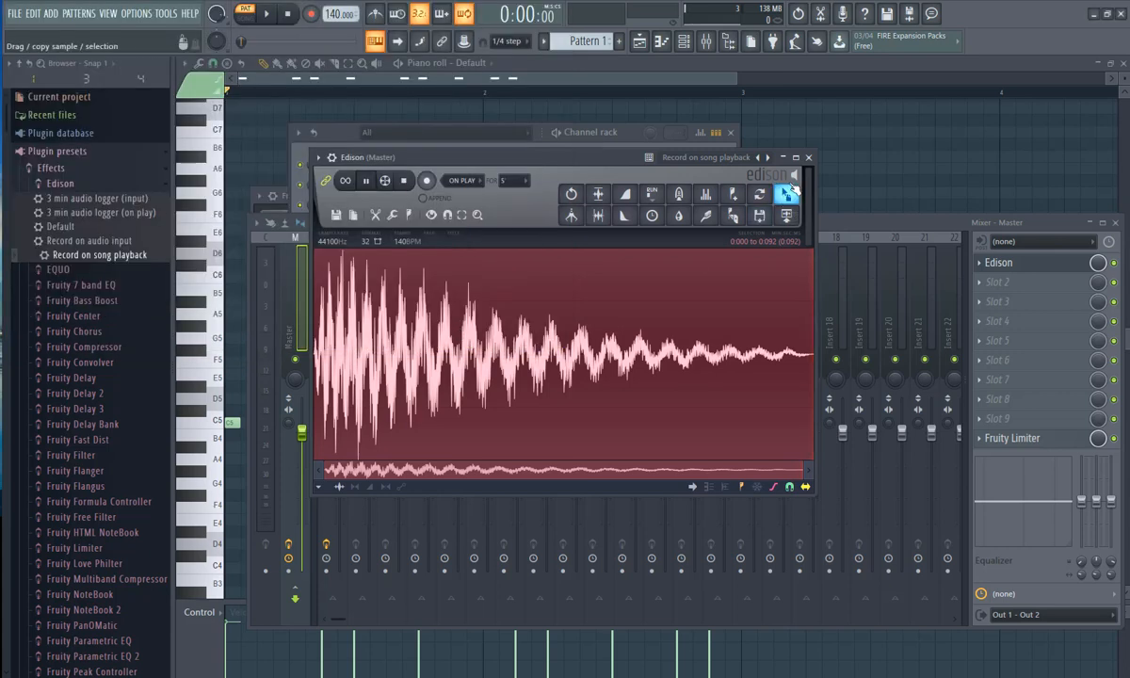
Close the Edison, channel rack and Fruity Parametric EQ 2 windows, and bring the channel rack back
{"action": "left_click", "coordinate": [808, 158]}
{"action": "left_click", "coordinate": [730, 132]}
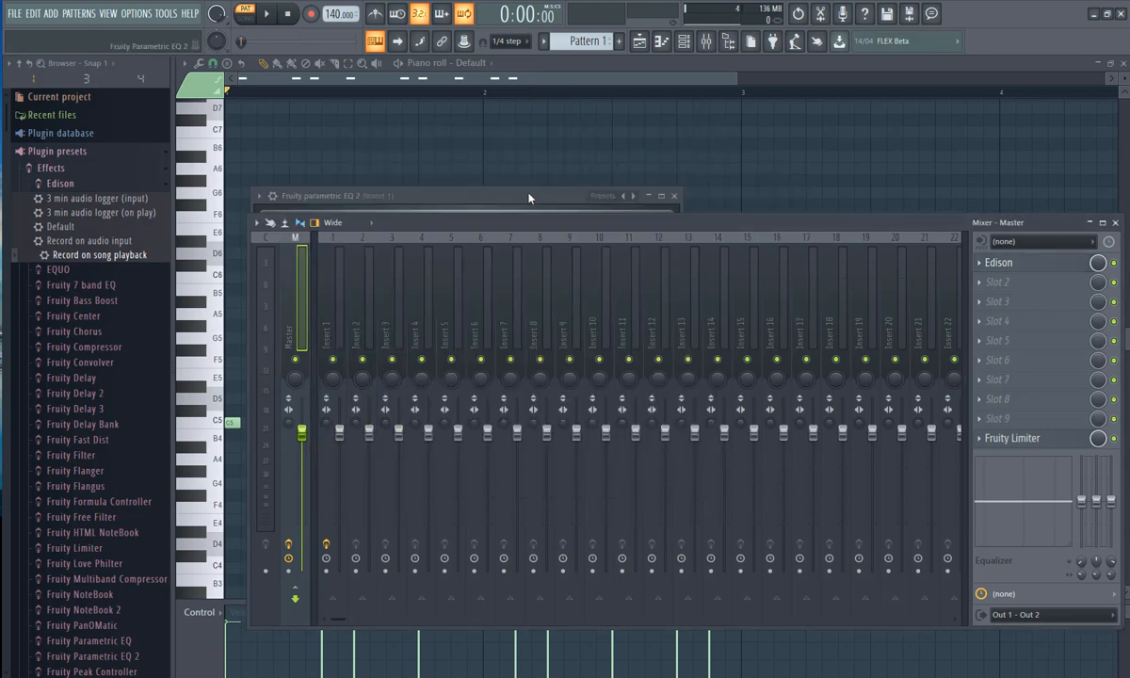
{"action": "left_click", "coordinate": [580, 196]}
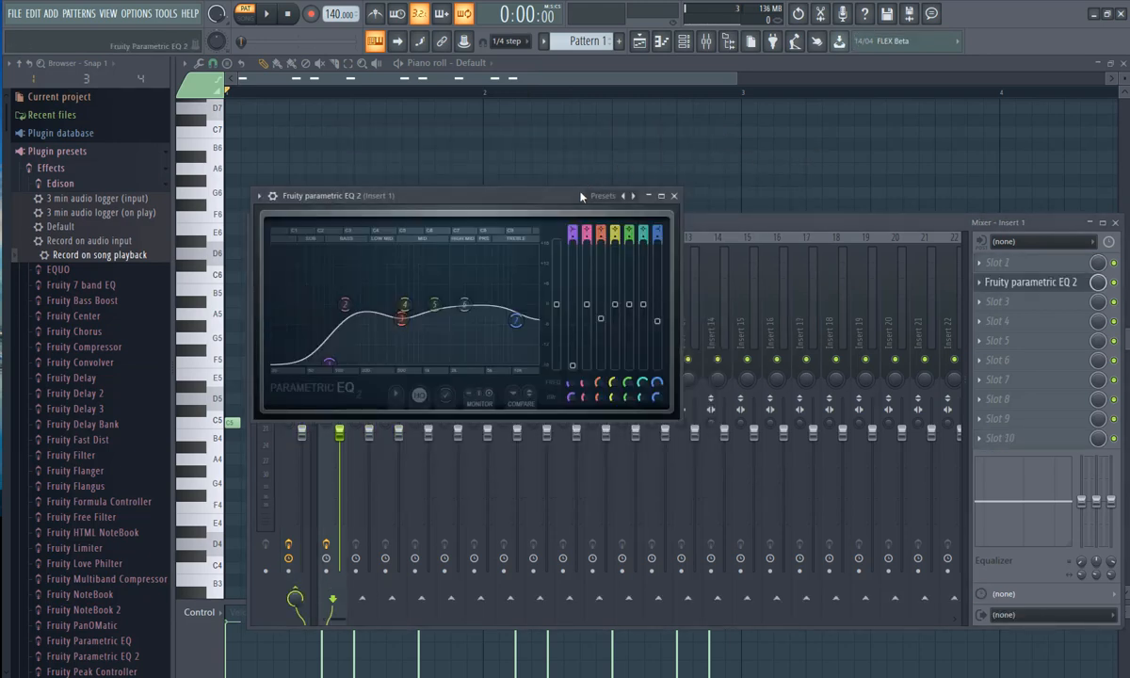
{"action": "left_click", "coordinate": [673, 196]}
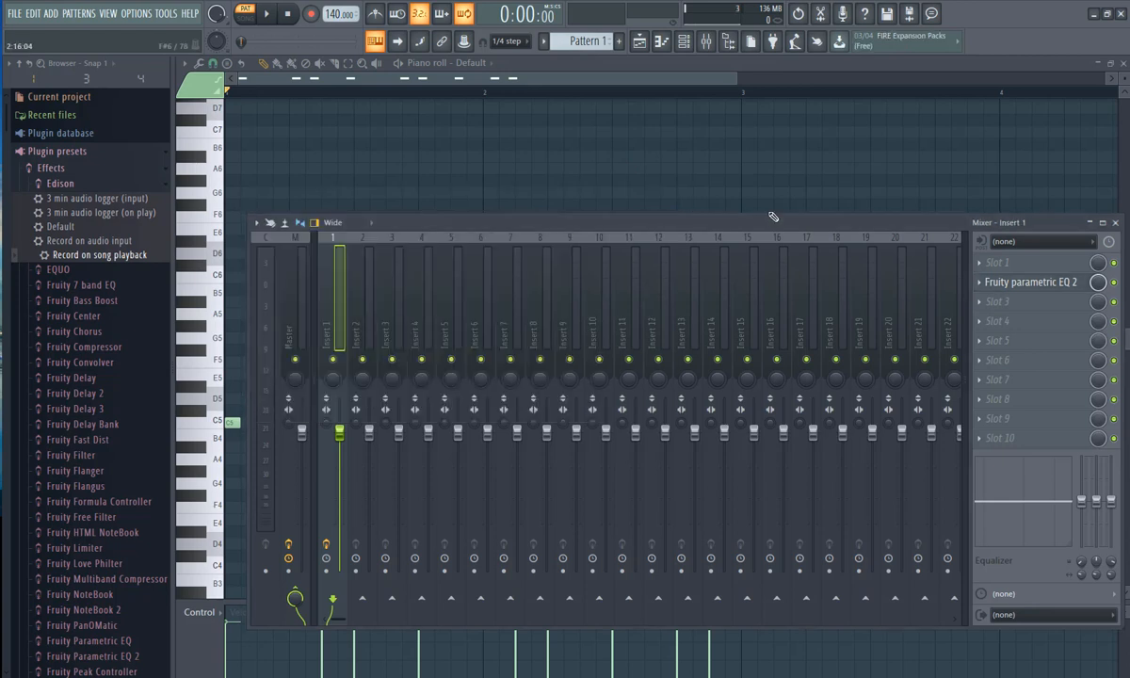
{"action": "left_click", "coordinate": [684, 41]}
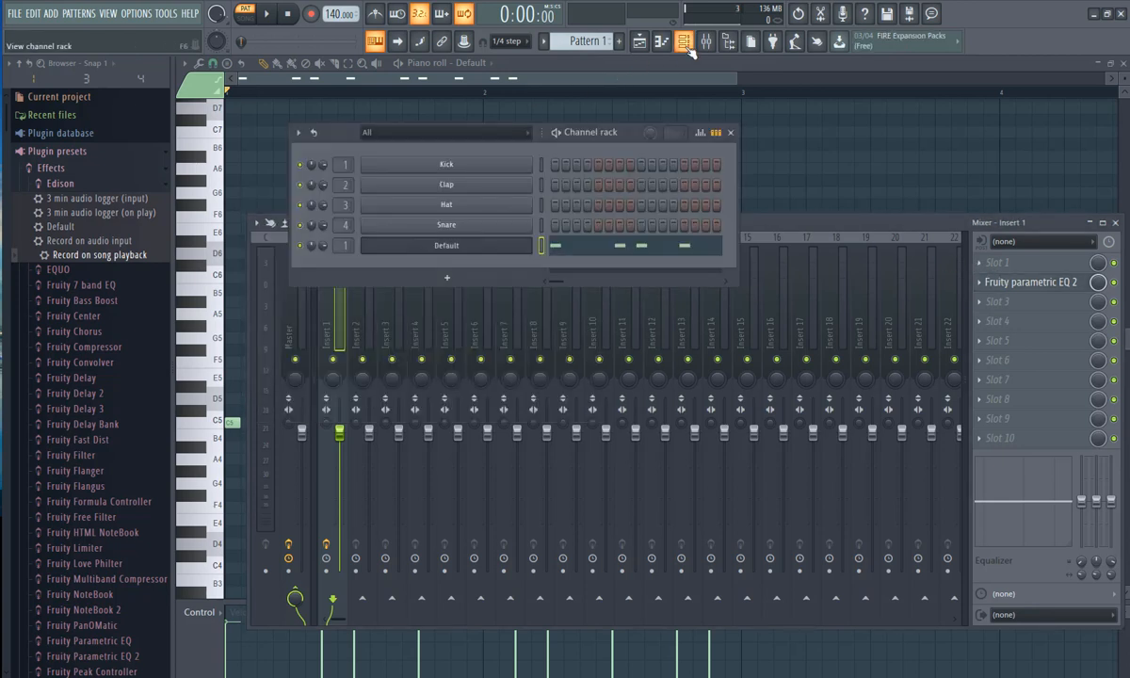
Collapse the plugin presets in the browser and look for the saved snare in the DRUMS DEMO folder
{"action": "left_click", "coordinate": [27, 153]}
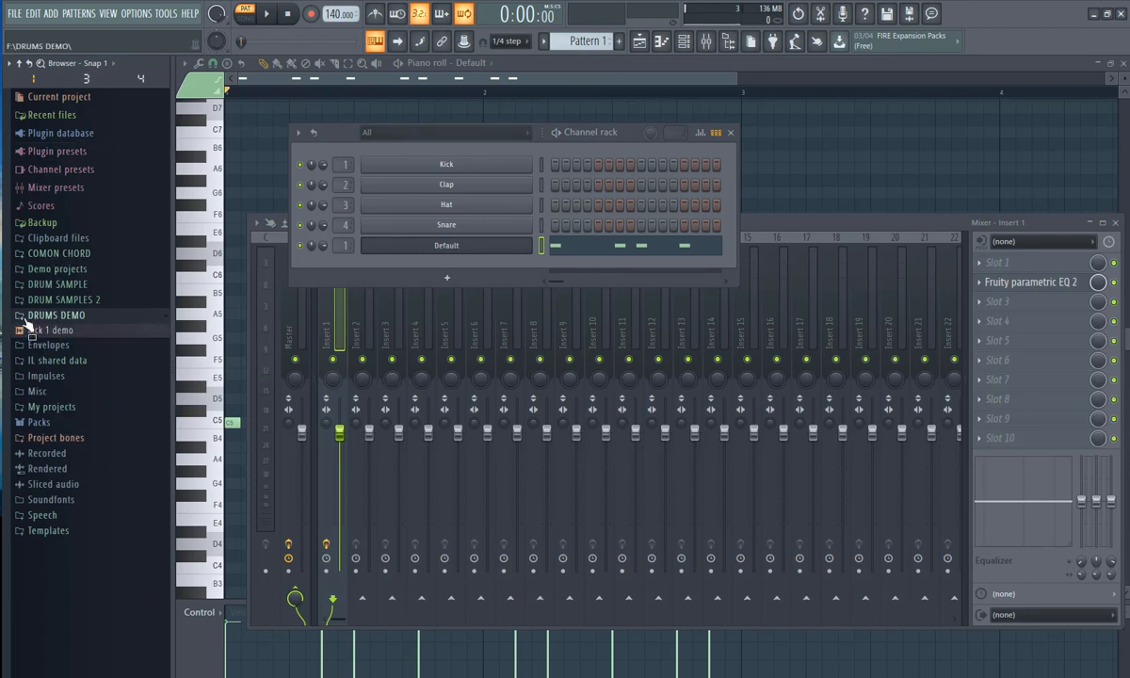
{"action": "left_click", "coordinate": [26, 321]}
{"action": "left_click", "coordinate": [25, 321]}
{"action": "left_click", "coordinate": [26, 321]}
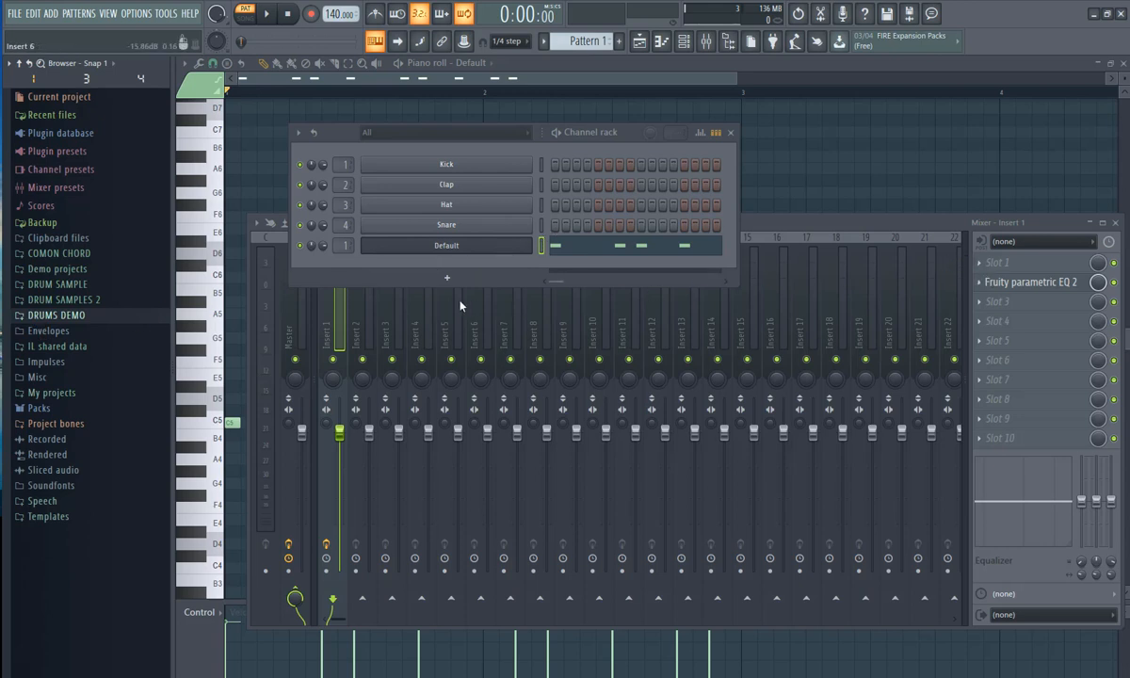
Reopen Edison on the master track and save the snare sample as a wave file in DRUMS DEMO on Local Disk (F:)
{"action": "left_click", "coordinate": [306, 321]}
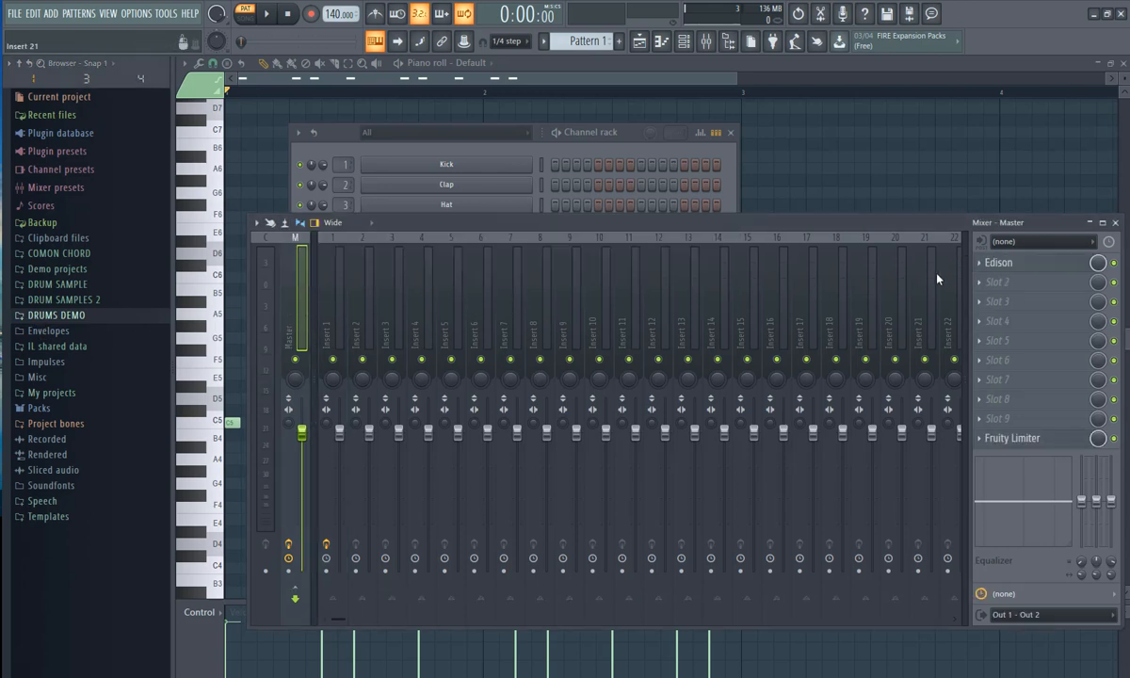
{"action": "left_click", "coordinate": [1061, 263]}
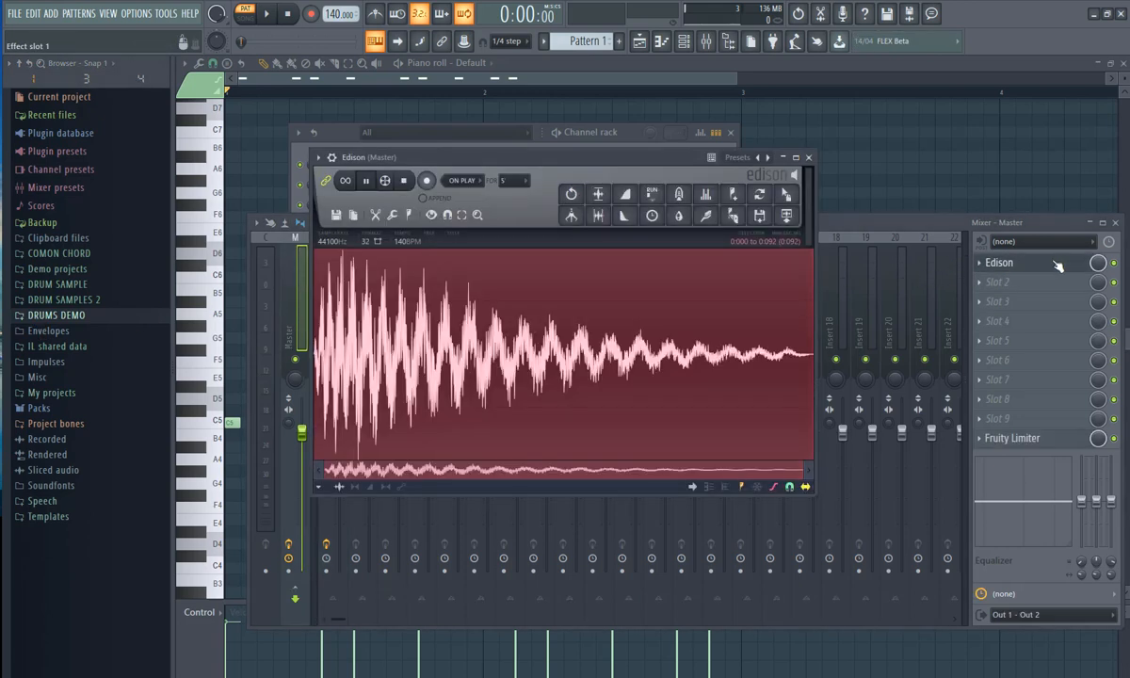
{"action": "left_click", "coordinate": [335, 214]}
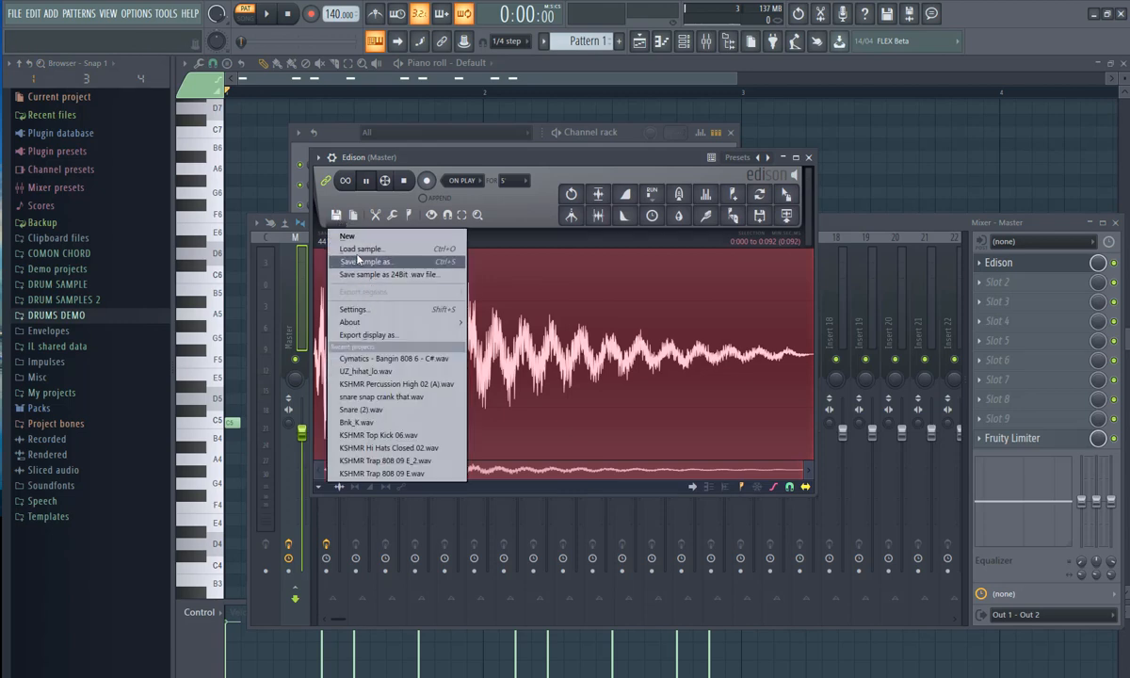
{"action": "left_click", "coordinate": [363, 260]}
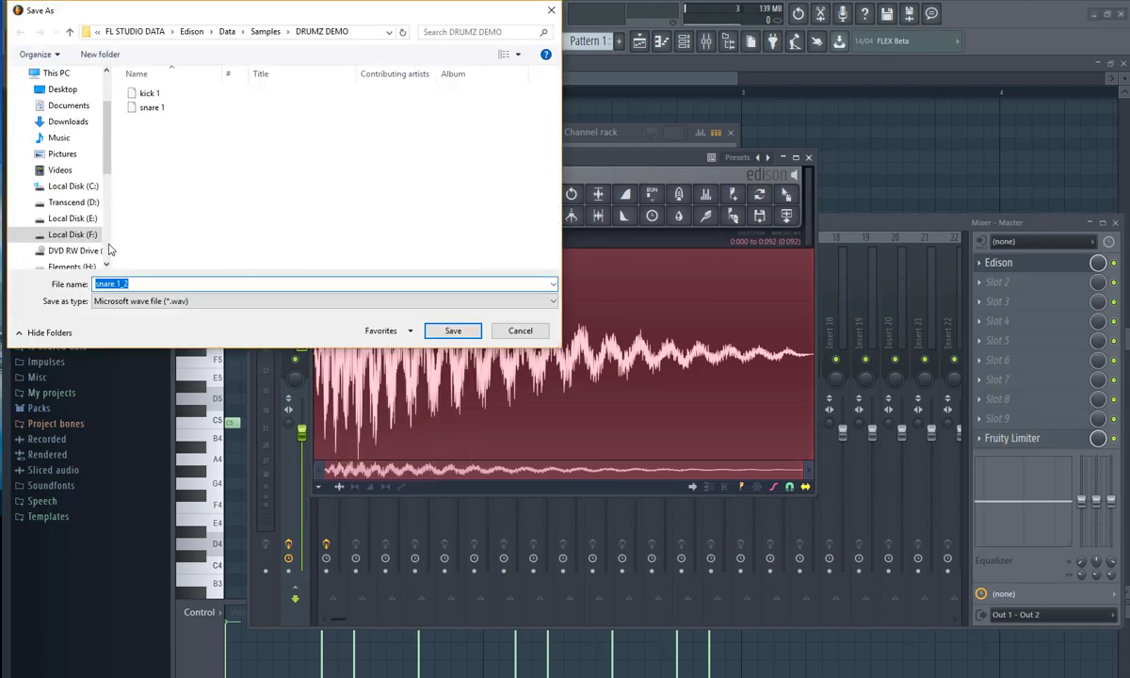
{"action": "left_click", "coordinate": [75, 234]}
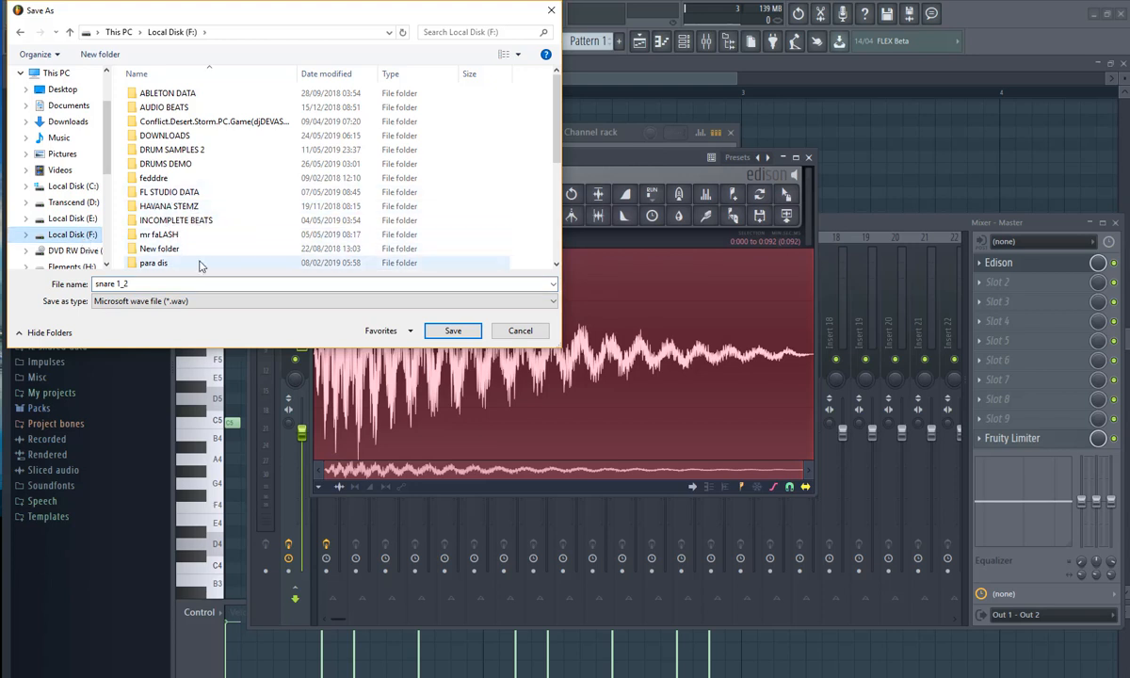
{"action": "scroll", "coordinate": [199, 255], "scroll_direction": "down", "scroll_amount": 5}
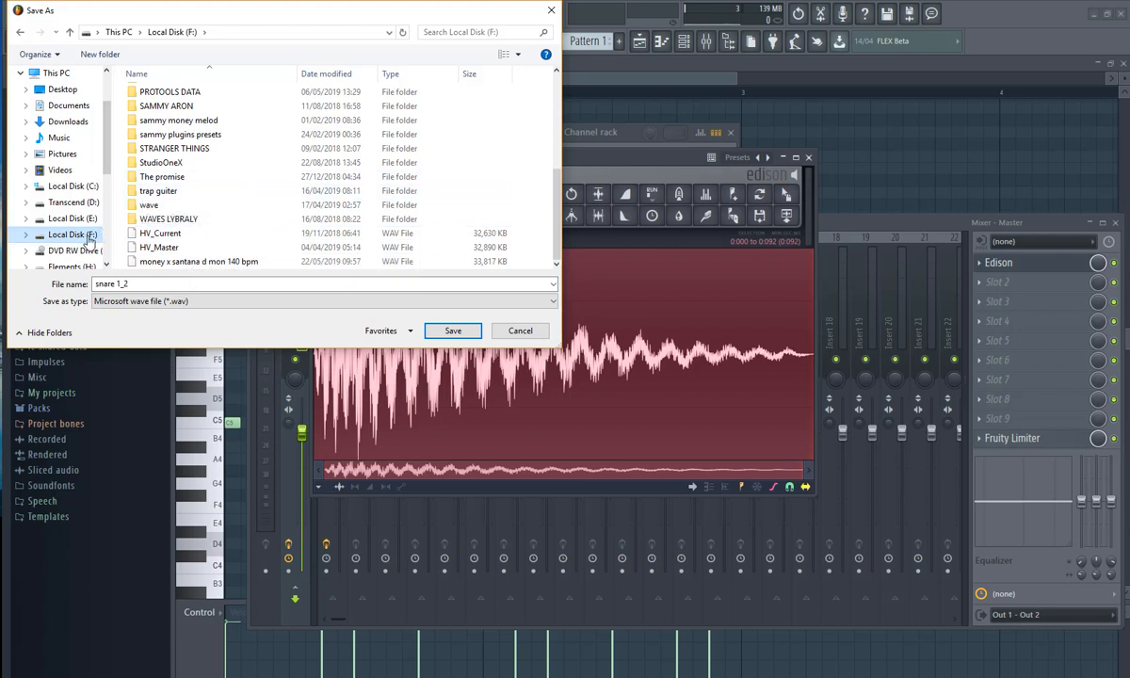
{"action": "scroll", "coordinate": [200, 161], "scroll_direction": "up", "scroll_amount": 5}
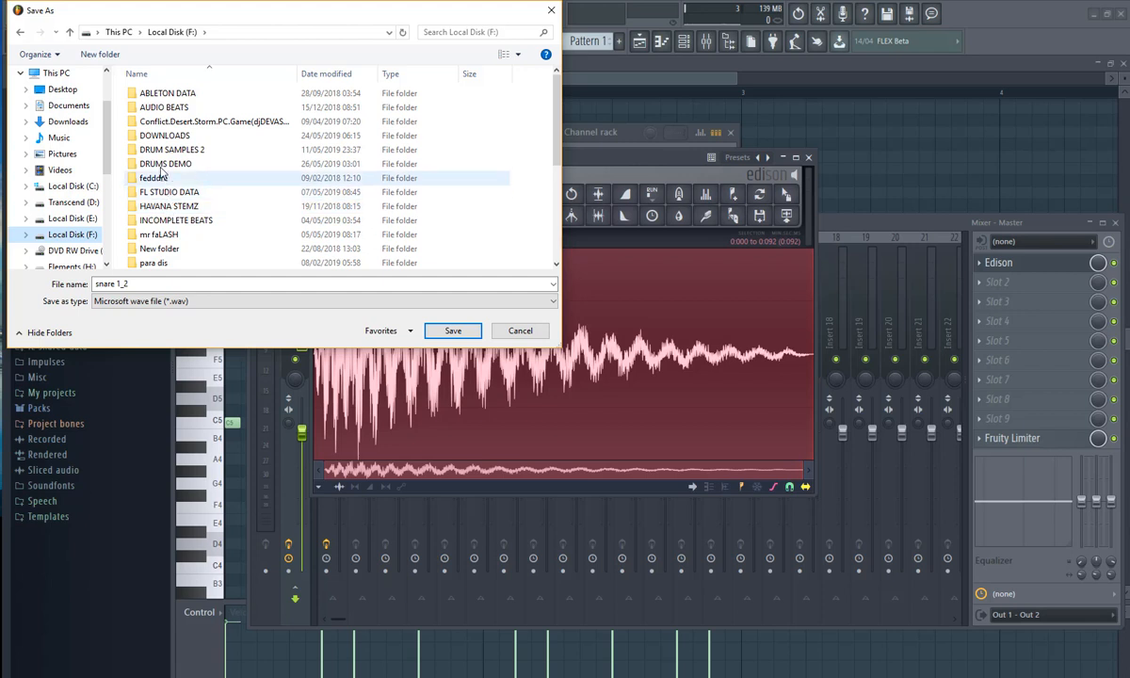
{"action": "double_click", "coordinate": [174, 164]}
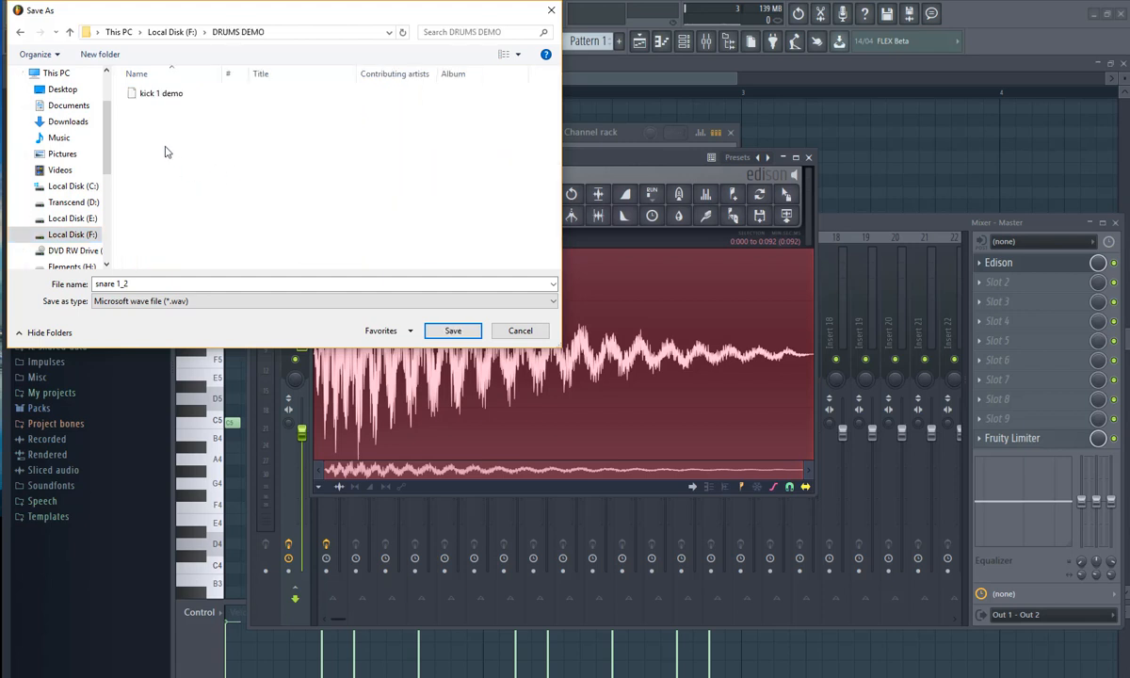
{"action": "left_click", "coordinate": [144, 283]}
{"action": "left_click", "coordinate": [144, 283]}
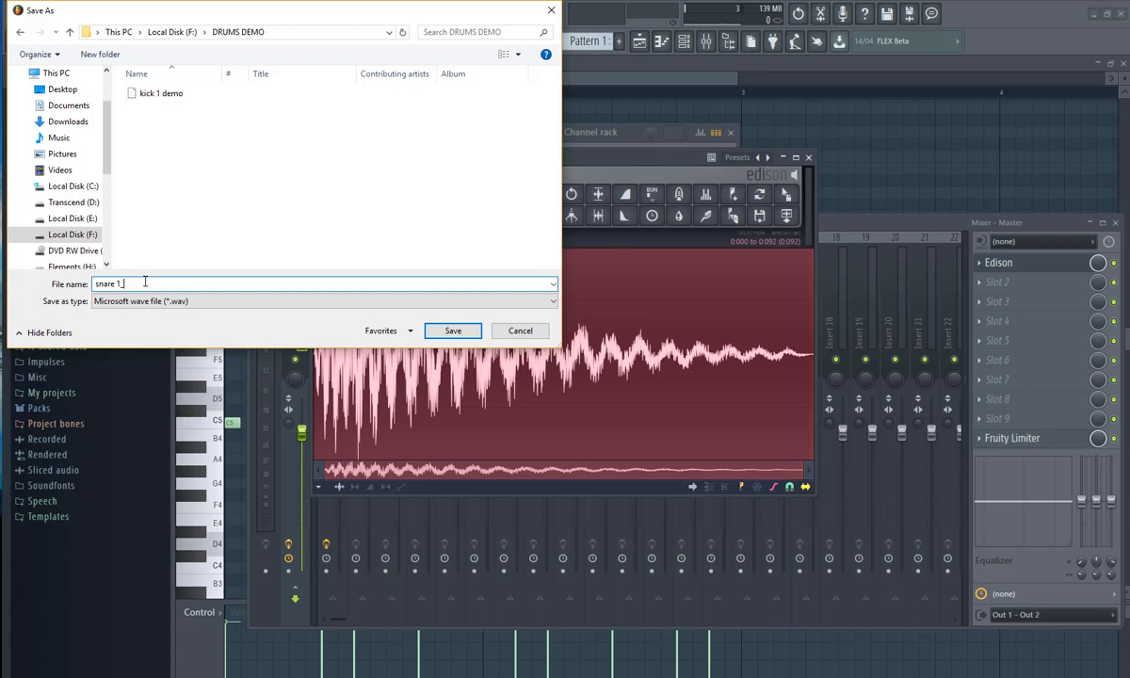
{"action": "left_click", "coordinate": [444, 330]}
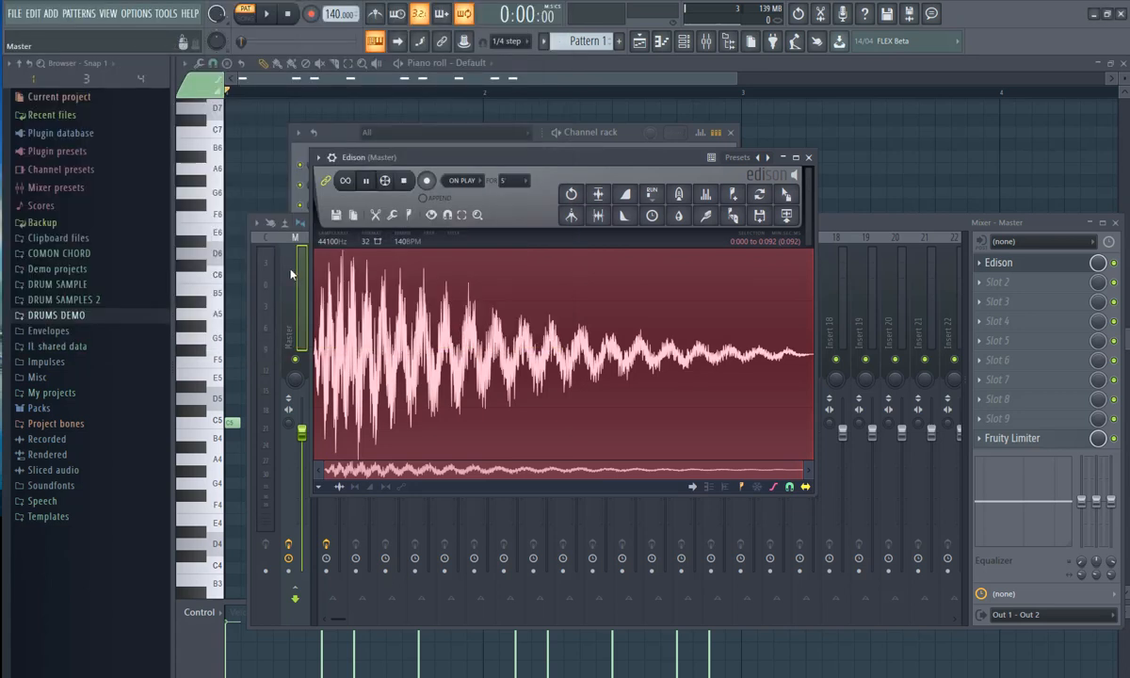
Check the browser's DRUMS DEMO folder again for the second saved copy of the snare sample
{"action": "left_click", "coordinate": [34, 316]}
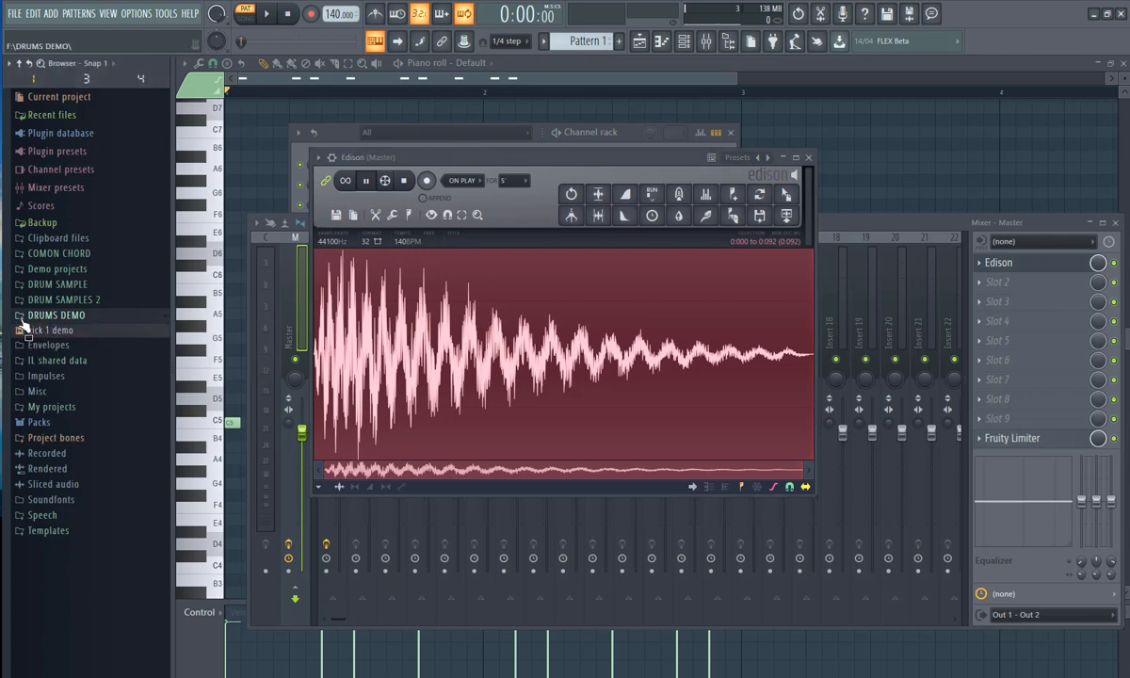
{"action": "left_click", "coordinate": [22, 317]}
{"action": "left_click", "coordinate": [22, 318]}
{"action": "left_click", "coordinate": [22, 318]}
{"action": "left_click", "coordinate": [21, 318]}
{"action": "left_click", "coordinate": [21, 318]}
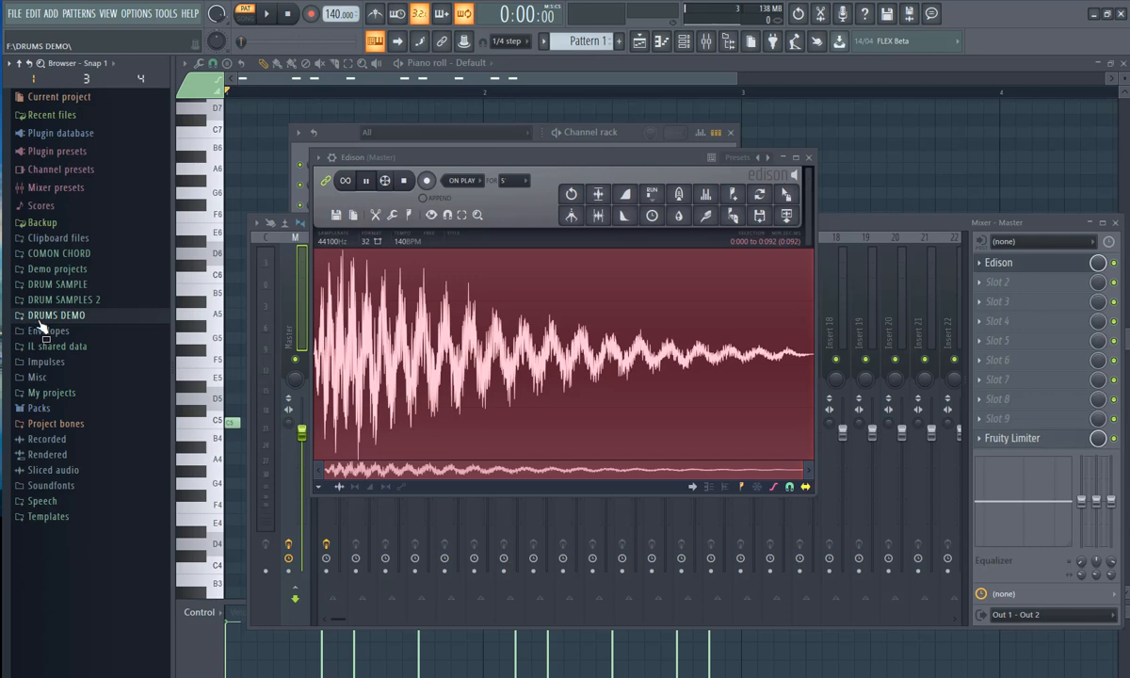
{"action": "left_click", "coordinate": [26, 300]}
{"action": "left_click", "coordinate": [26, 300]}
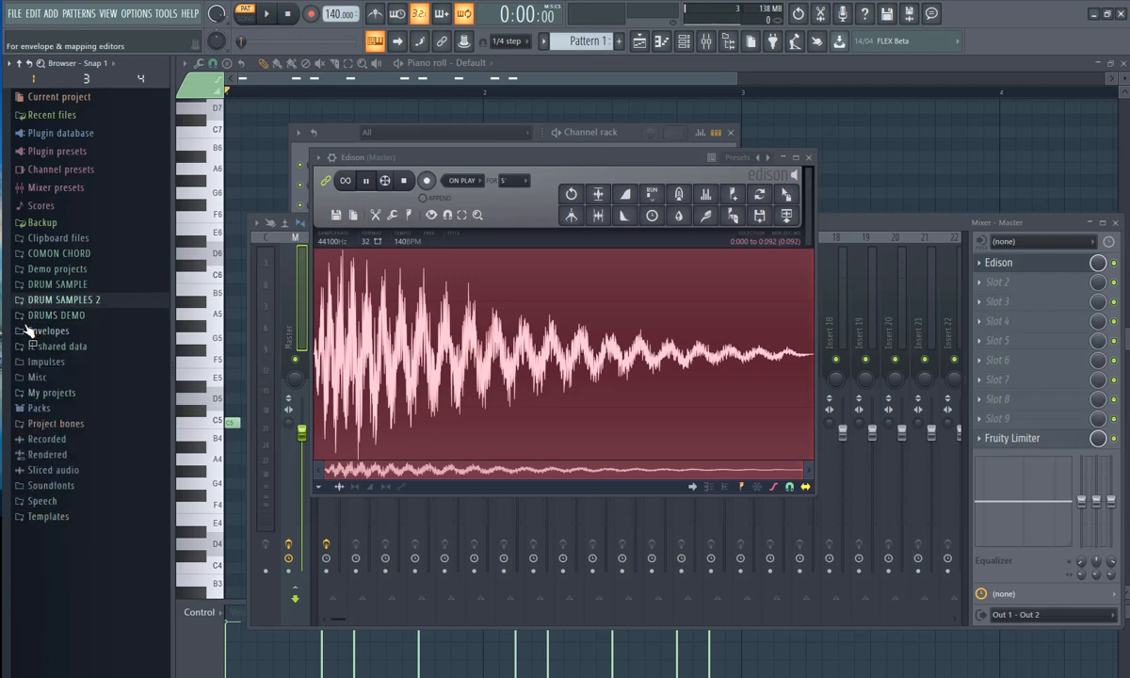
{"action": "left_click", "coordinate": [25, 314]}
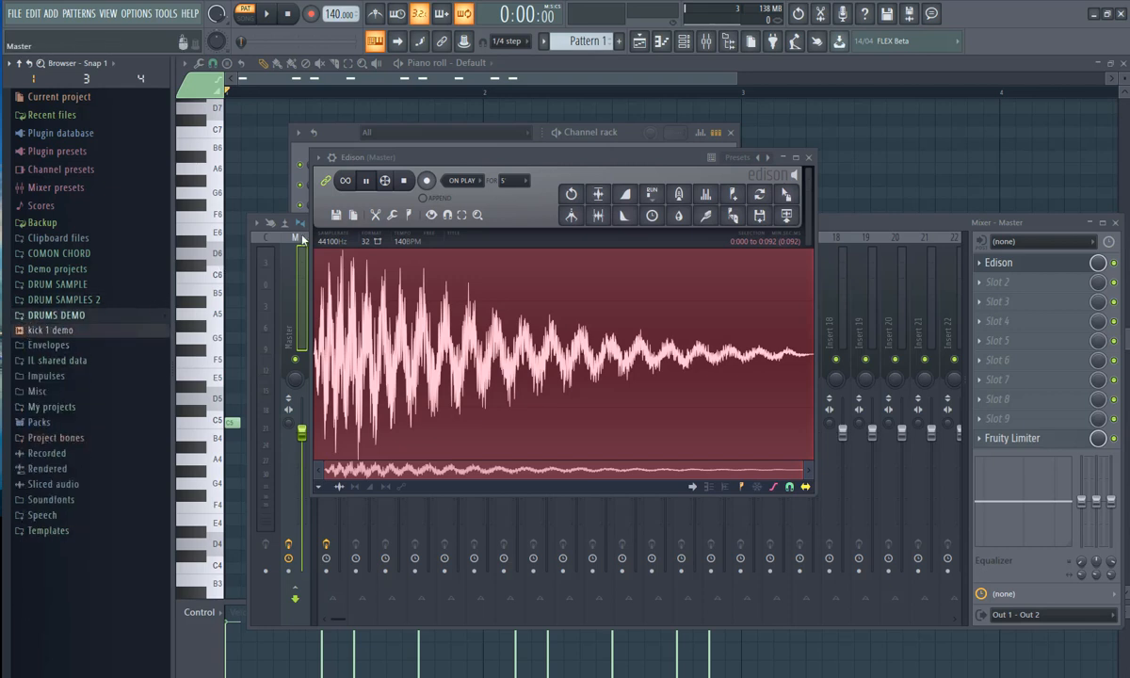
Send the snare from Edison to the playlist as an audio clip, and copy it into the channel rack as another channel
{"action": "left_click", "coordinate": [336, 216]}
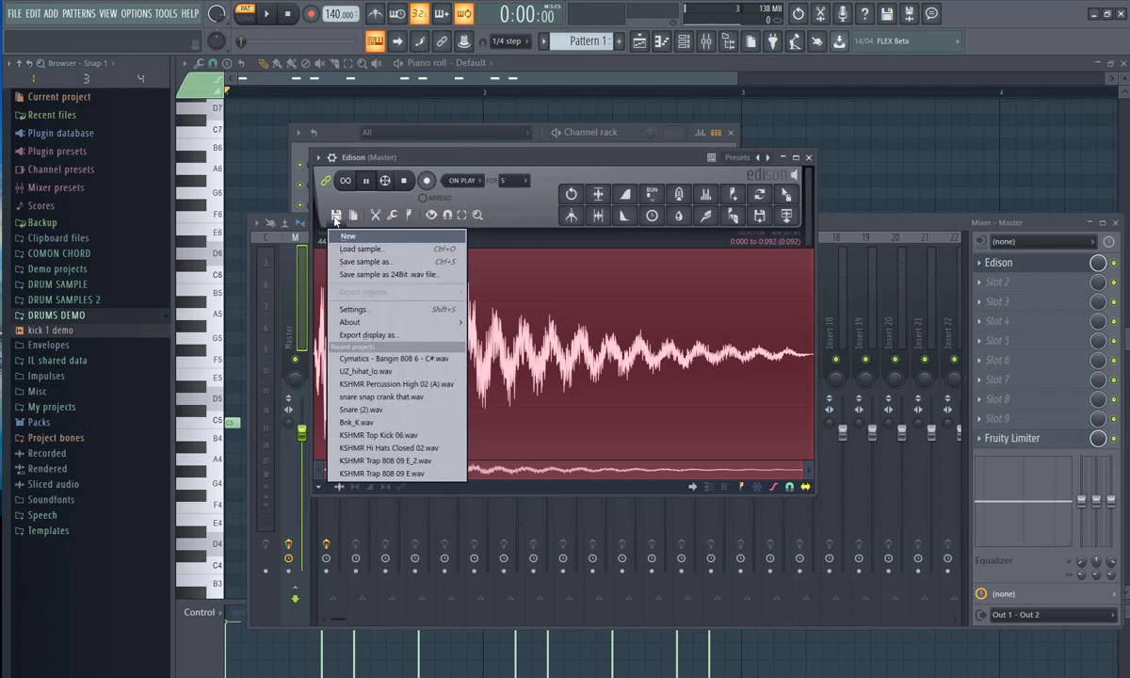
{"action": "left_click", "coordinate": [336, 215]}
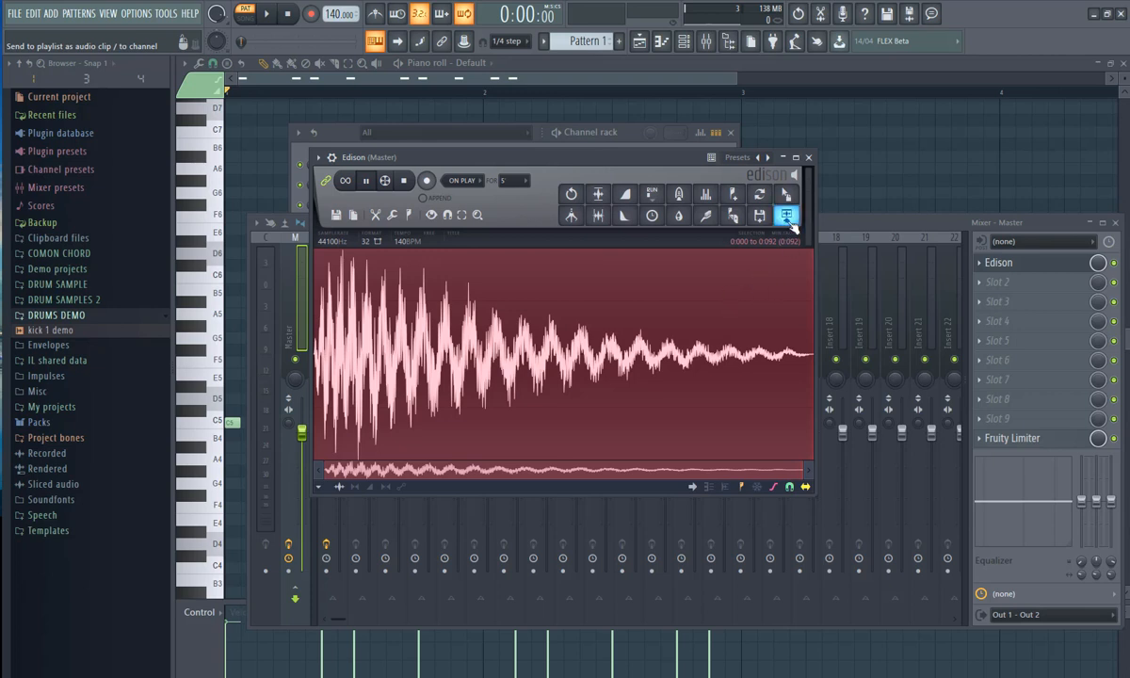
{"action": "left_click", "coordinate": [786, 216]}
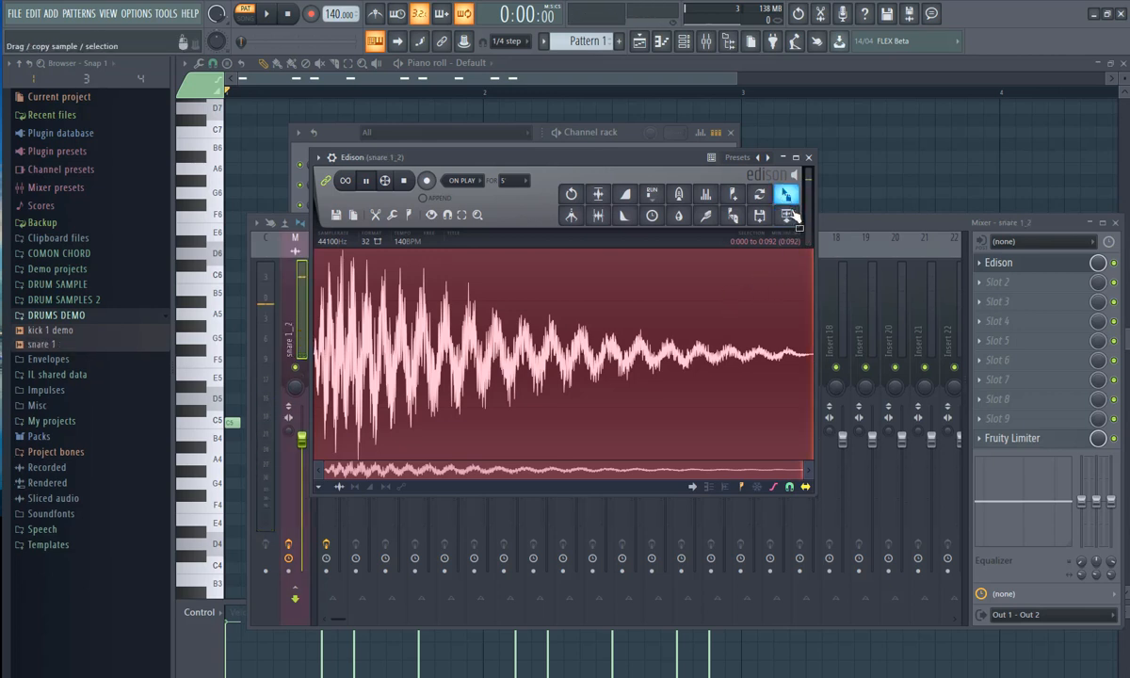
{"action": "left_click_drag", "start_coordinate": [786, 195], "coordinate": [541, 143]}
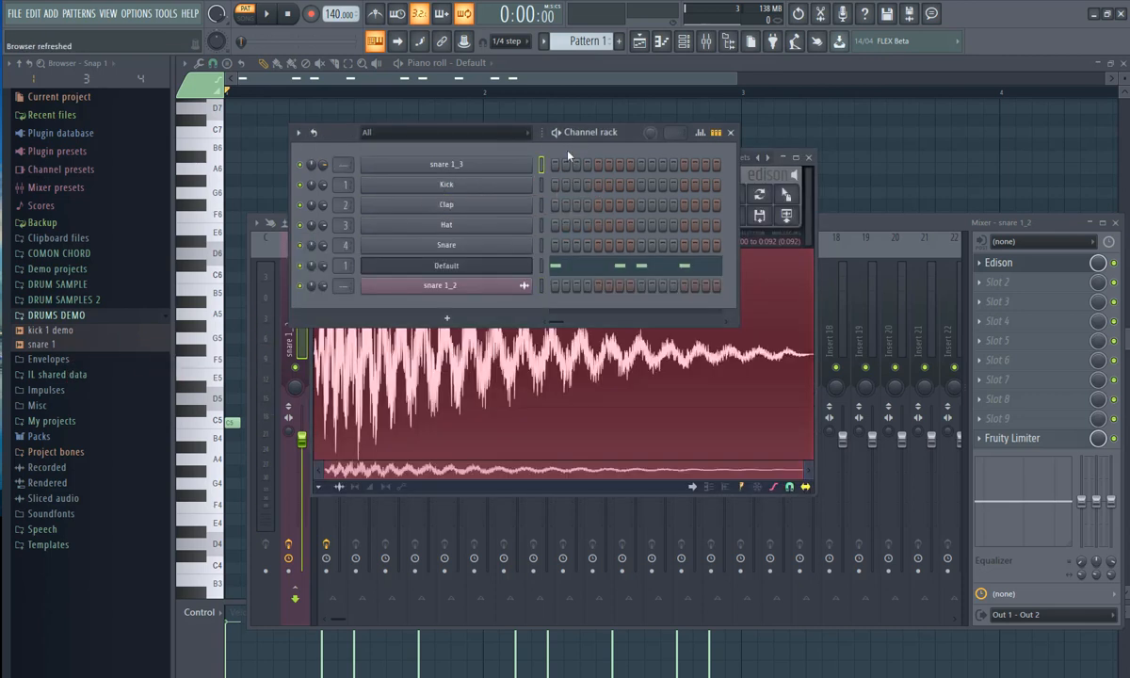
Audition snare 1 in the DRUMS DEMO folder and close the Edison, mixer and channel rack windows
{"action": "left_click", "coordinate": [809, 166]}
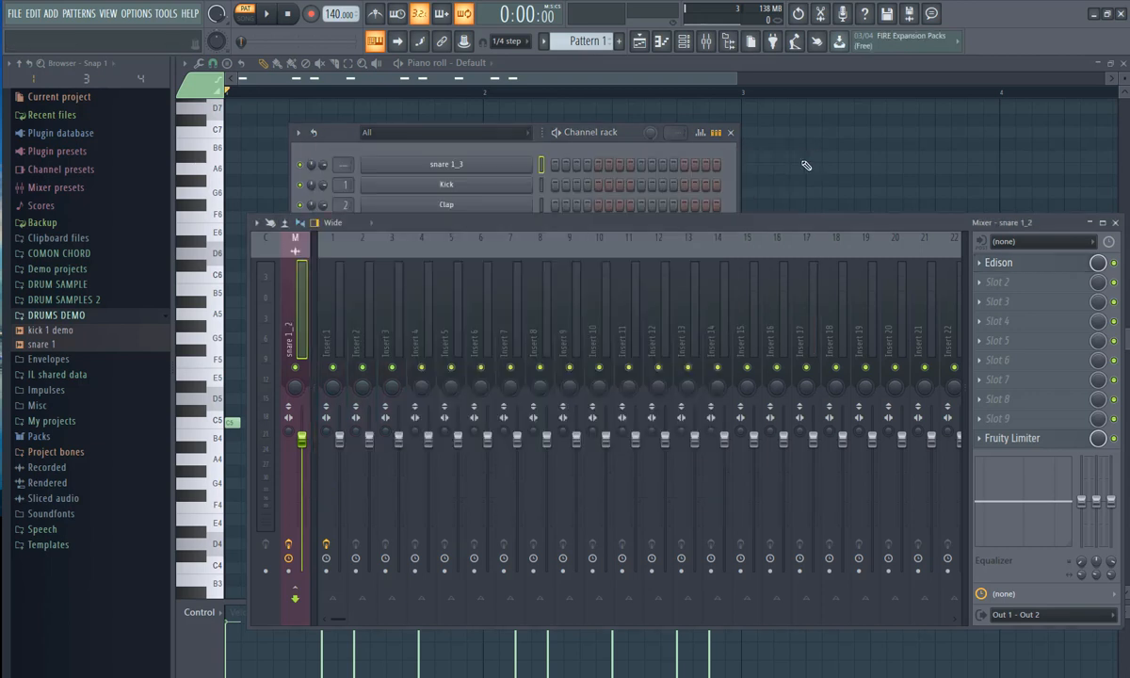
{"action": "left_click", "coordinate": [46, 345]}
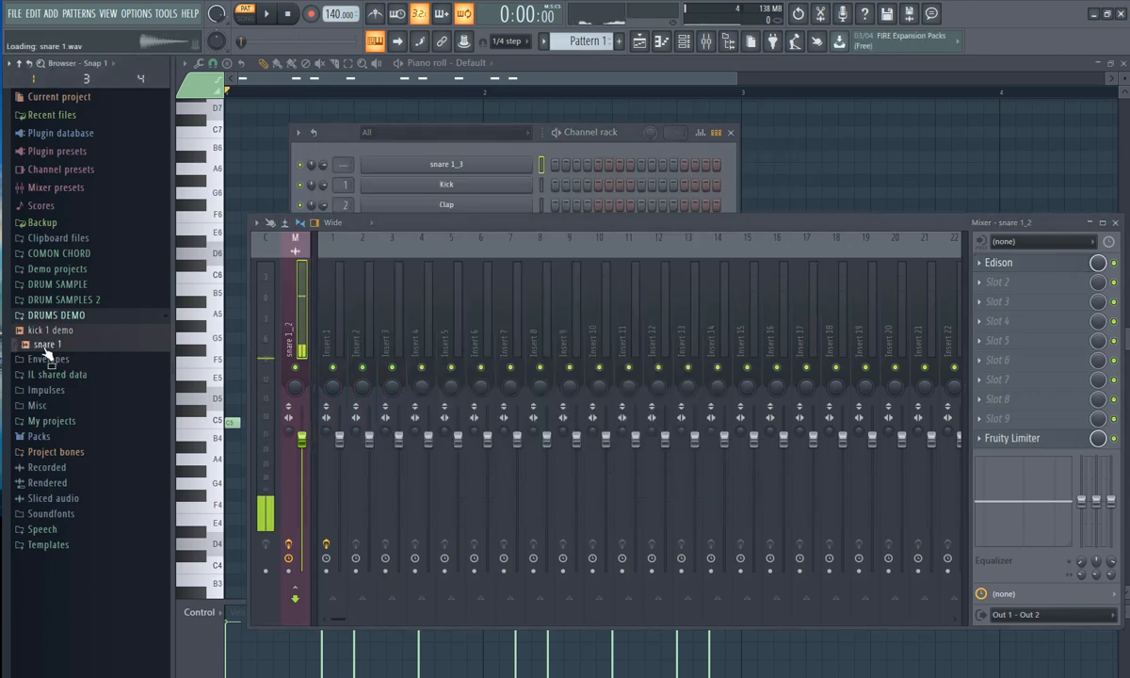
{"action": "left_click", "coordinate": [1115, 224]}
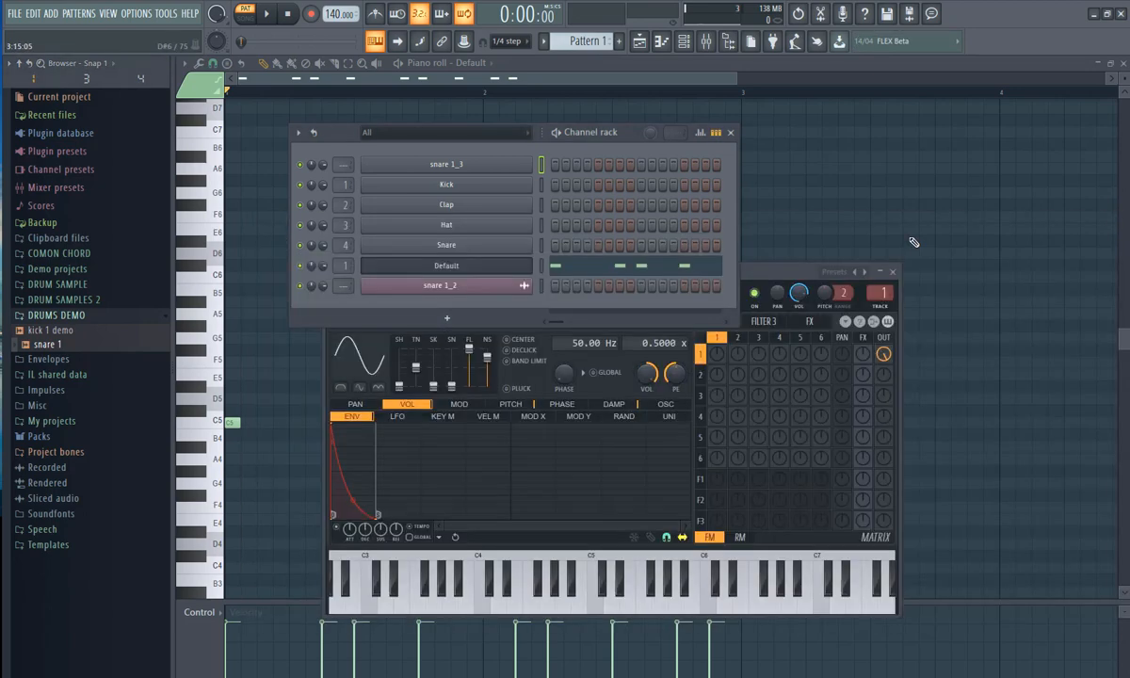
{"action": "left_click", "coordinate": [731, 133]}
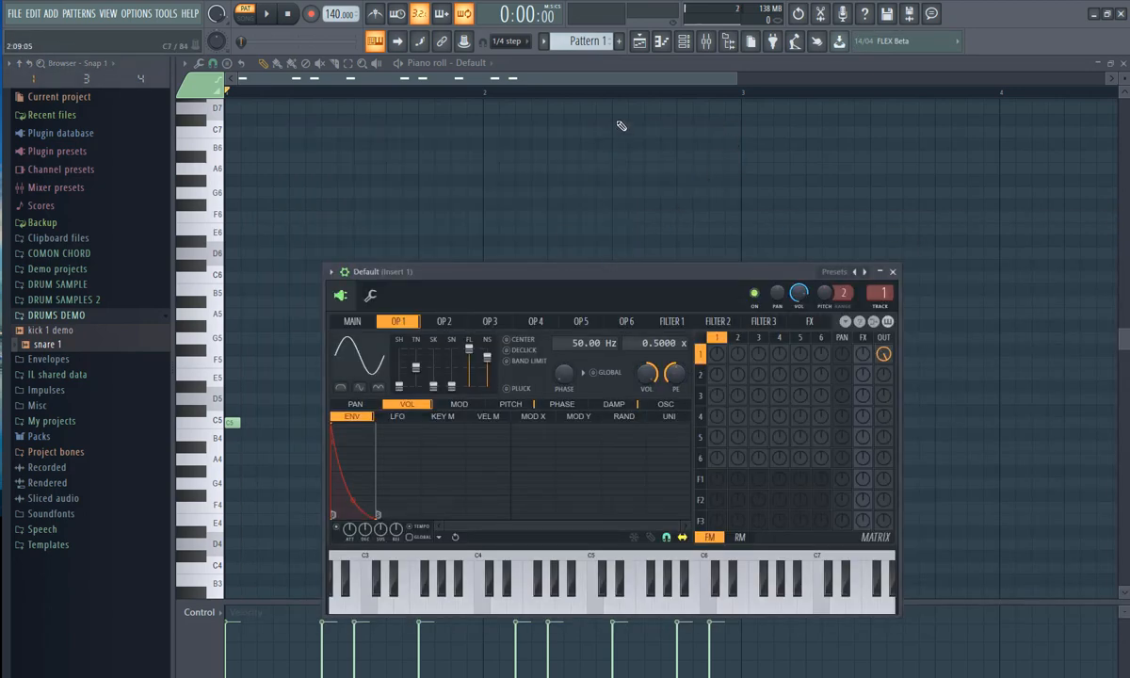
Show the playlist and the channel rack, and audition snare 1 from the DRUMS DEMO folder again
{"action": "left_click", "coordinate": [640, 43]}
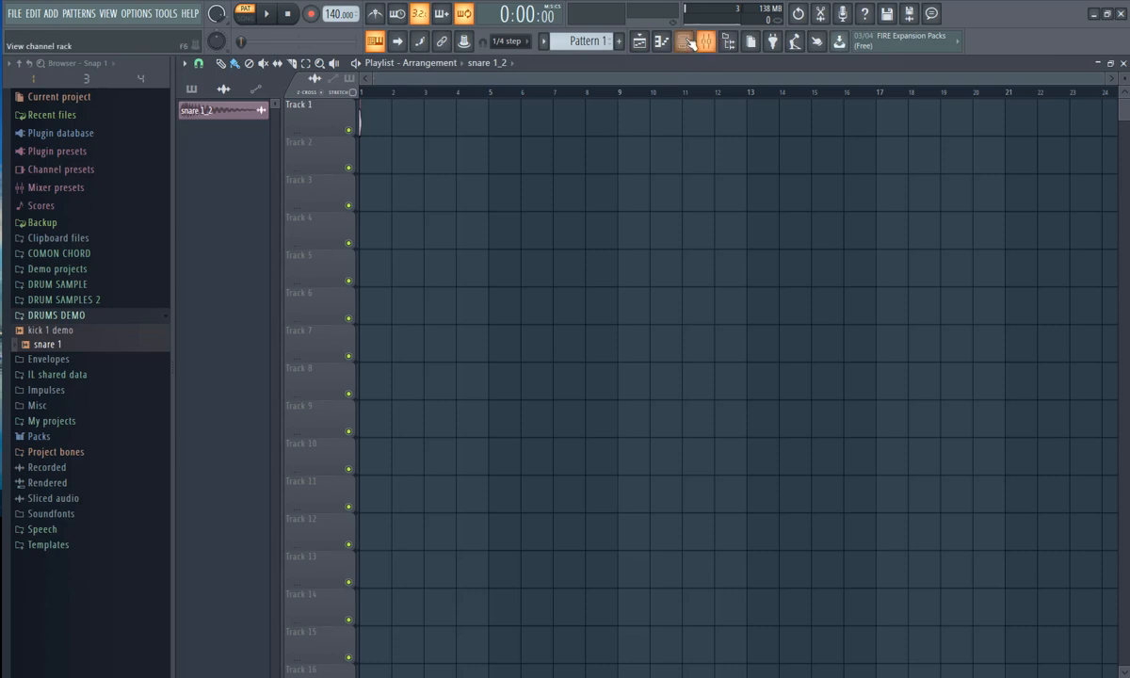
{"action": "left_click", "coordinate": [683, 43]}
{"action": "left_click", "coordinate": [46, 345]}
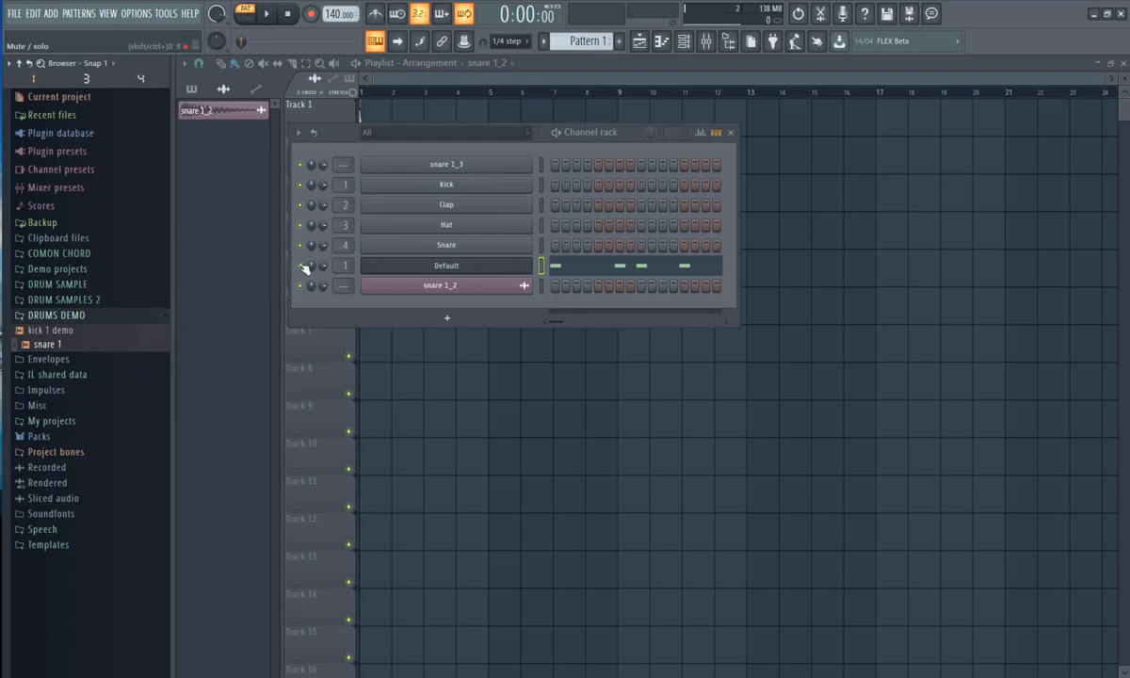
Delete the snare 1_2 audio clip channel and add snare 1 from DRUMS DEMO to the channel rack below Default
{"action": "right_click", "coordinate": [529, 285]}
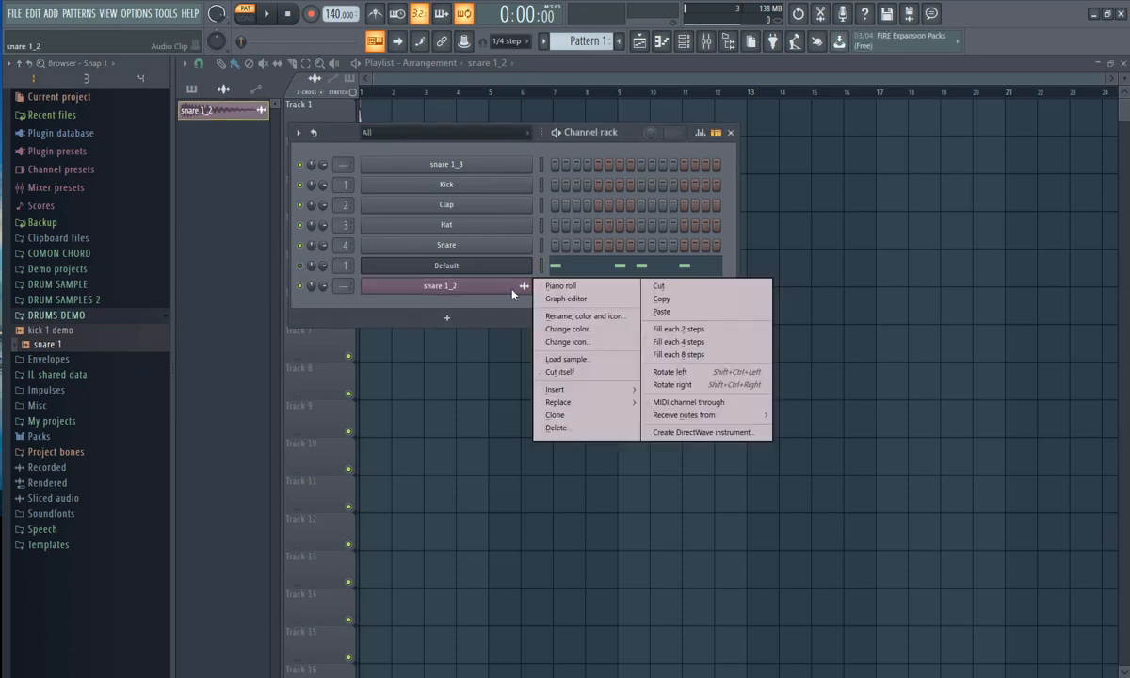
{"action": "left_click", "coordinate": [562, 431]}
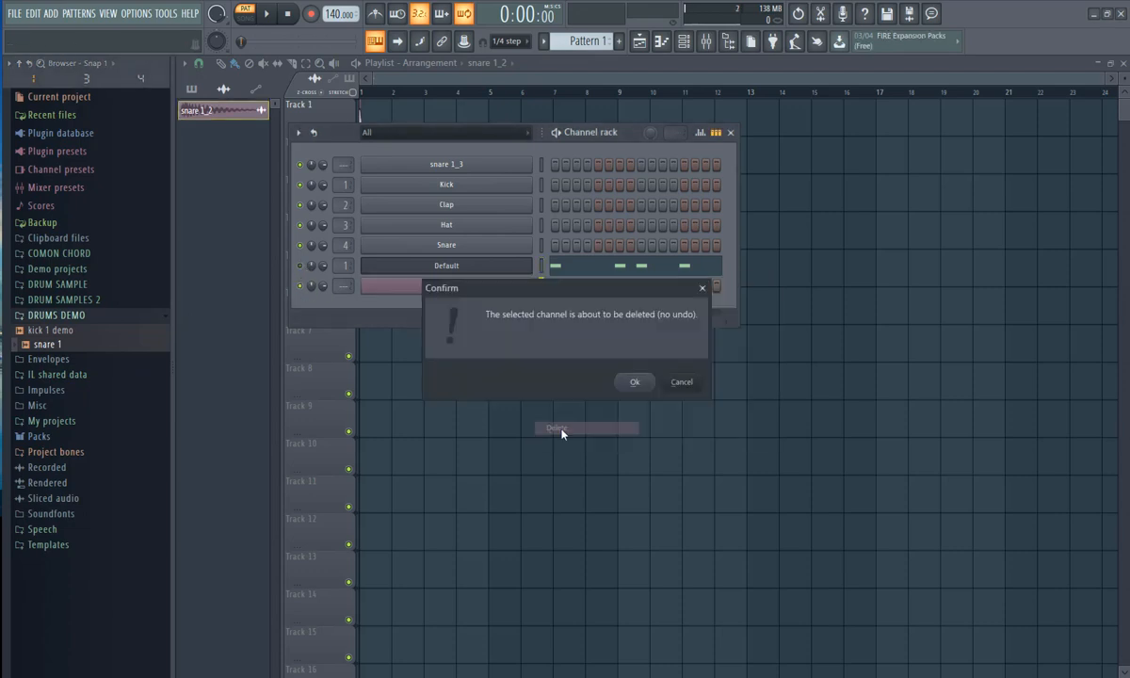
{"action": "left_click", "coordinate": [644, 388]}
{"action": "left_click_drag", "start_coordinate": [49, 344], "coordinate": [440, 285]}
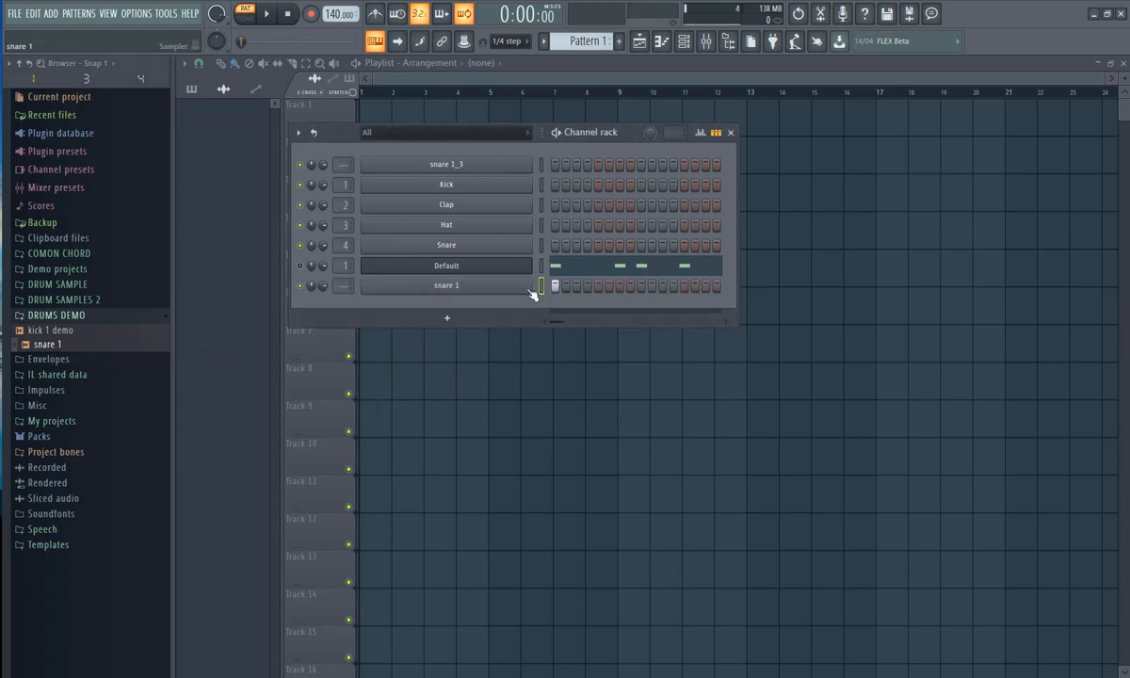
Play back the pattern with the new snare 1 channel and stop it
{"action": "key", "text": "space"}
{"action": "key", "text": "space"}
{"action": "key", "text": "space"}
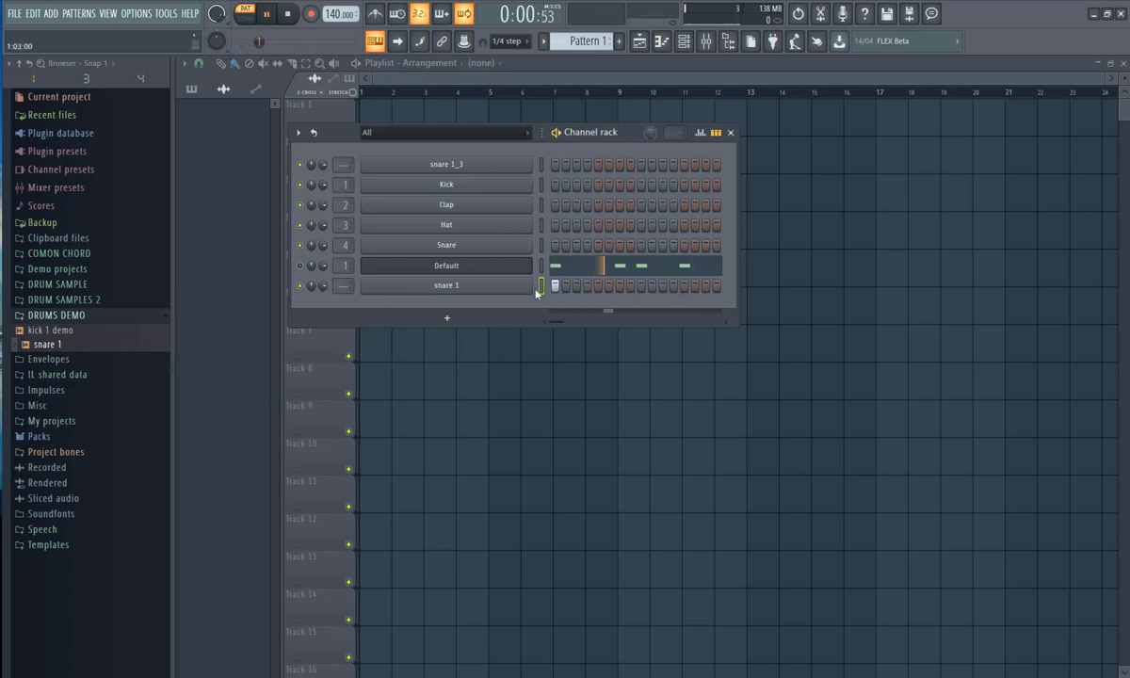
{"action": "key", "text": "space"}
Open the precomputed effects of the snare 1 channel, try a raised Pogo amount during playback, and reset Pogo to its default
{"action": "left_click", "coordinate": [454, 289]}
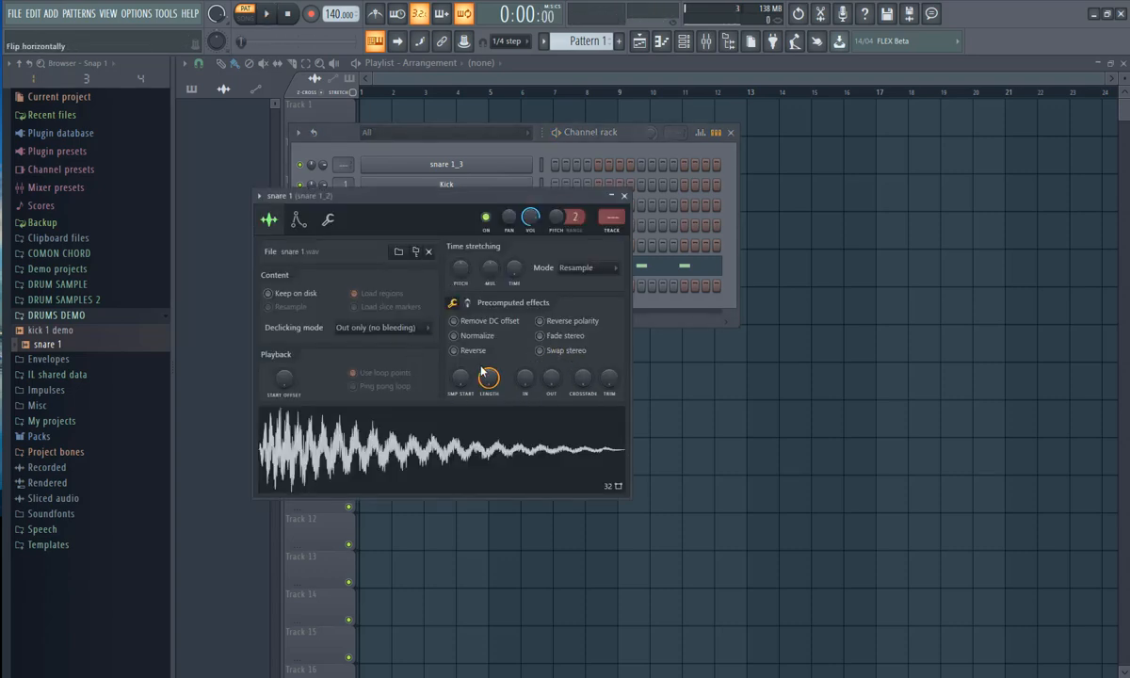
{"action": "left_click", "coordinate": [452, 302]}
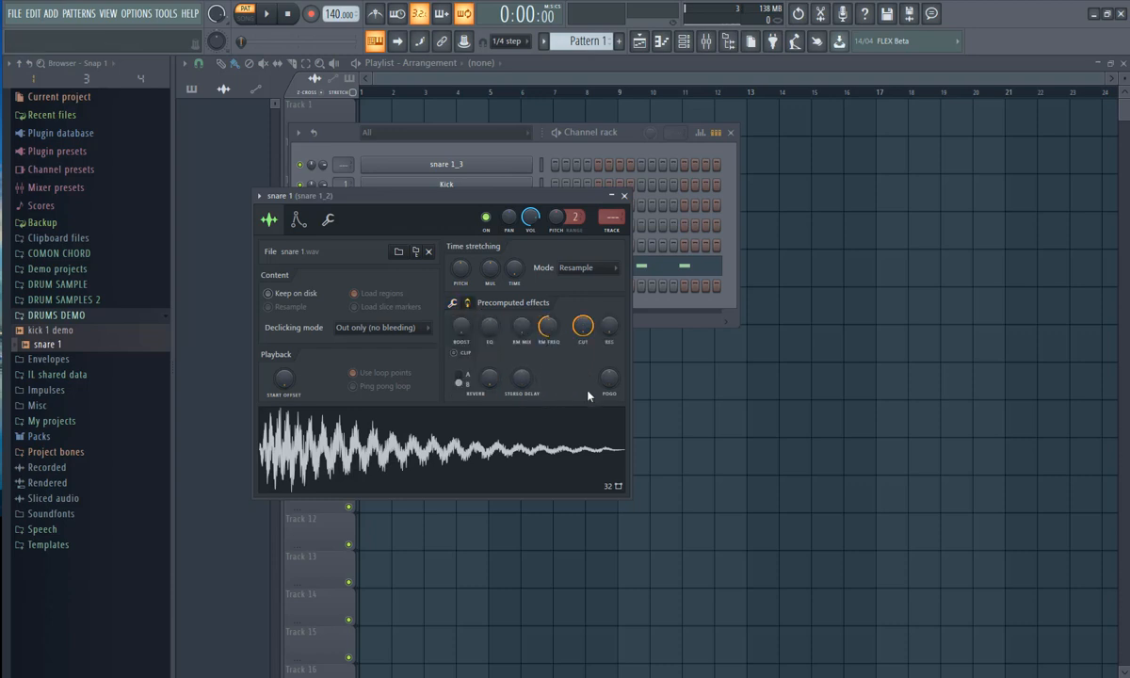
{"action": "left_click_drag", "start_coordinate": [608, 386], "coordinate": [608, 348]}
{"action": "key", "text": "space"}
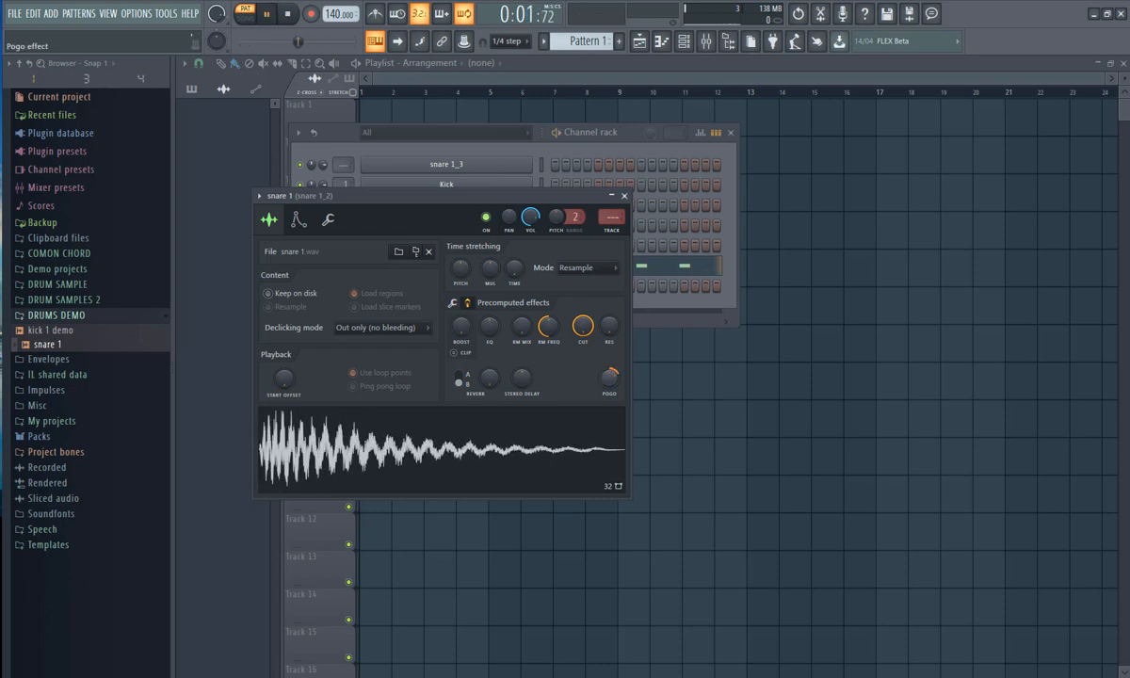
{"action": "right_click", "coordinate": [609, 378]}
{"action": "left_click", "coordinate": [625, 380]}
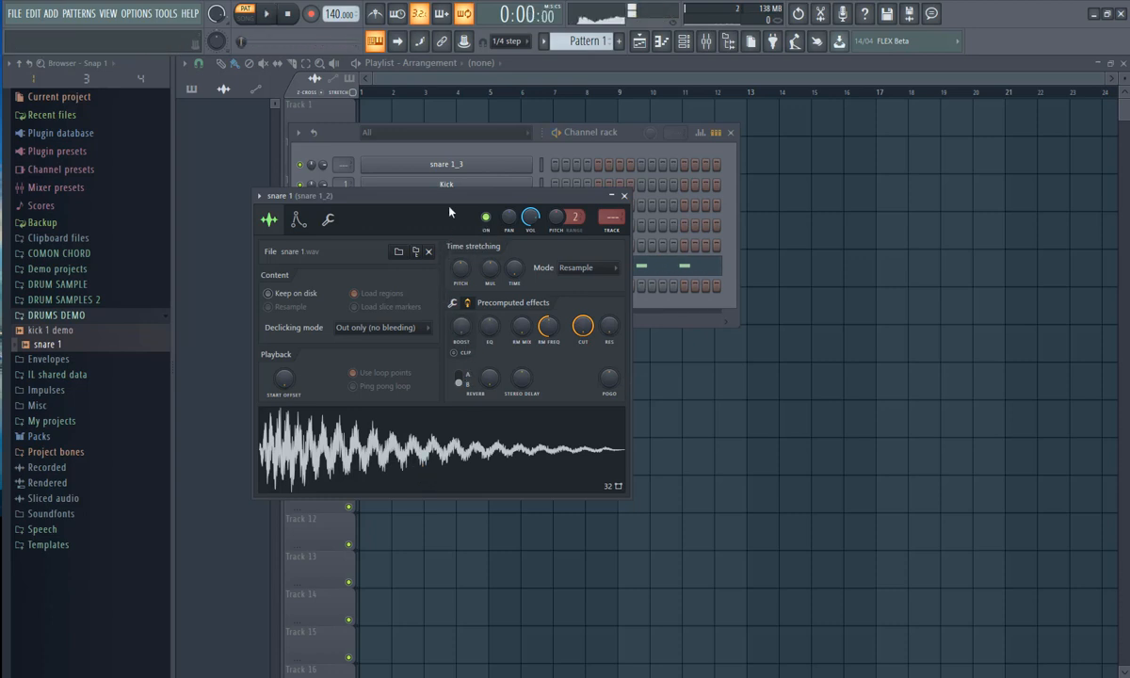
{"action": "key", "text": "space"}
Cut the step data of the snare 1 channel, moving its settings window clear of the rack and back up
{"action": "left_click_drag", "start_coordinate": [486, 245], "coordinate": [566, 366]}
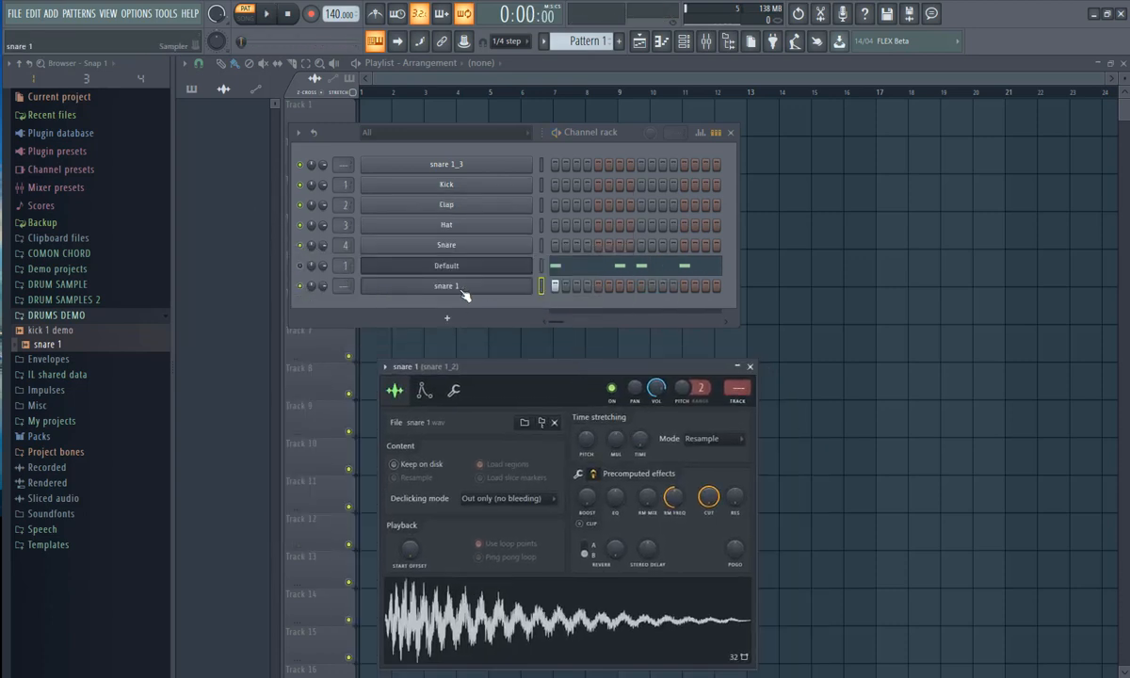
{"action": "right_click", "coordinate": [513, 290]}
{"action": "left_click", "coordinate": [661, 287]}
{"action": "left_click_drag", "start_coordinate": [555, 372], "coordinate": [550, 279]}
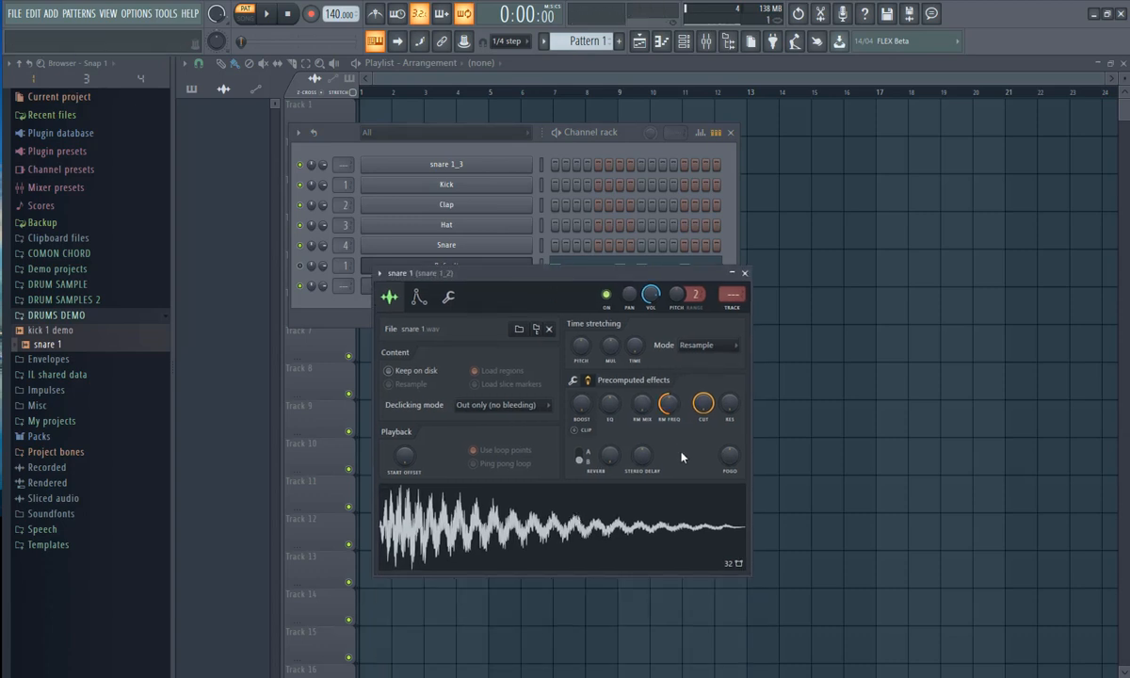
Try a negative and a strongly positive Pogo amount on snare 1, auditioning the sample
{"action": "left_click_drag", "start_coordinate": [729, 463], "coordinate": [605, 536]}
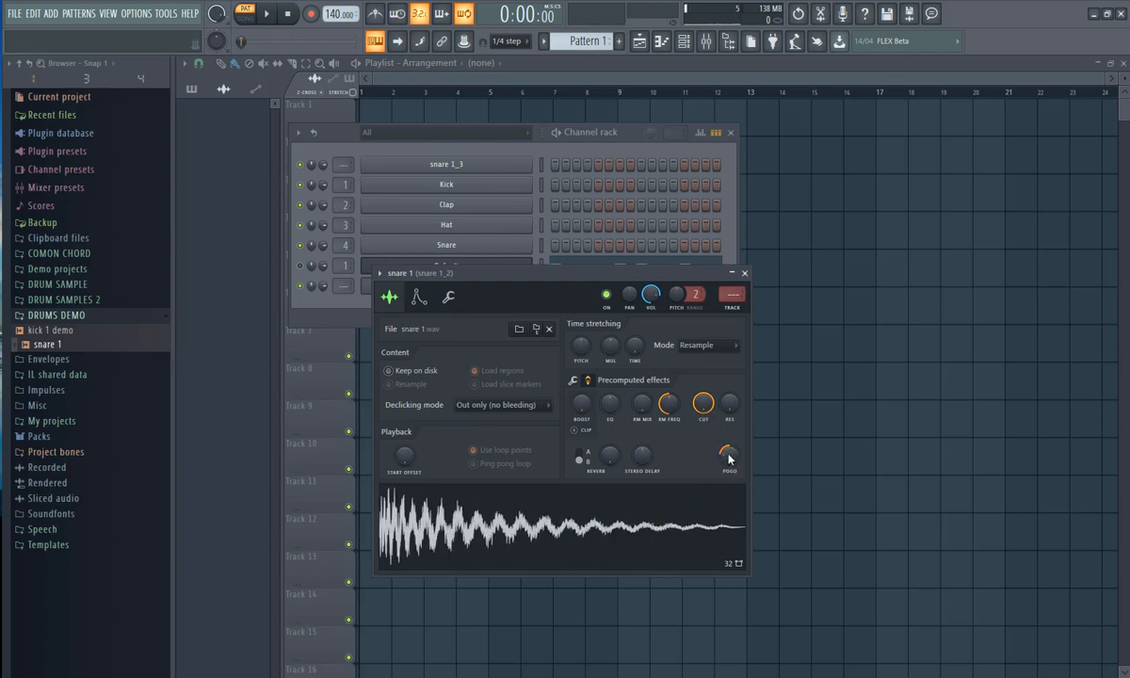
{"action": "left_click_drag", "start_coordinate": [729, 458], "coordinate": [736, 429]}
{"action": "left_click", "coordinate": [576, 508]}
{"action": "left_click", "coordinate": [470, 545]}
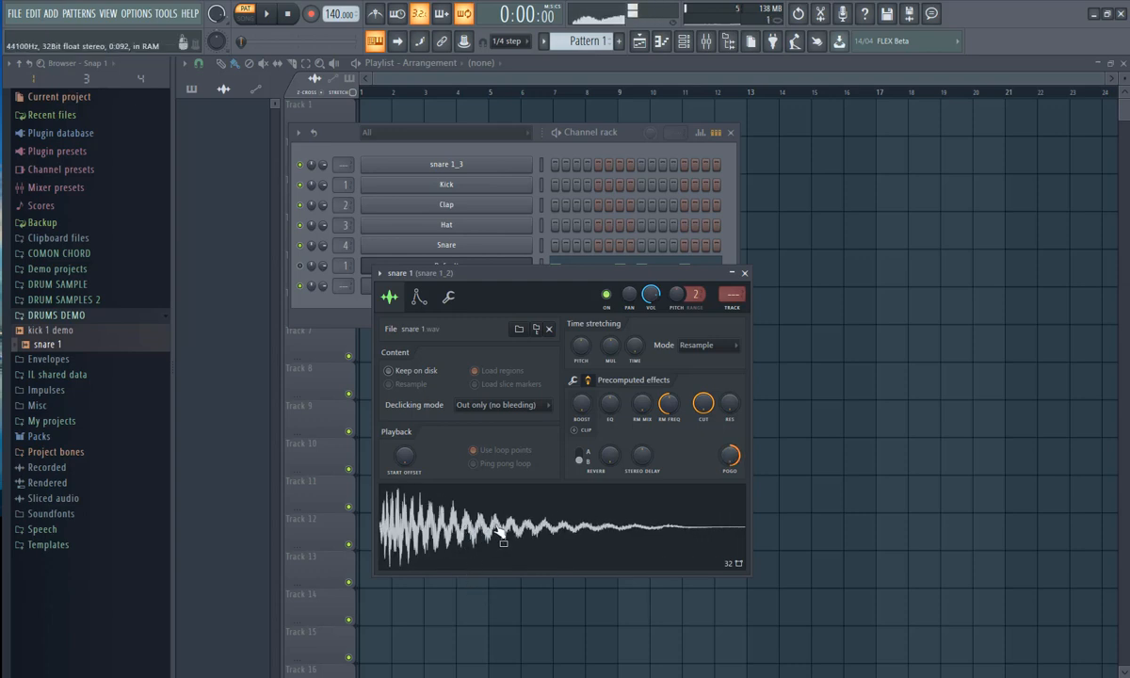
Set Pogo to a small positive amount, audition snare 1, and show its precomputed effects page with Normalize and Reverse
{"action": "left_click_drag", "start_coordinate": [726, 459], "coordinate": [730, 468]}
{"action": "left_click", "coordinate": [537, 524]}
{"action": "left_click", "coordinate": [484, 521]}
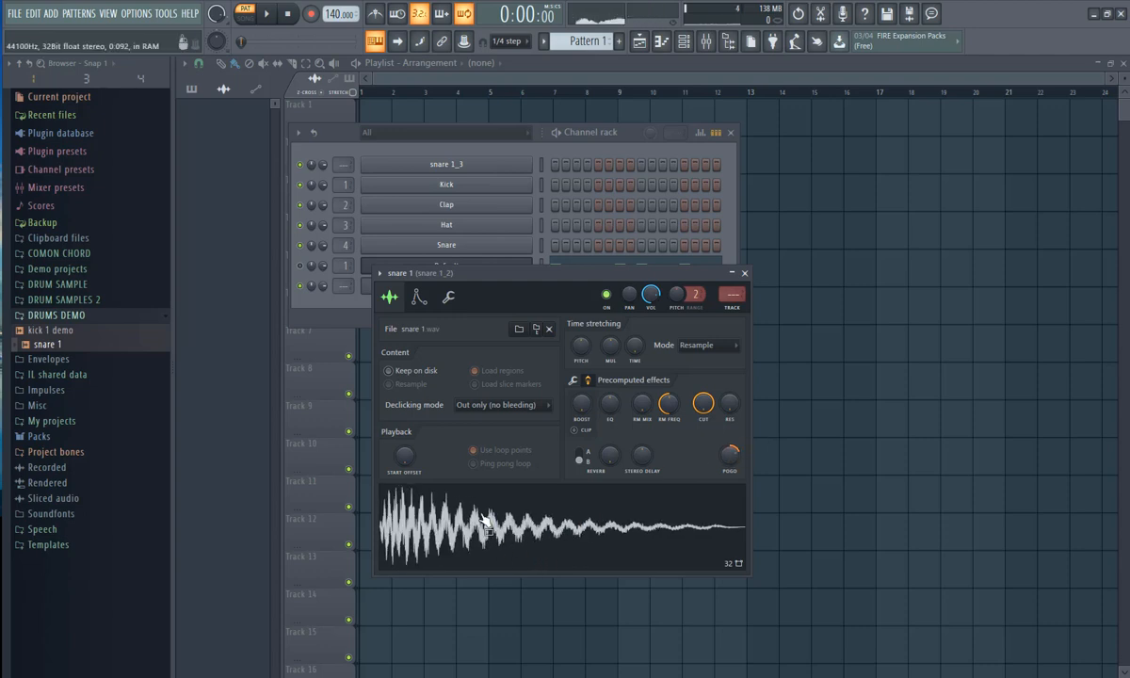
{"action": "left_click", "coordinate": [485, 521]}
{"action": "left_click", "coordinate": [485, 520]}
{"action": "left_click", "coordinate": [573, 381]}
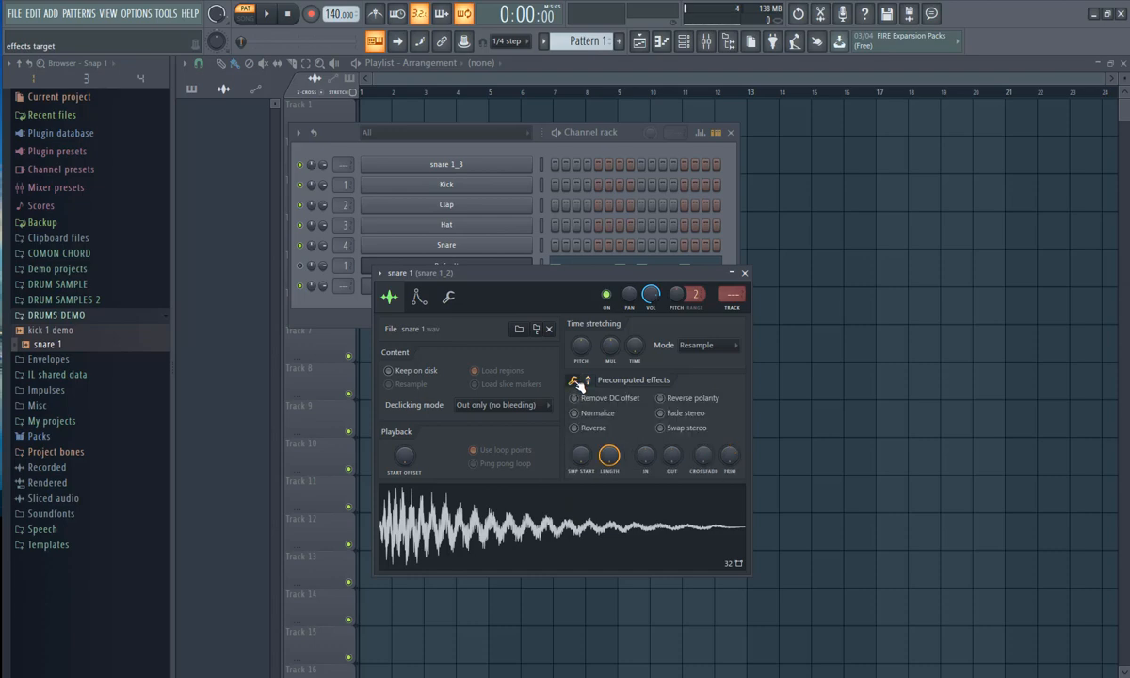